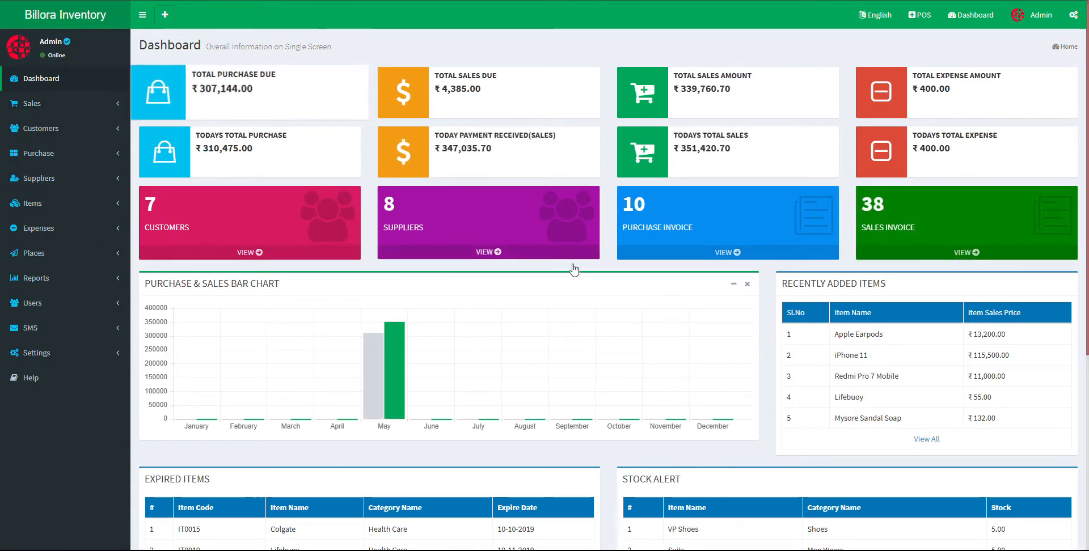
Examine the dashboard's summary cards, purchase and sales chart, recently added items, expired items, stock alert and Top 10 Trending Items chart
scroll(573, 270, down, 4)
scroll(578, 282, up, 4)
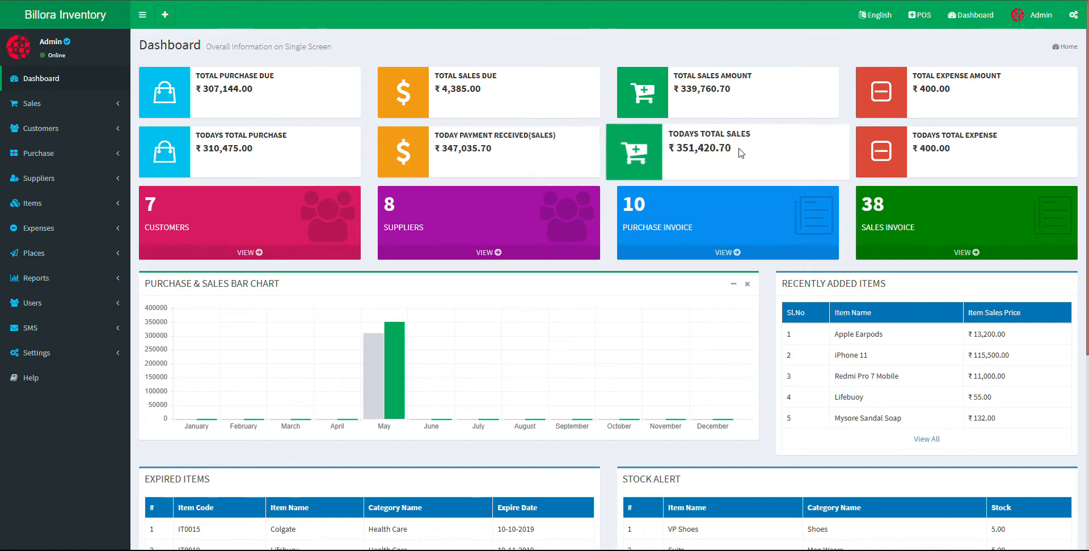
scroll(487, 85, down, 2)
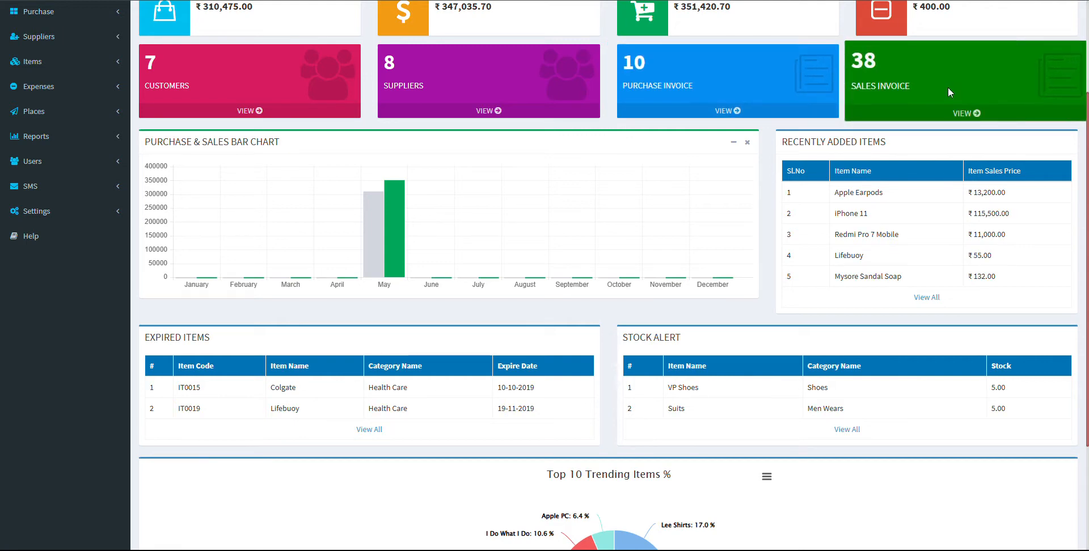
scroll(263, 224, down, 1)
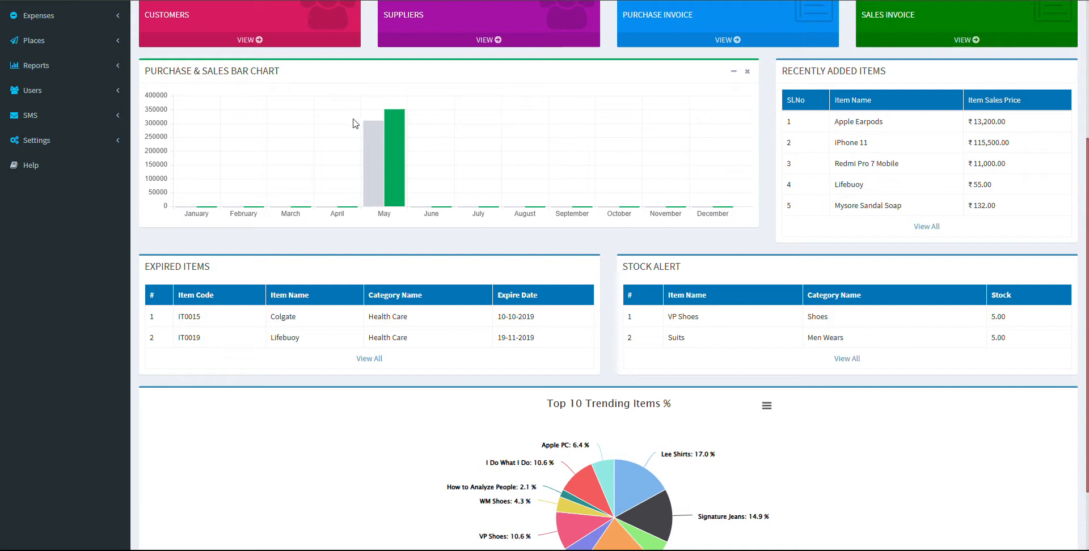
scroll(510, 397, down, 1)
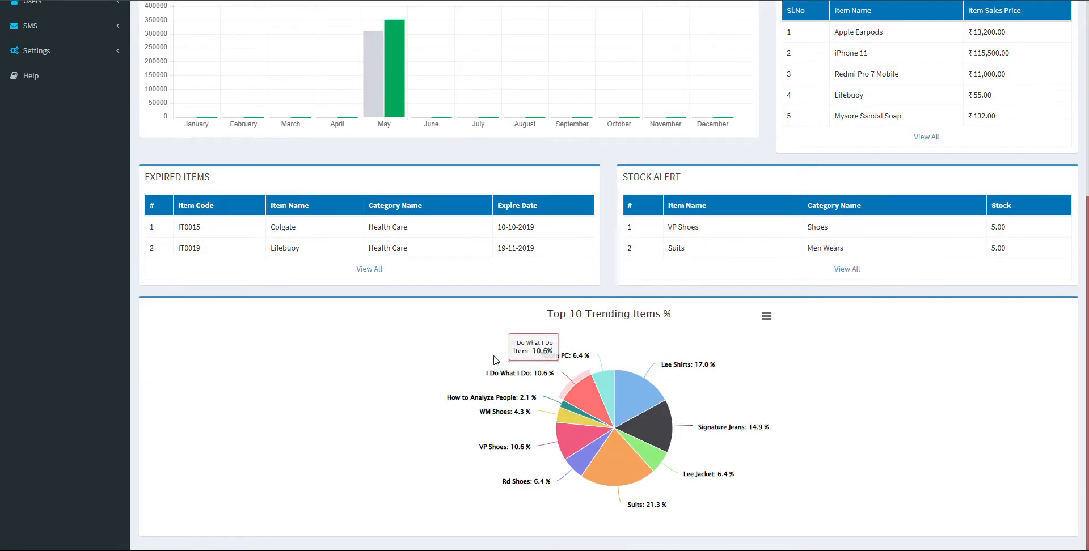
scroll(495, 359, up, 1)
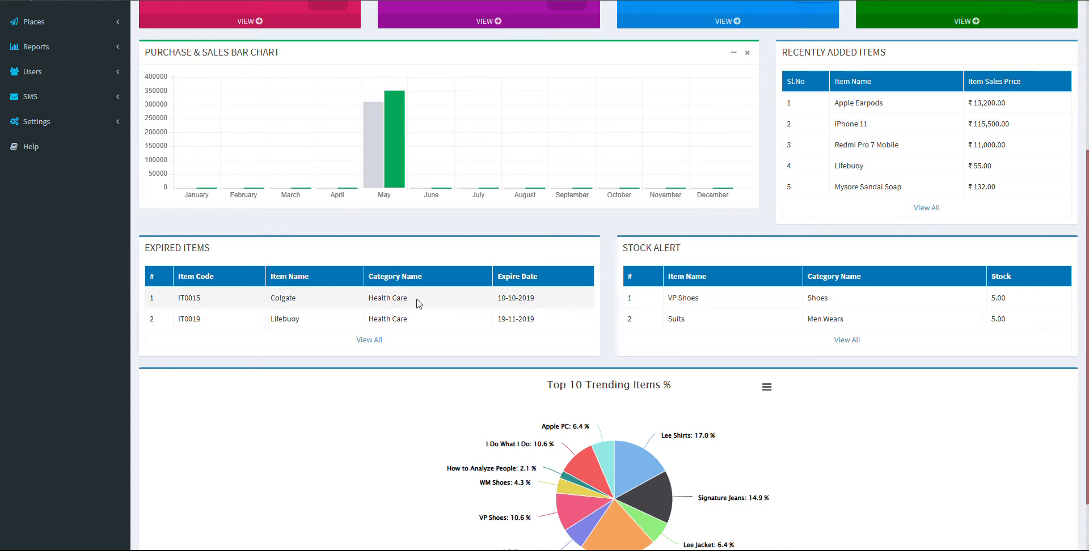
scroll(419, 303, up, 3)
scroll(540, 418, down, 3)
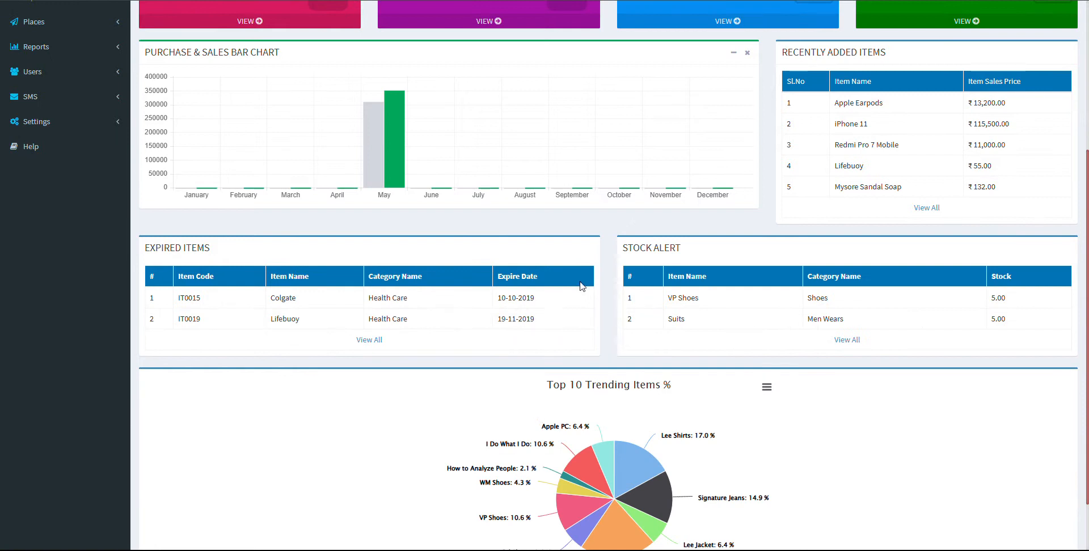
scroll(794, 284, down, 1)
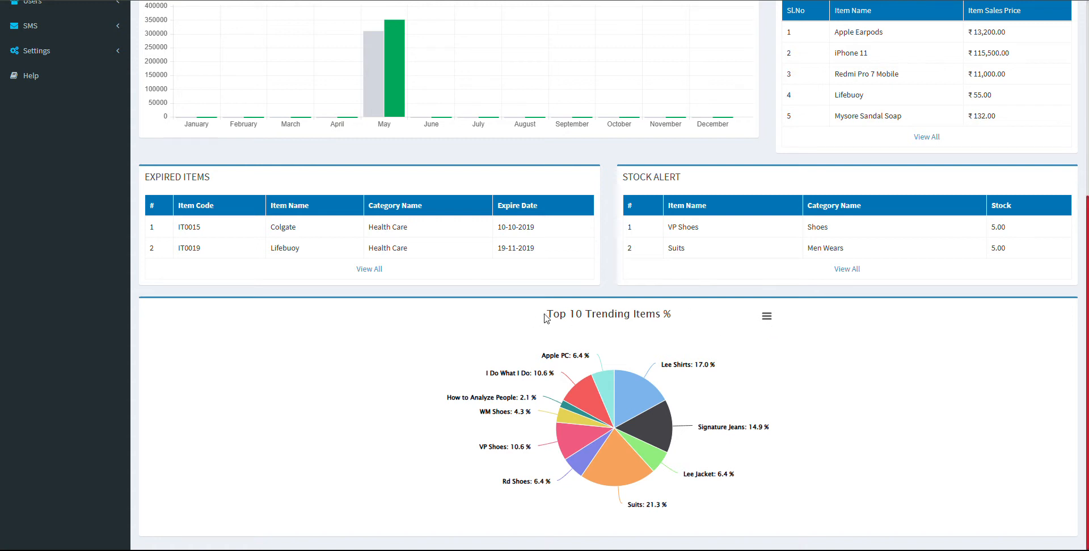
Download the Top 10 Trending Items chart as a PNG image, view the downloaded file and close the viewer
click(766, 317)
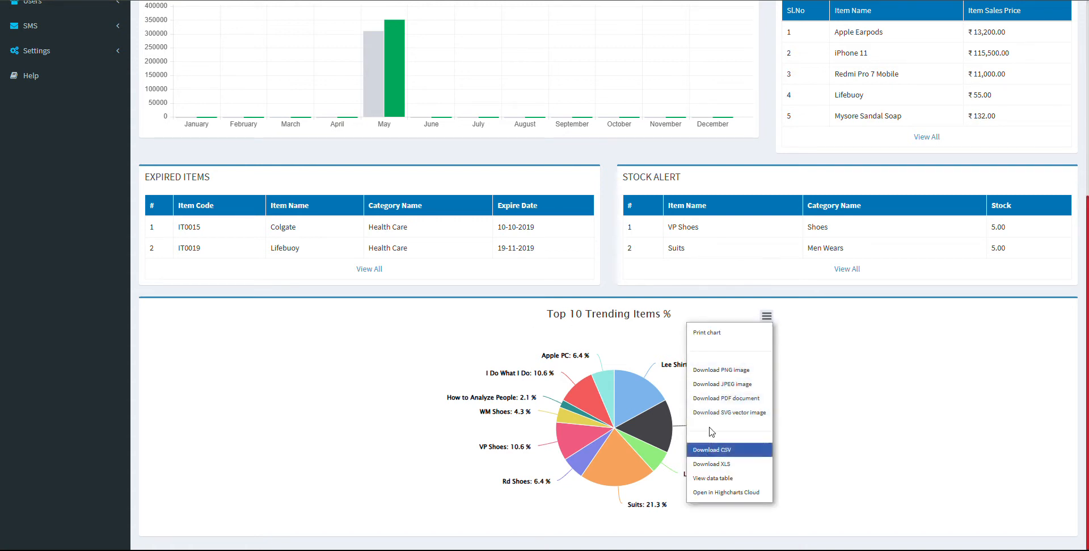
click(726, 372)
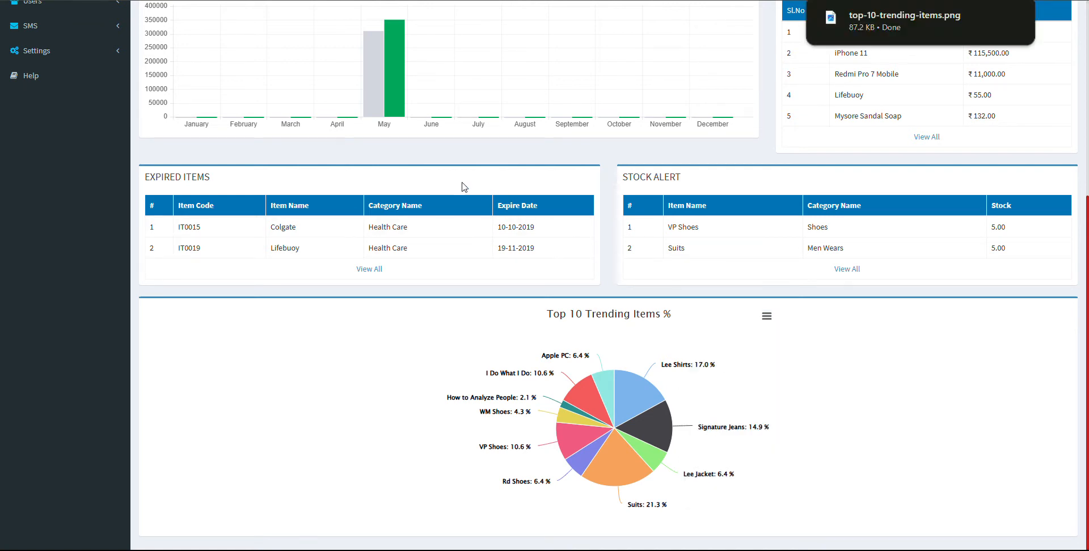
click(873, 25)
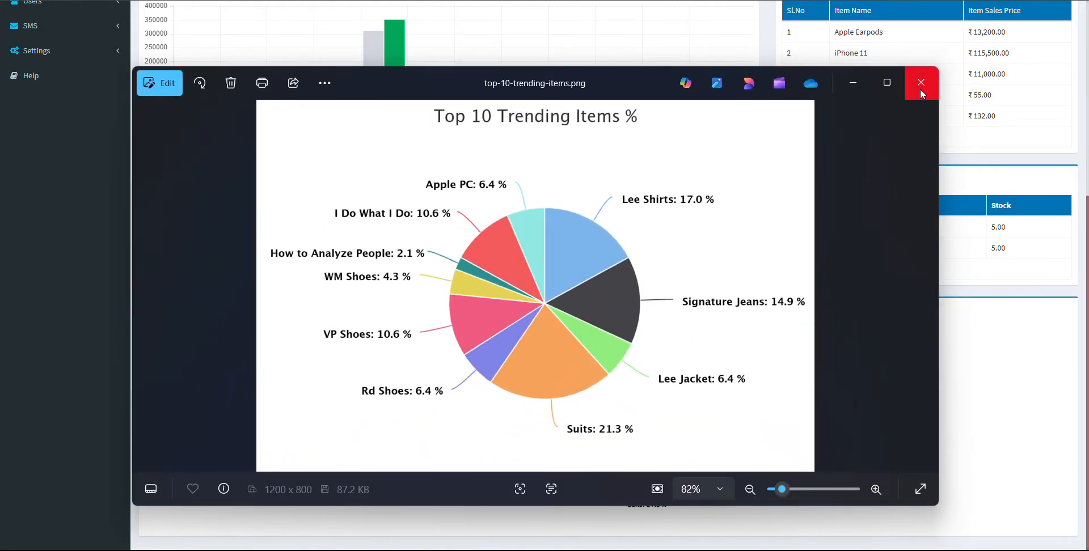
click(920, 83)
Open the POS screen for a sales invoice from the dashboard's Sales section
scroll(264, 165, up, 5)
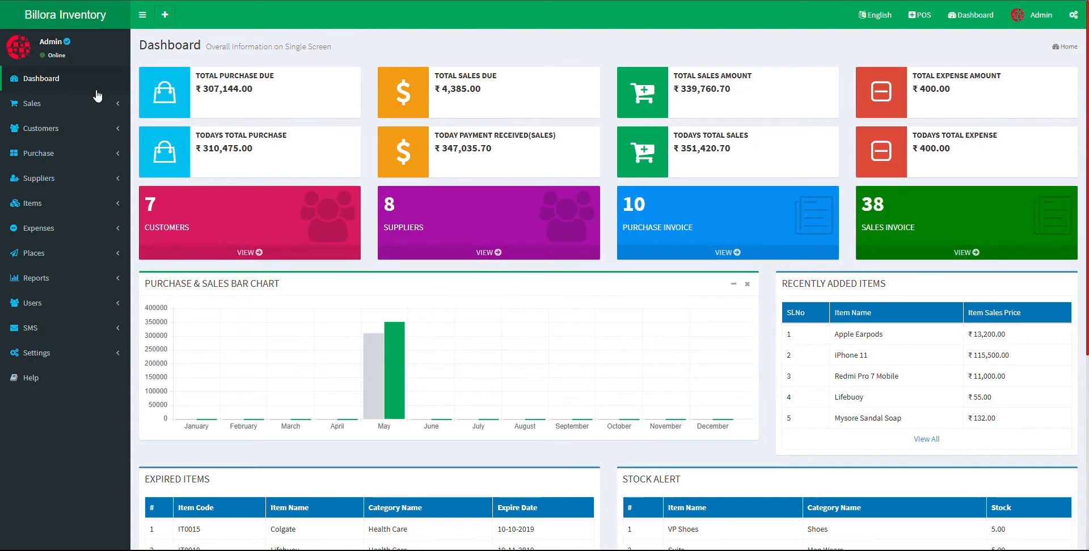
scroll(557, 345, down, 6)
scroll(542, 342, up, 6)
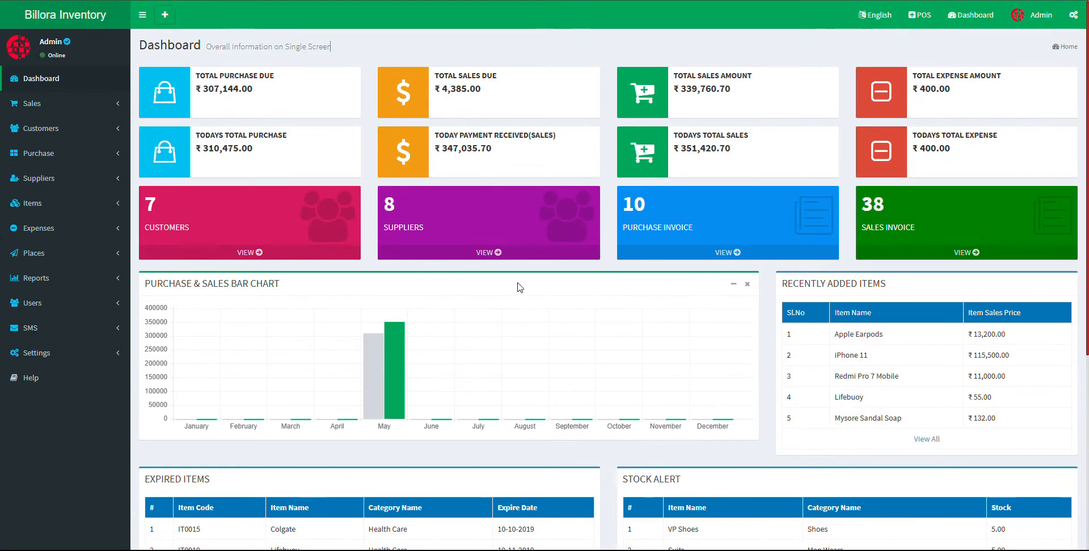
click(72, 106)
click(72, 107)
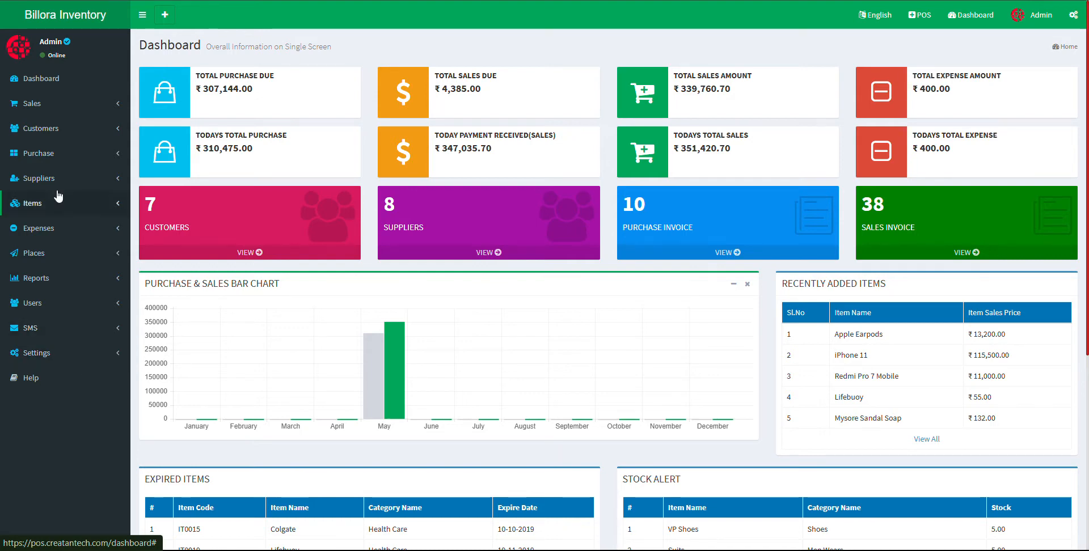
click(99, 104)
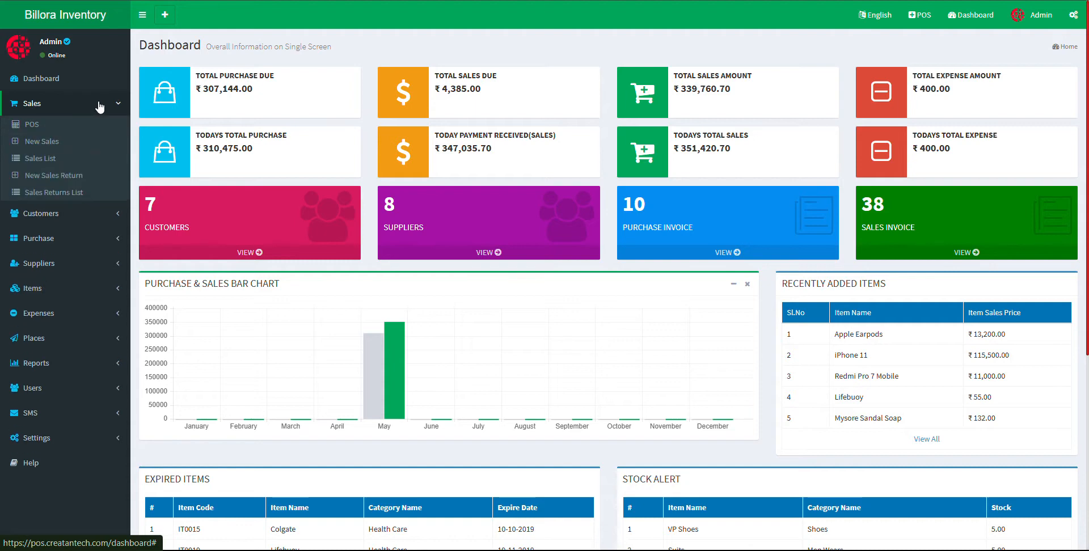
click(82, 133)
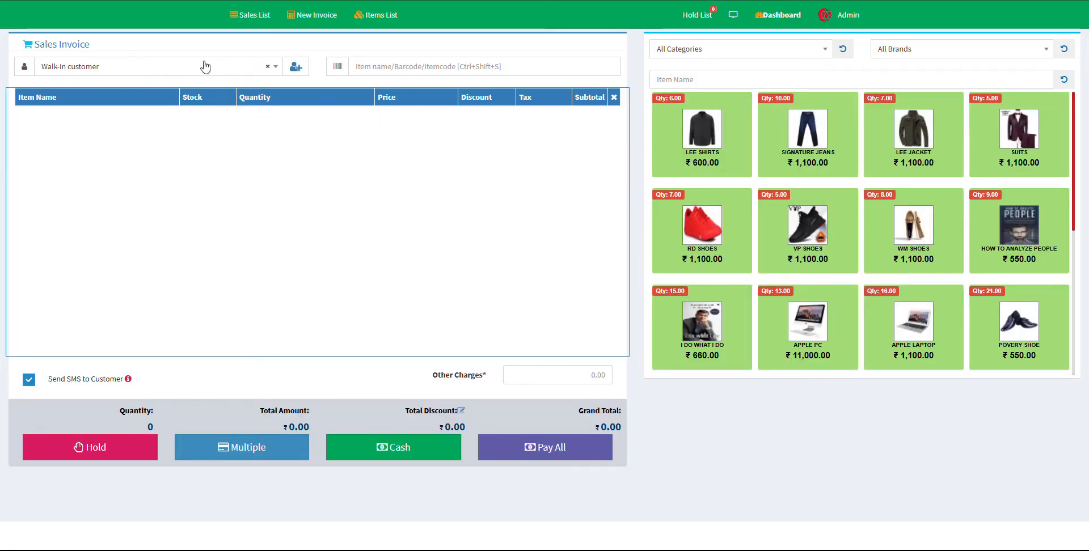
click(109, 69)
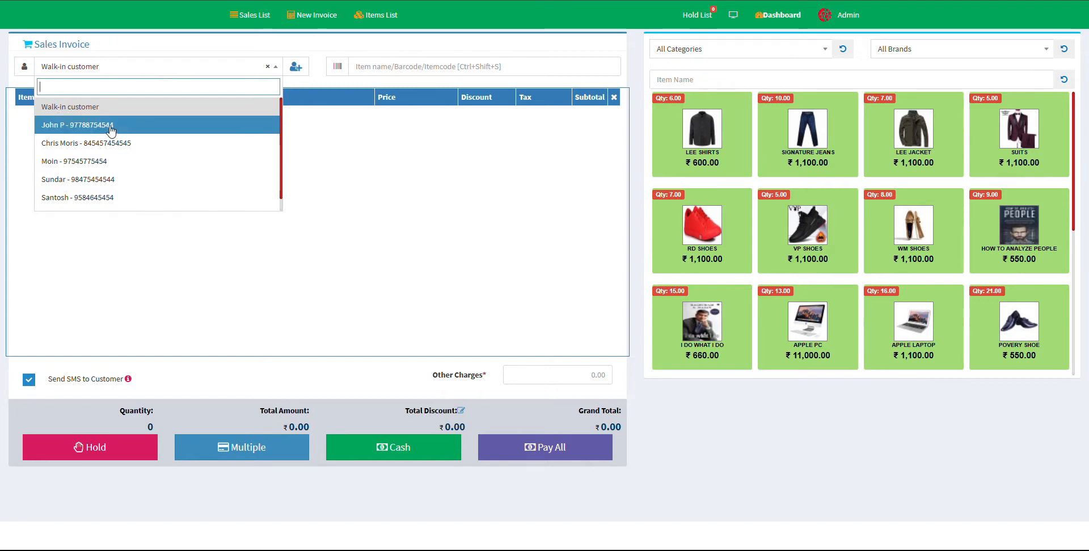
click(360, 66)
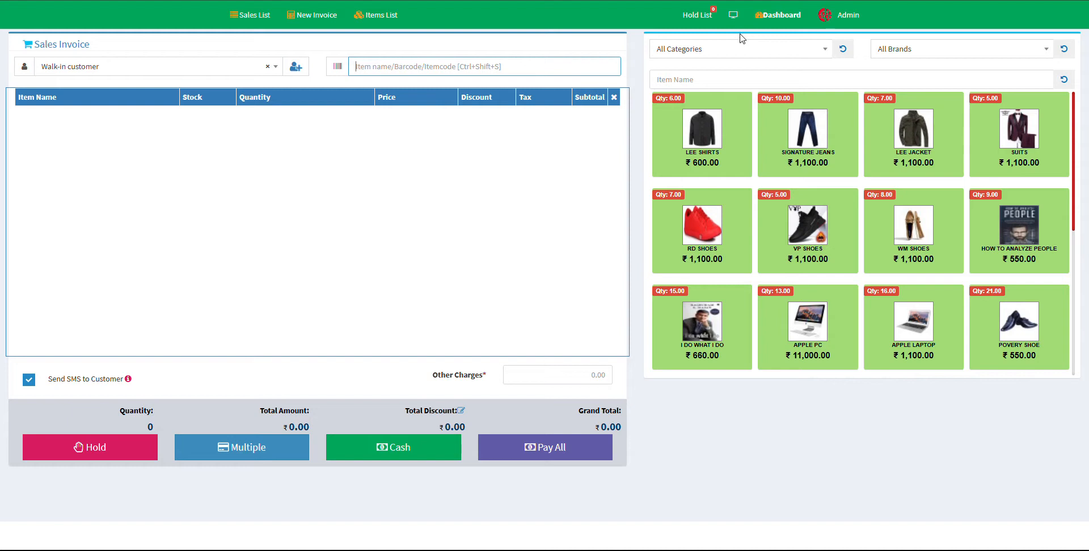
click(720, 47)
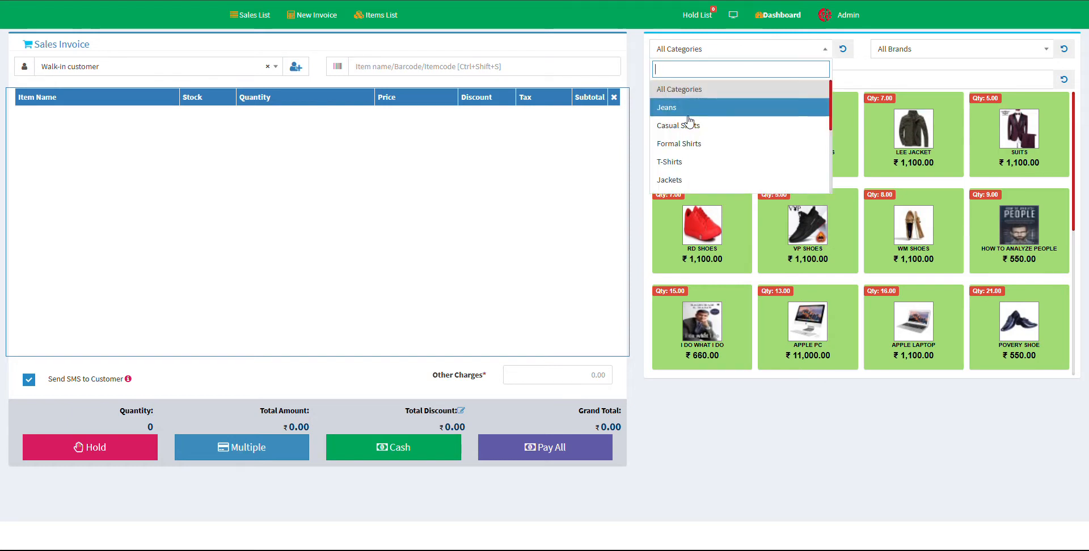
click(900, 51)
Filter the item catalogue by the Casual Shirts category and reset the category filter
click(704, 46)
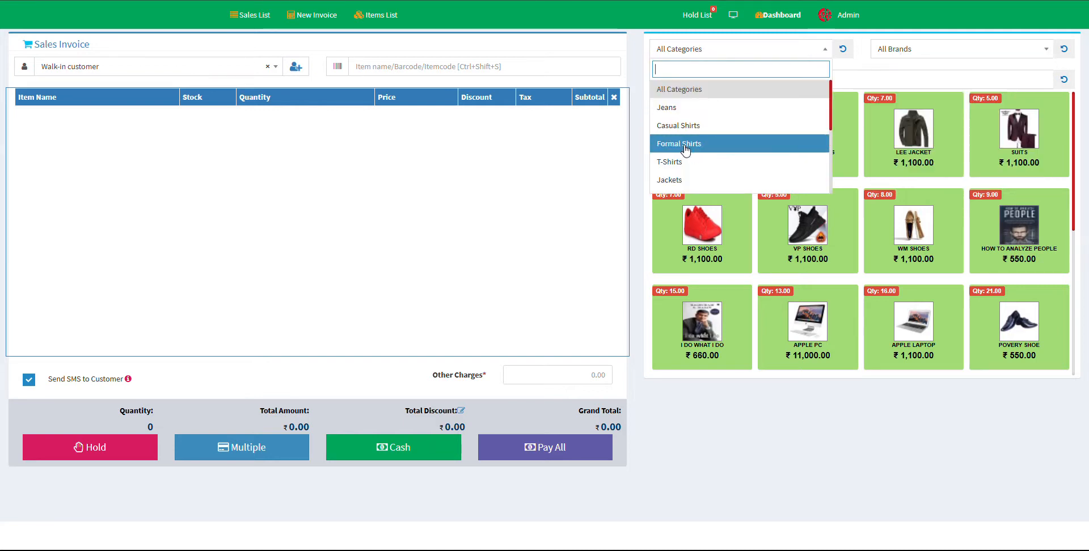
click(739, 125)
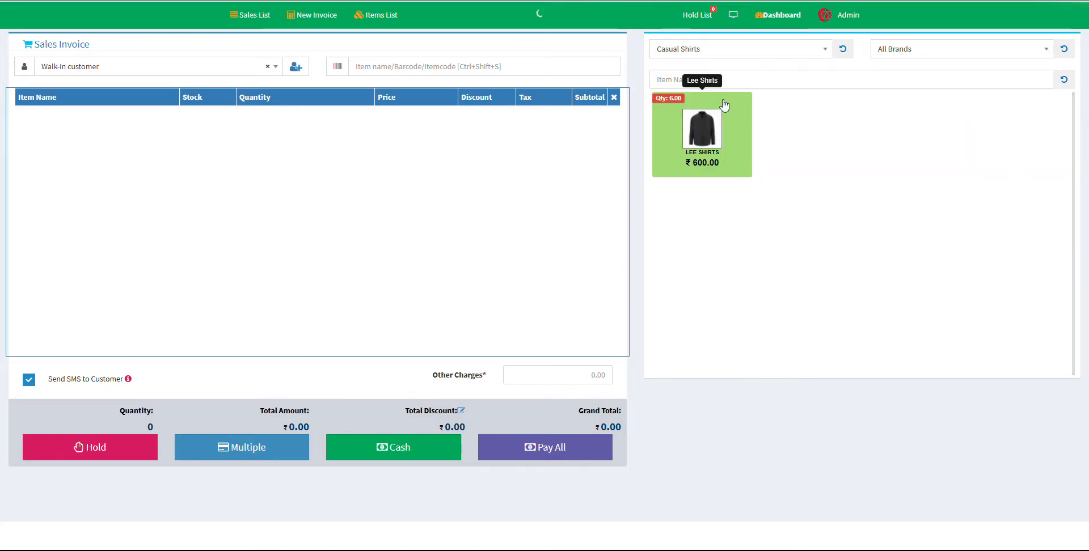
click(729, 51)
click(843, 50)
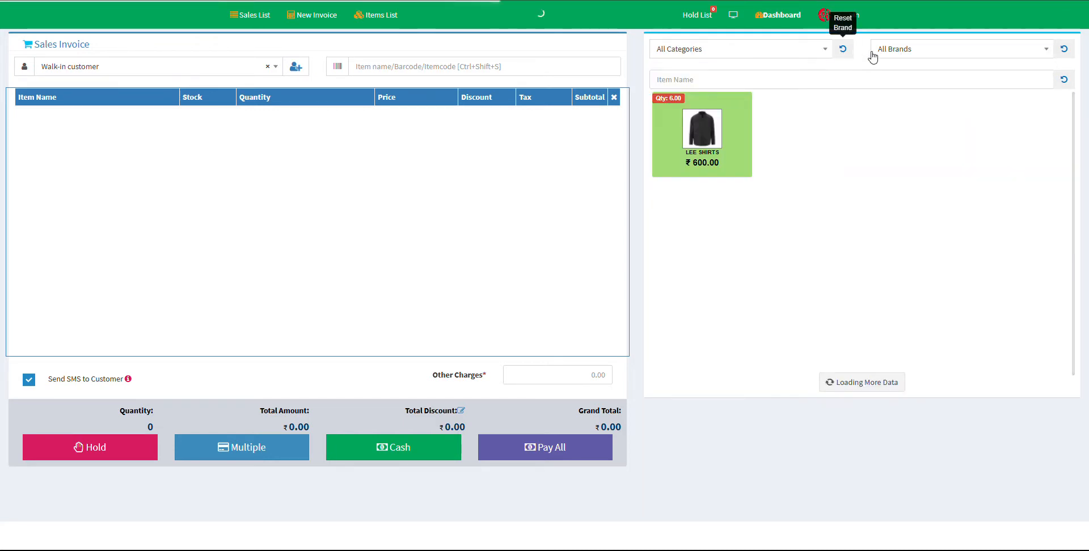
Filter the item catalogue by the Adidas brand and add WM Shoes and VP Shoes to the sales invoice
click(919, 51)
click(906, 124)
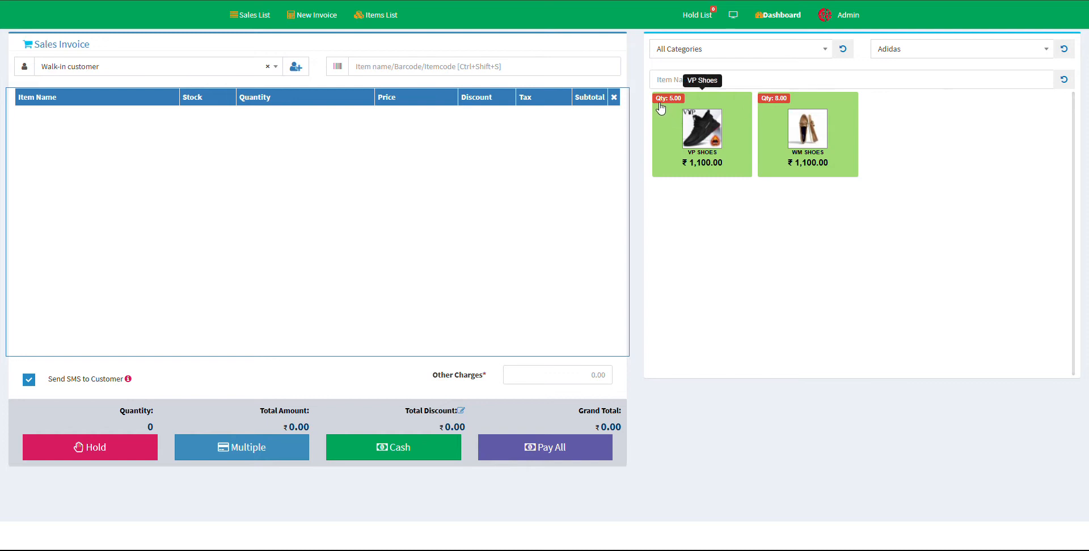
click(809, 143)
click(702, 133)
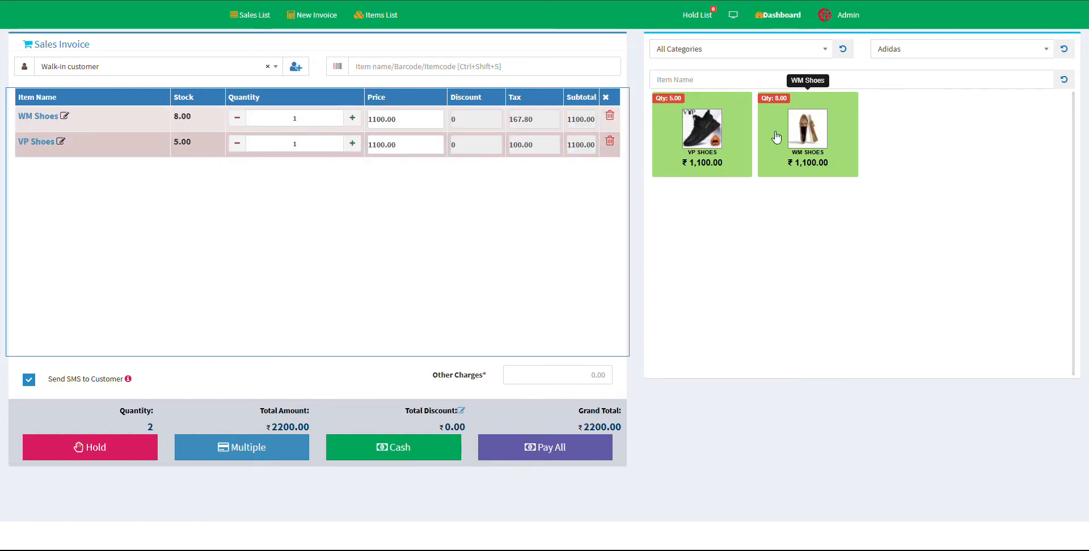
Reset the brand filter and add Signature Jeans and Lee Shirts to the sales invoice
click(1062, 50)
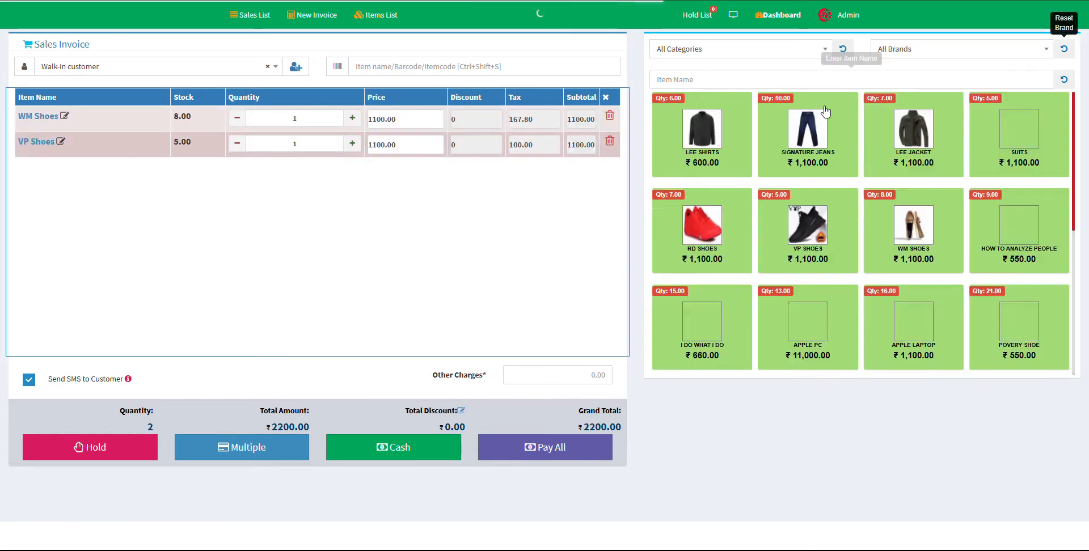
click(808, 141)
click(707, 136)
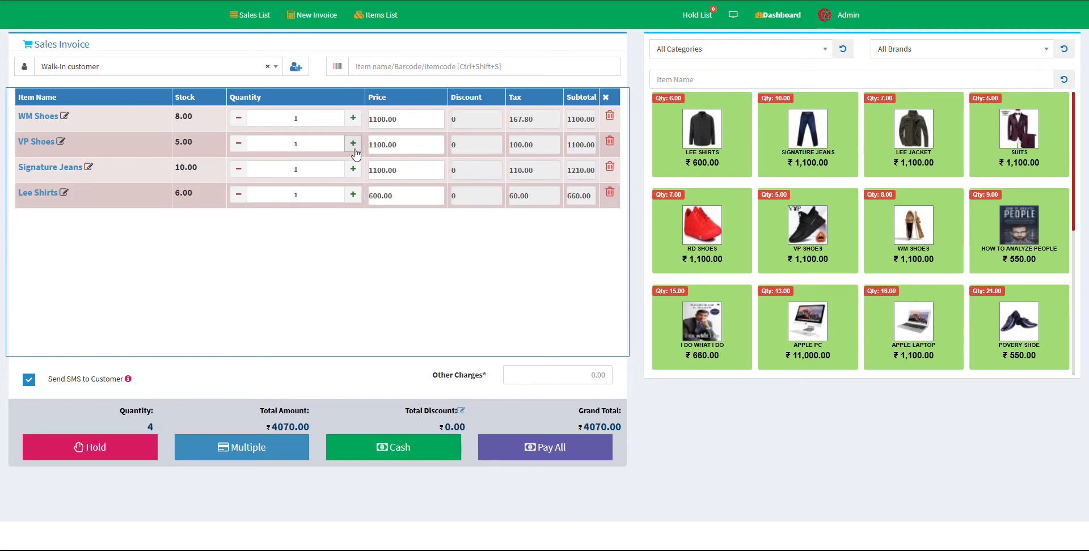
Set the invoice quantities to 4 for WM Shoes and VP Shoes and to 3 for Signature Jeans and Lee Shirts
click(353, 118)
click(353, 118)
click(353, 118)
click(353, 143)
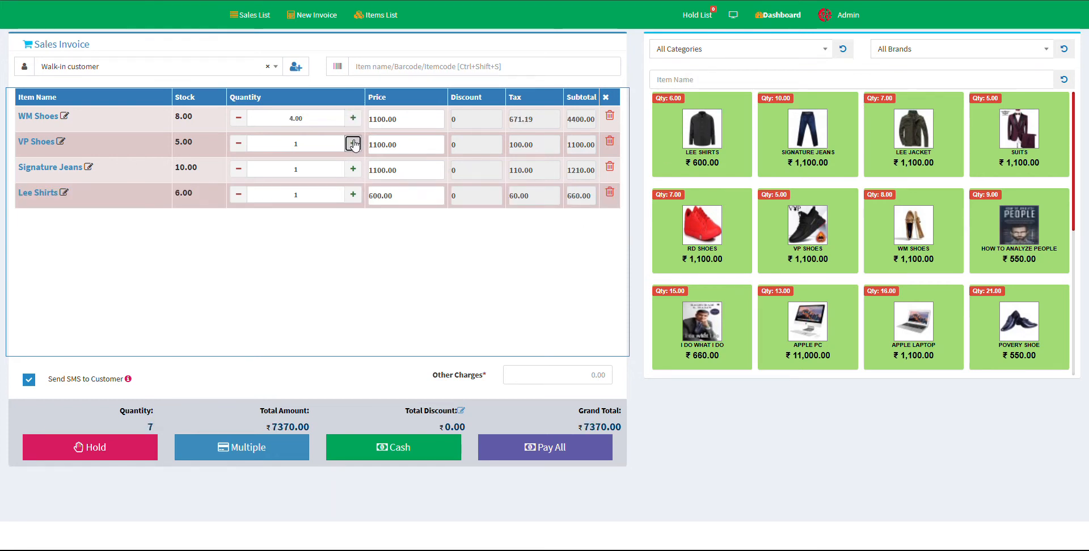
click(353, 143)
click(352, 144)
click(353, 169)
click(353, 169)
click(353, 194)
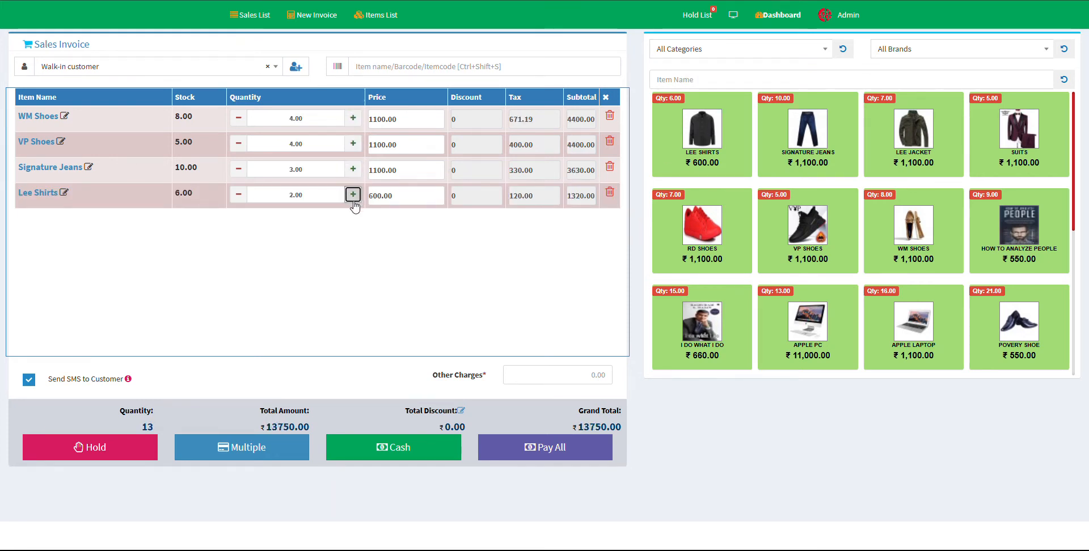
click(353, 194)
Apply a 20 percent discount to the WM Shoes line of the sales invoice
click(426, 119)
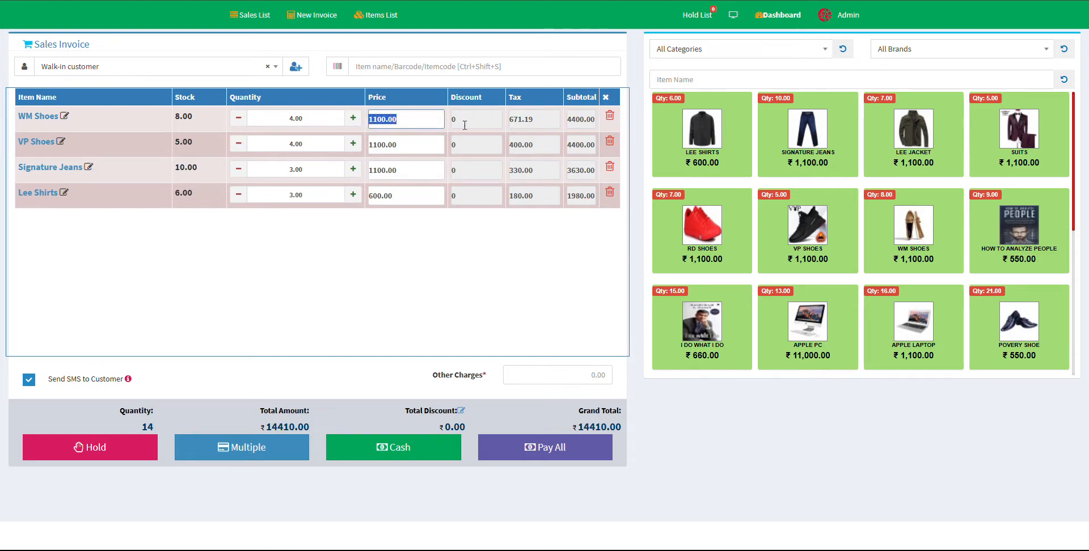
click(468, 119)
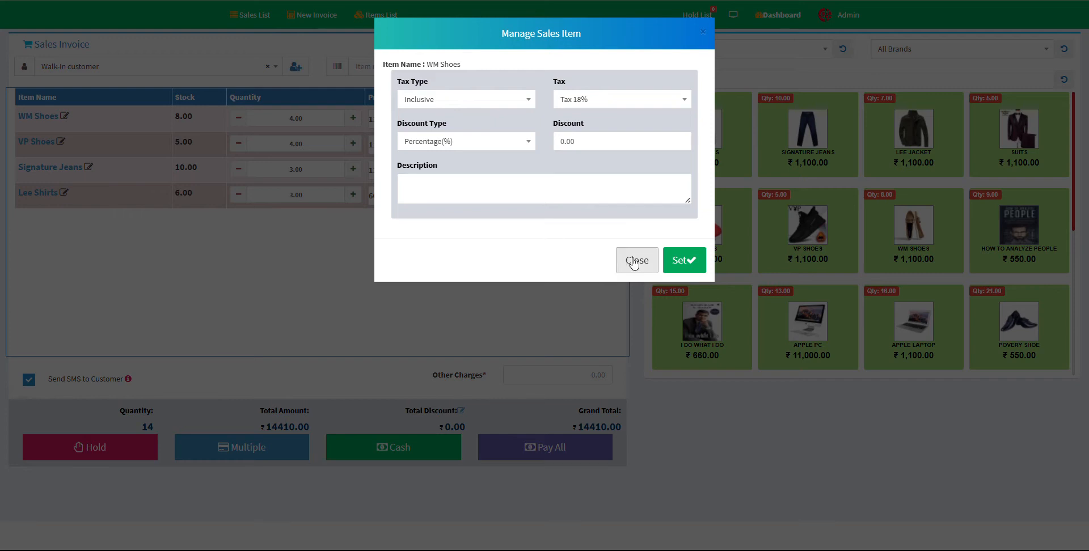
click(580, 137)
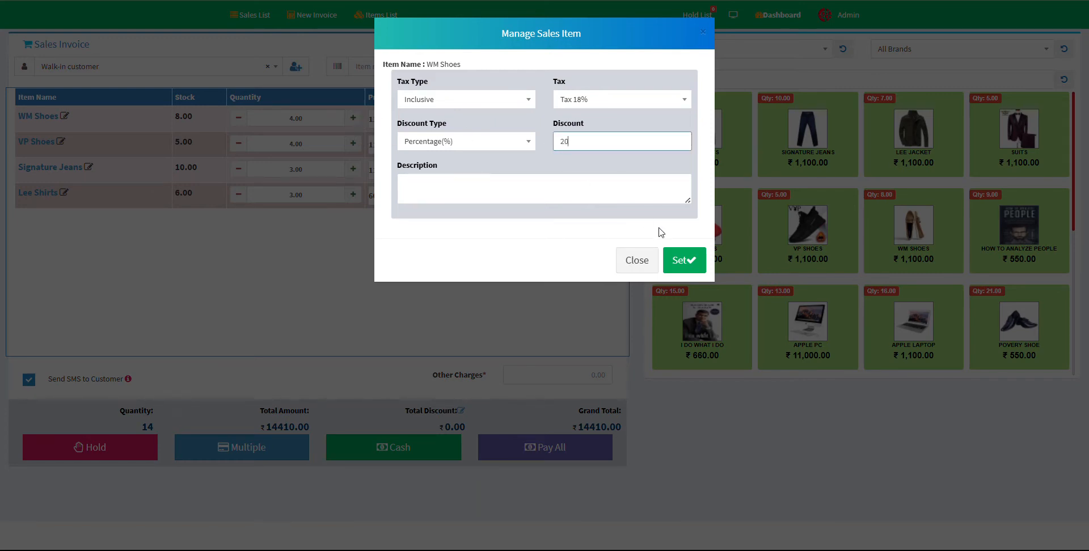
click(684, 260)
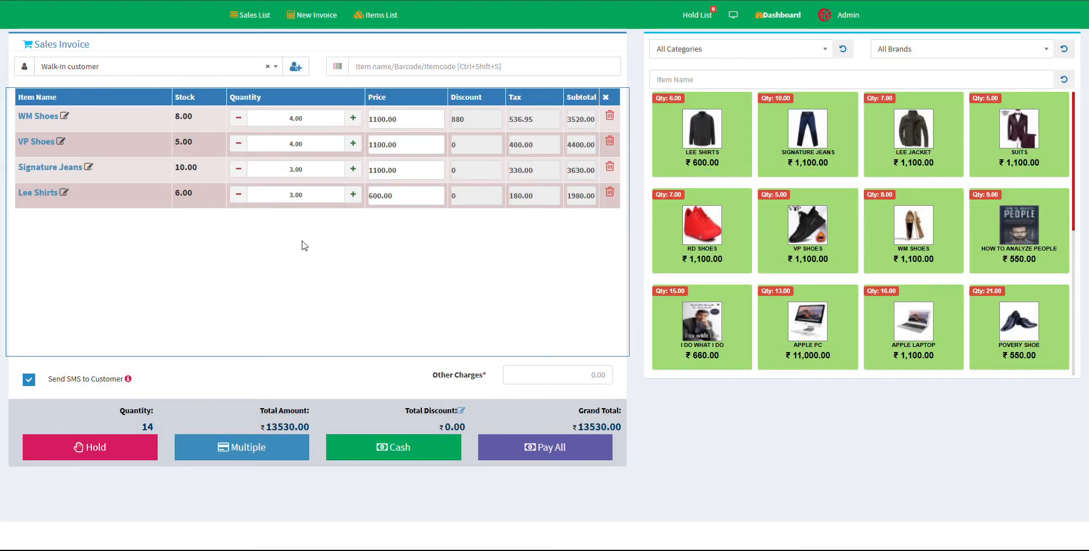
Examine the tax options in the sales item settings of WM Shoes and close the dialog
click(532, 121)
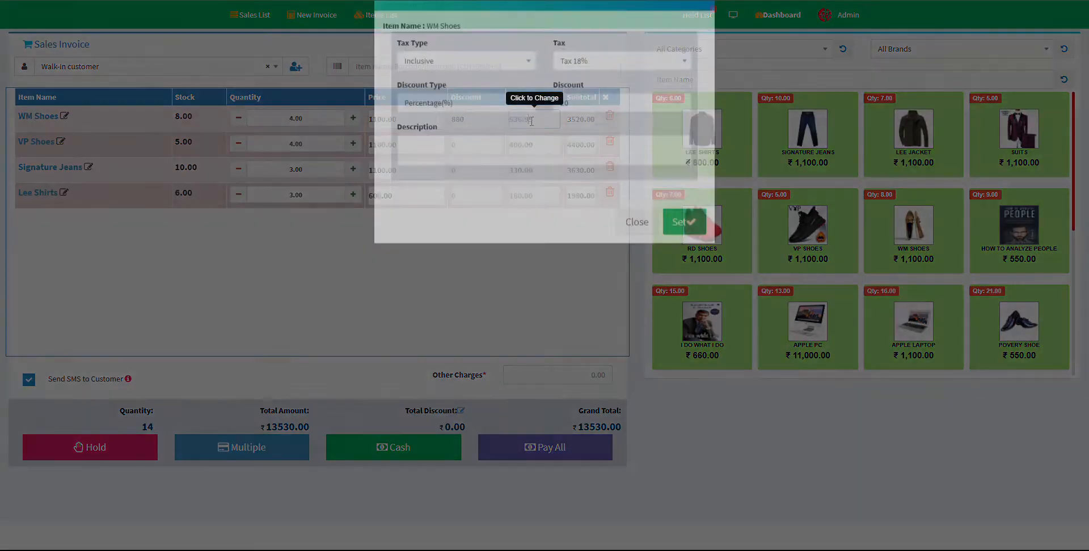
click(590, 104)
click(589, 105)
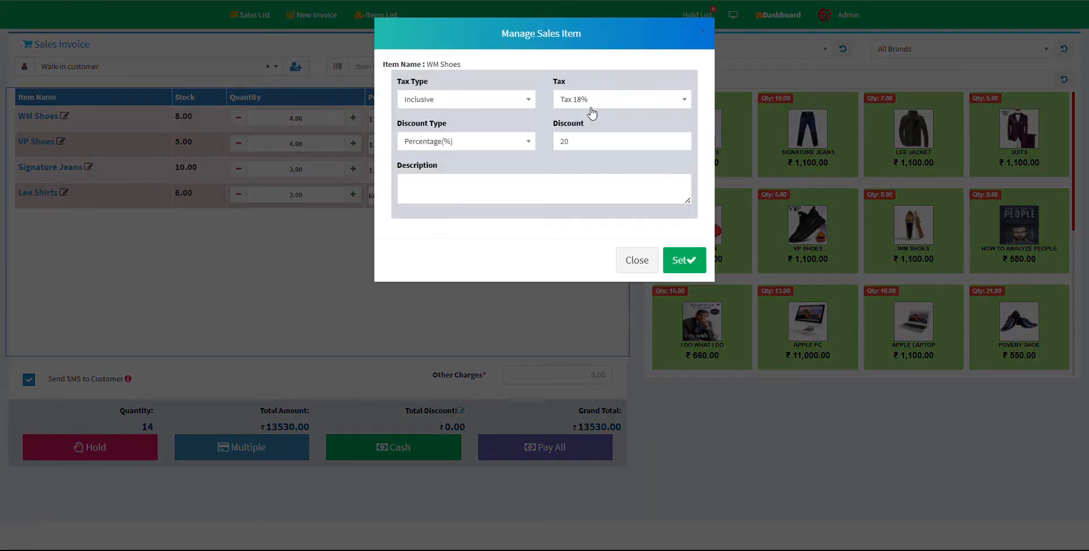
click(623, 261)
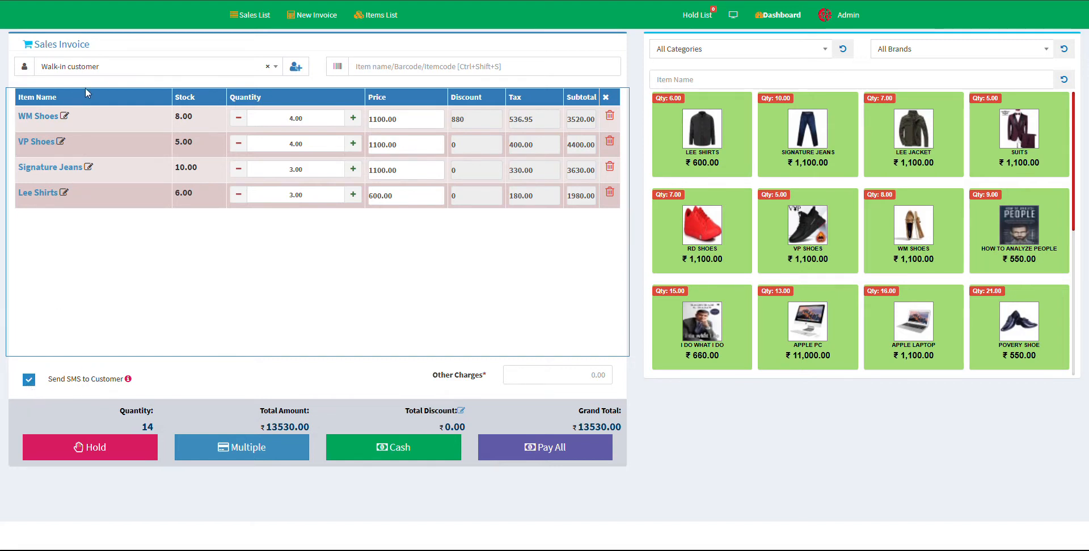
View the customer choices and the Hold Invoice reference prompt, leaving both without making changes
click(113, 68)
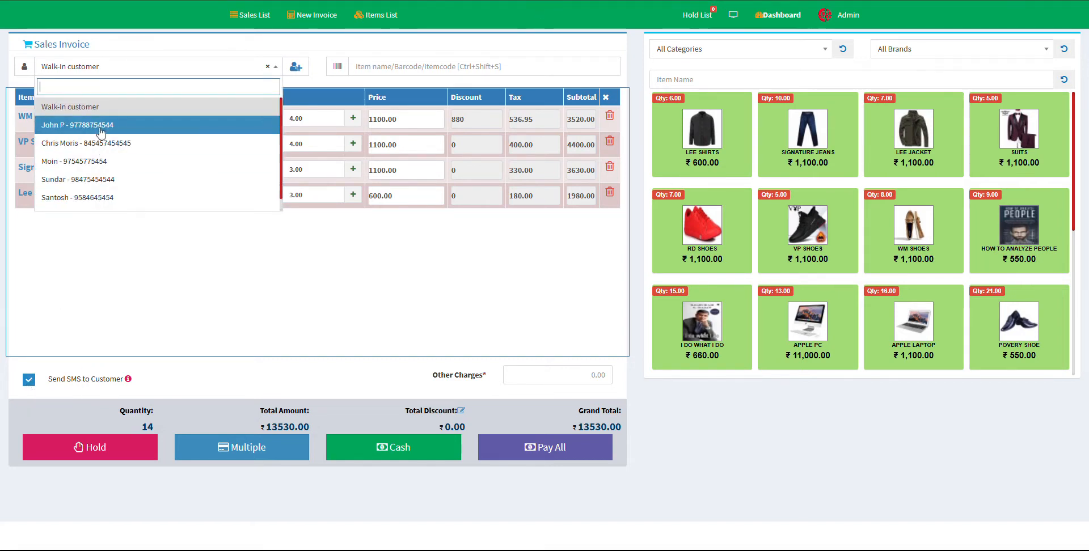
click(233, 274)
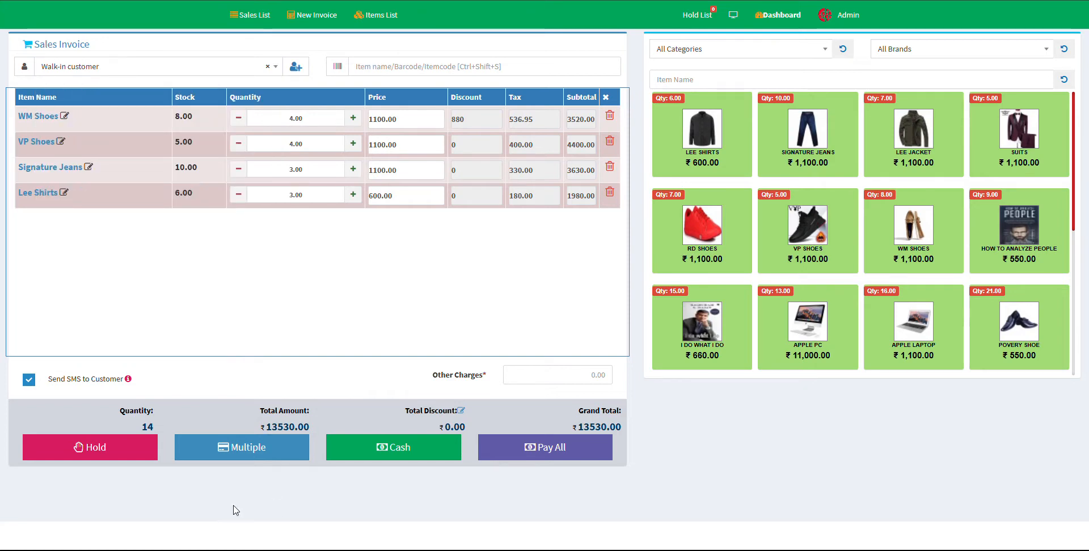
click(113, 462)
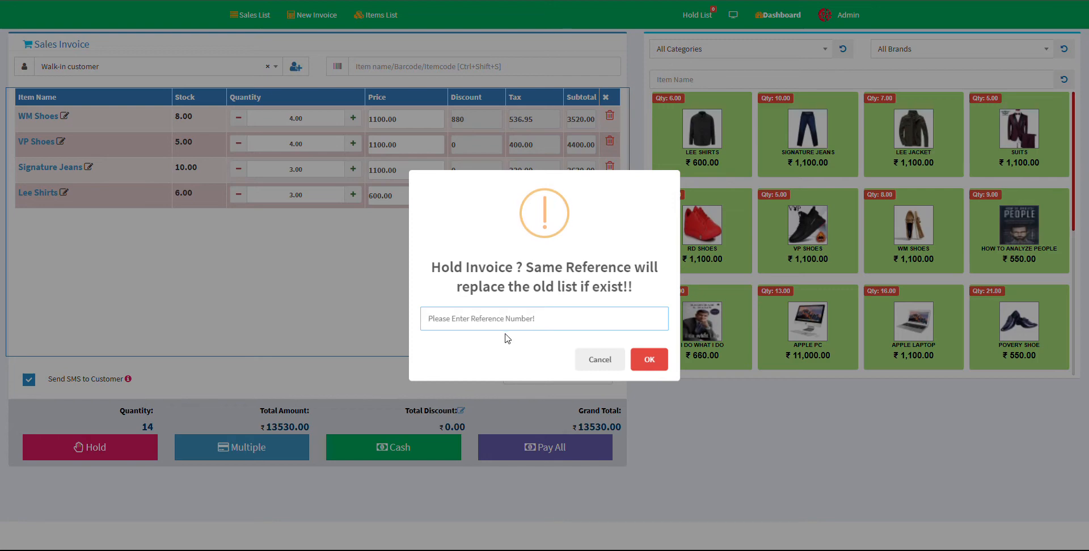
click(599, 361)
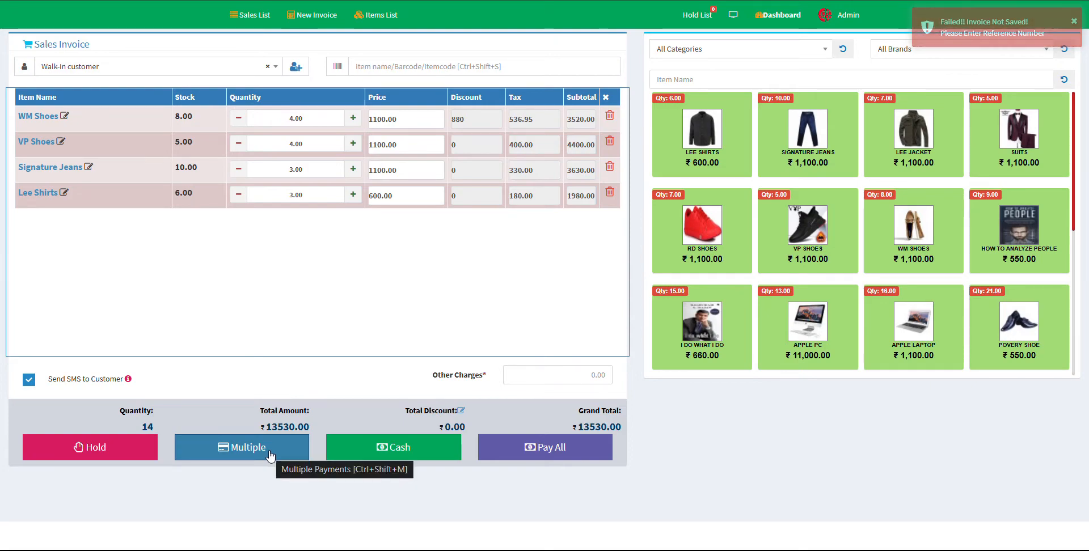
Try adding a second payment row in the multiple payments form and close the form without saving
click(237, 450)
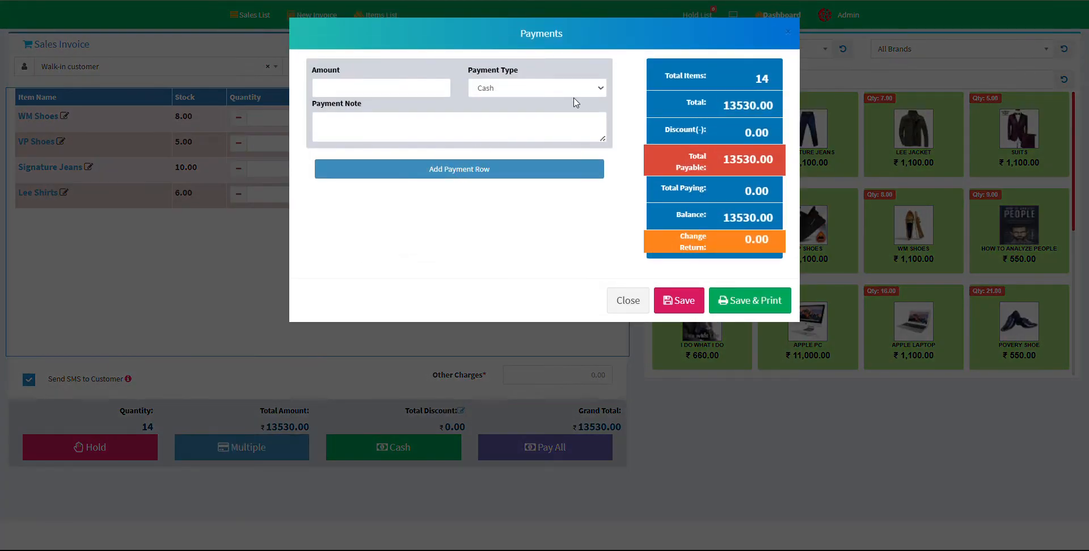
click(509, 170)
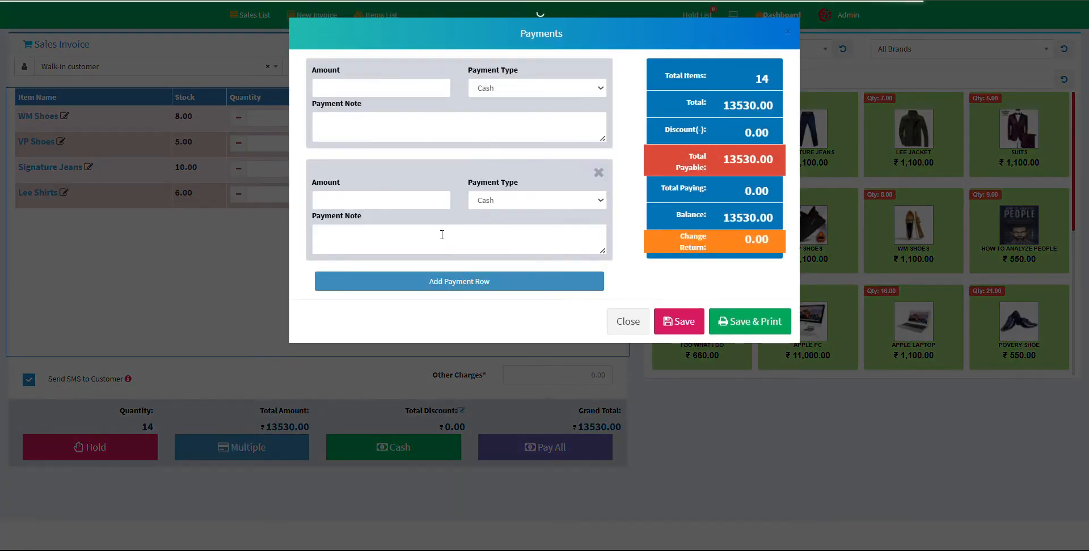
click(626, 321)
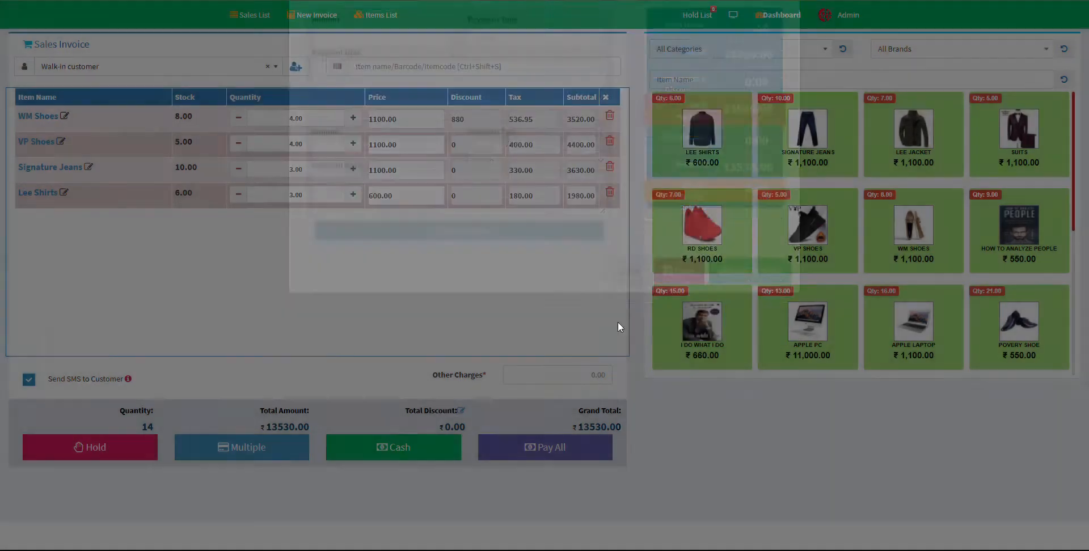
Examine the cash payment form, including its total items summary, and close it without saving
click(385, 457)
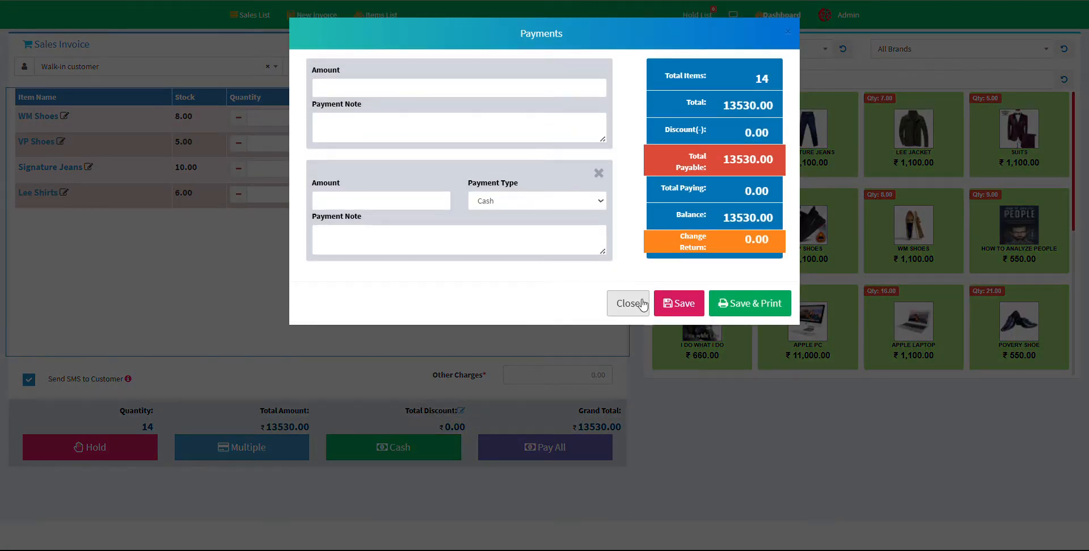
drag(675, 80, 765, 79)
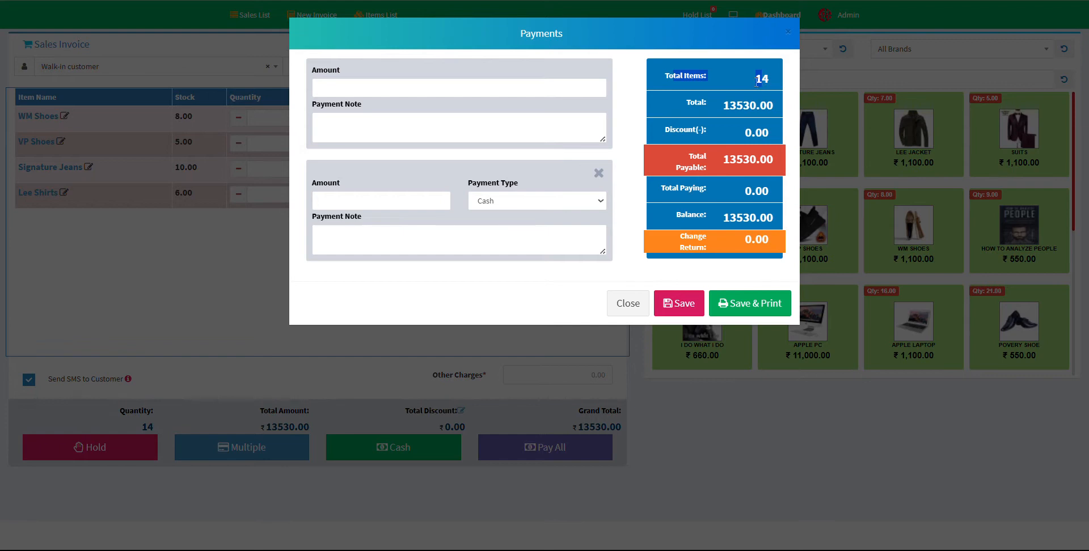
click(756, 81)
click(626, 309)
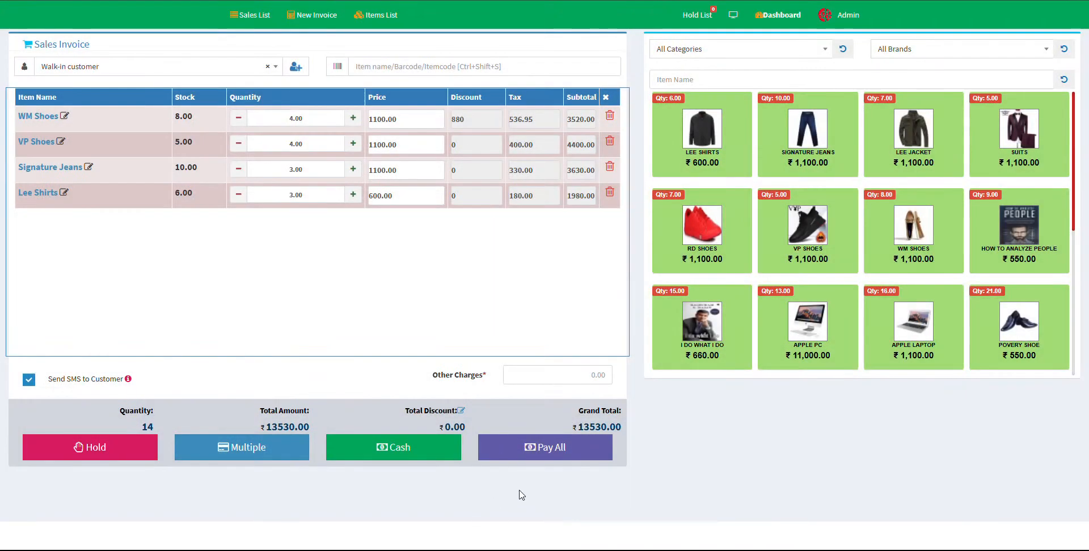
Settle the full invoice amount with Pay All and cancel the print dialog
click(572, 454)
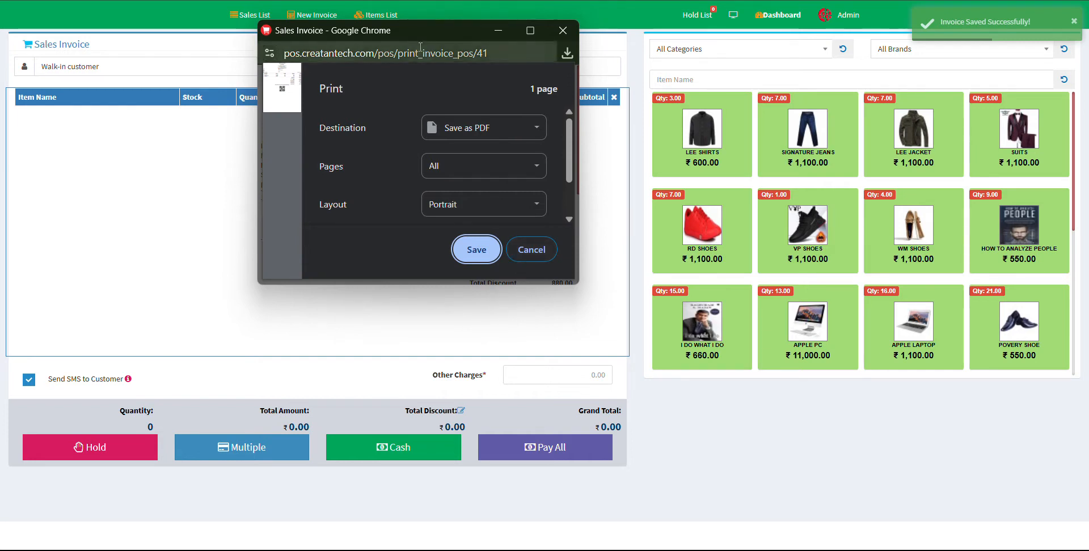
click(531, 250)
Examine the sales invoice receipt, including its item lines, other charges, previous due and QR code, and close its window
scroll(473, 164, down, 3)
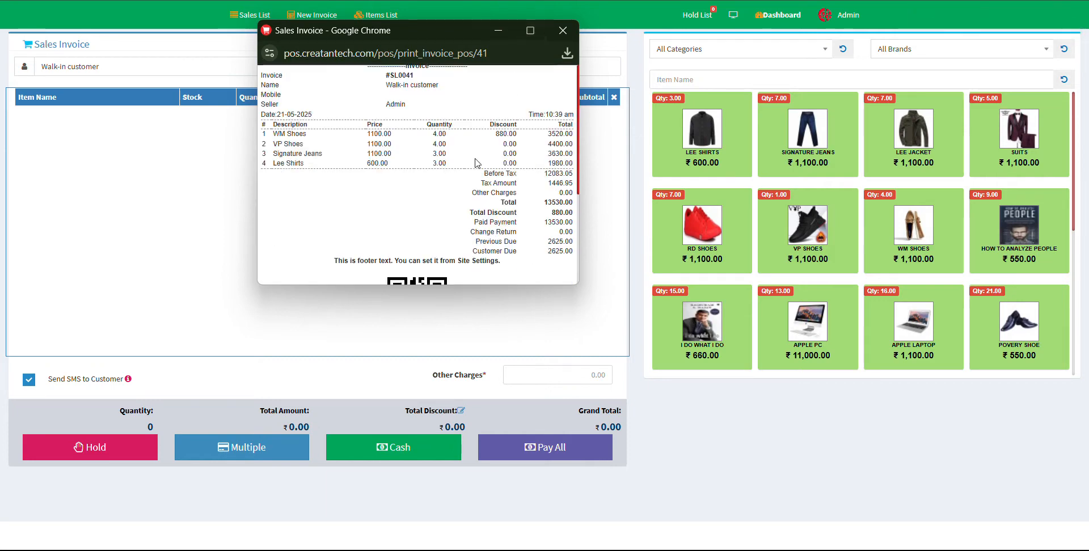
scroll(473, 169, down, 2)
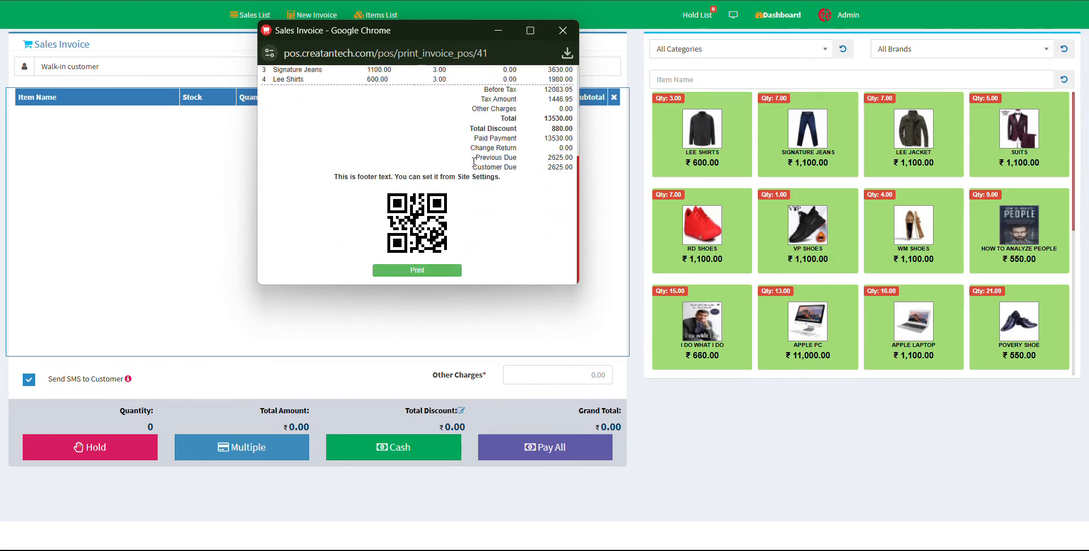
click(530, 30)
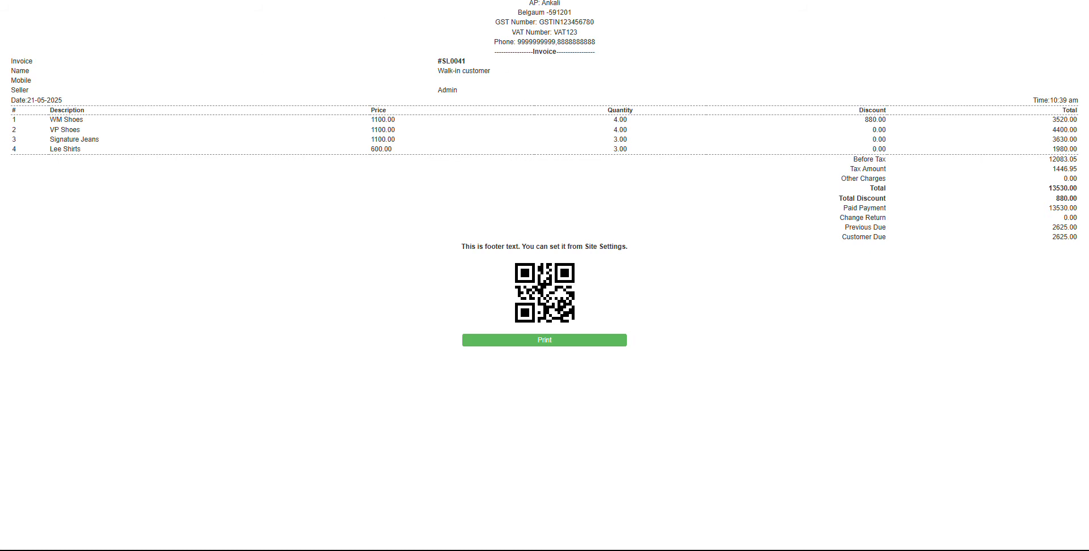
drag(800, 0, 502, 33)
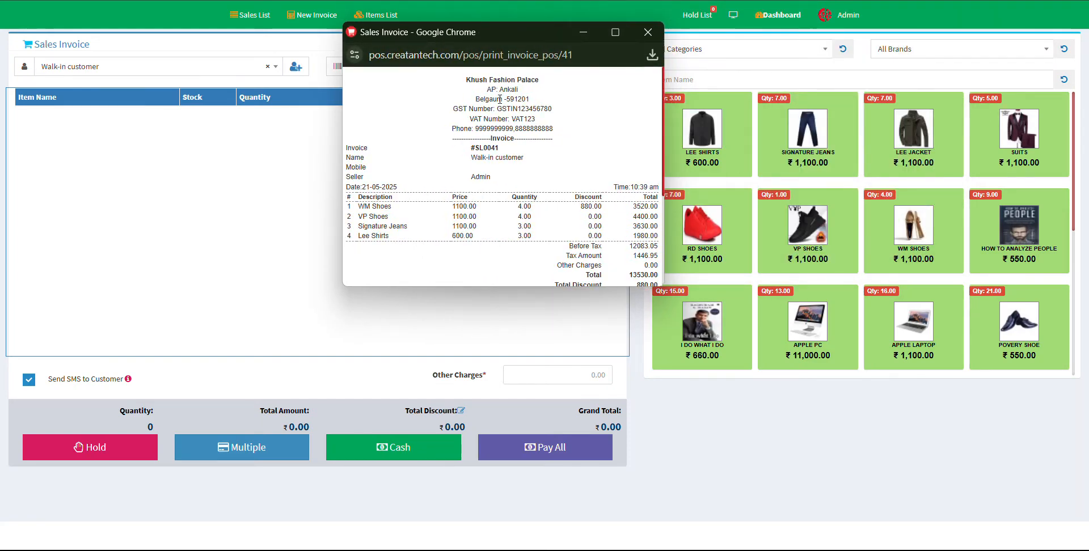
scroll(513, 175, down, 3)
scroll(513, 177, up, 3)
scroll(432, 216, down, 3)
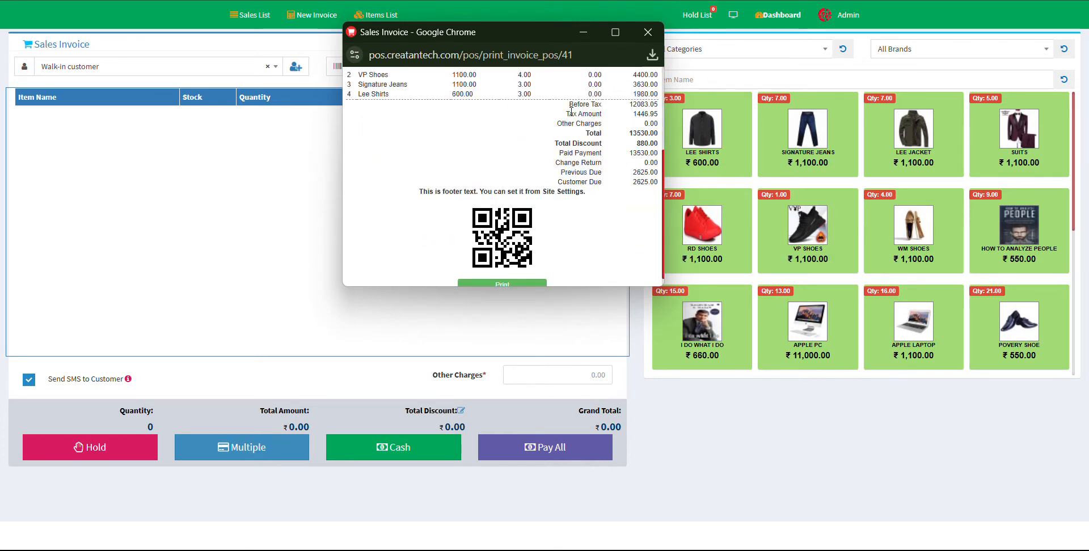
drag(565, 121, 629, 125)
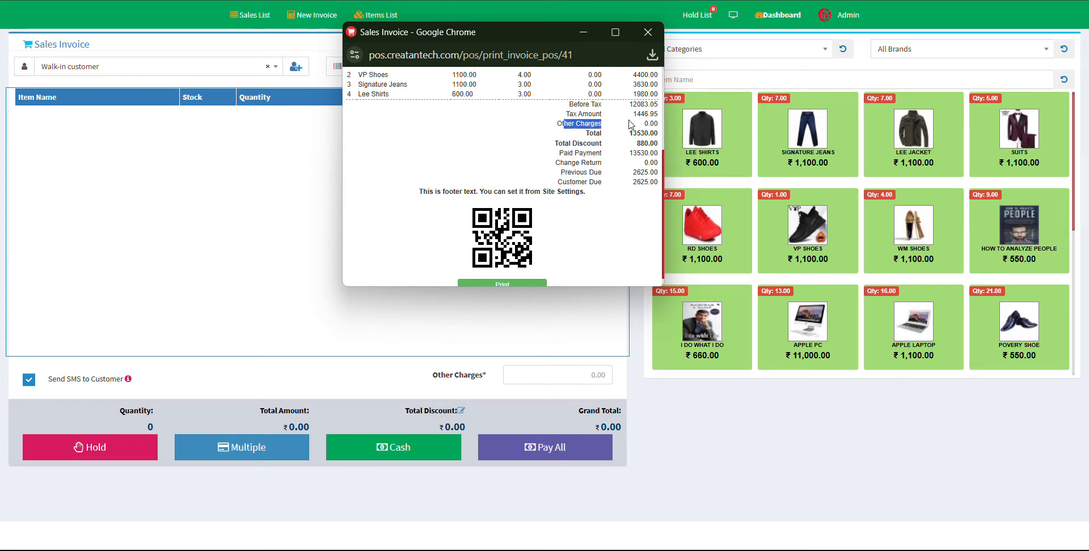
click(567, 134)
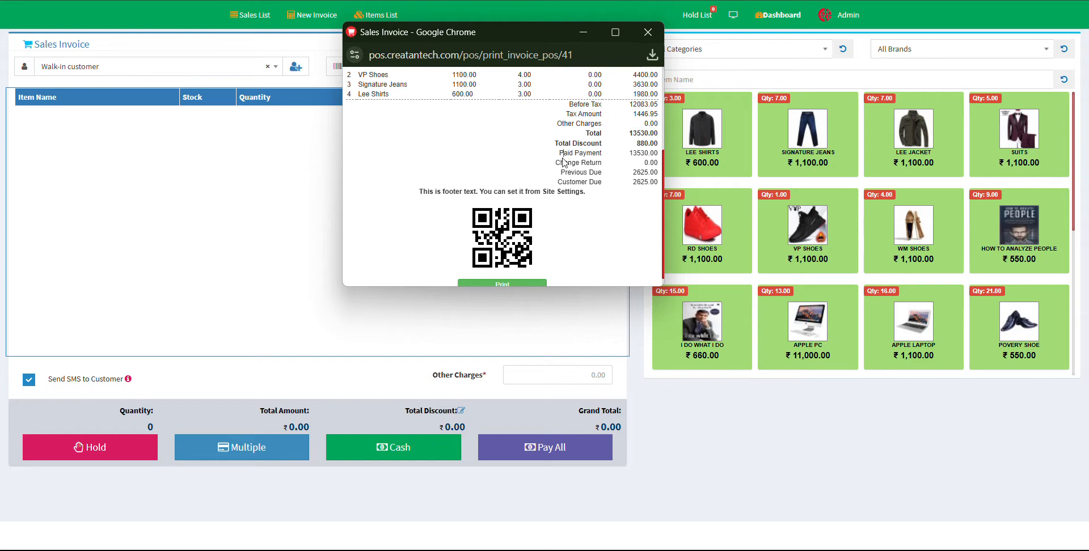
drag(563, 172, 627, 172)
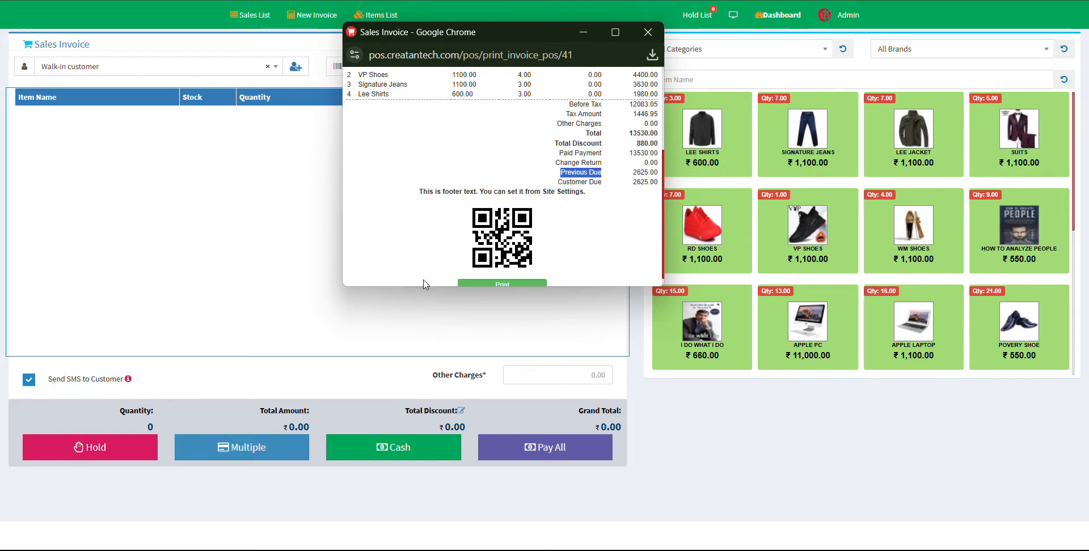
scroll(425, 282, down, 1)
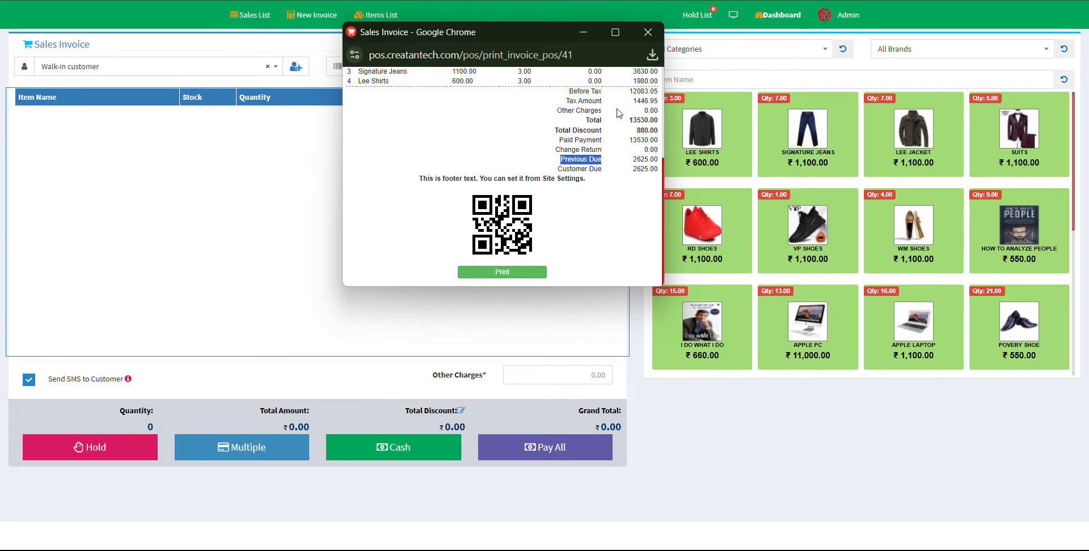
click(647, 32)
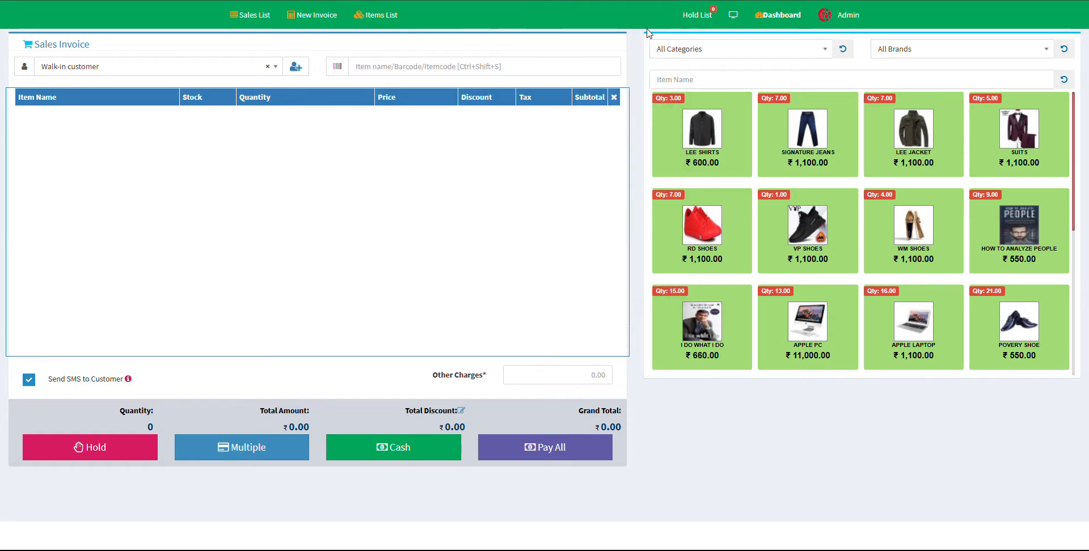
Select the first customer listed after Walk-in customer and add Lee Shirts, Signature Jeans, Lee Jacket and Suits to the new invoice
click(161, 72)
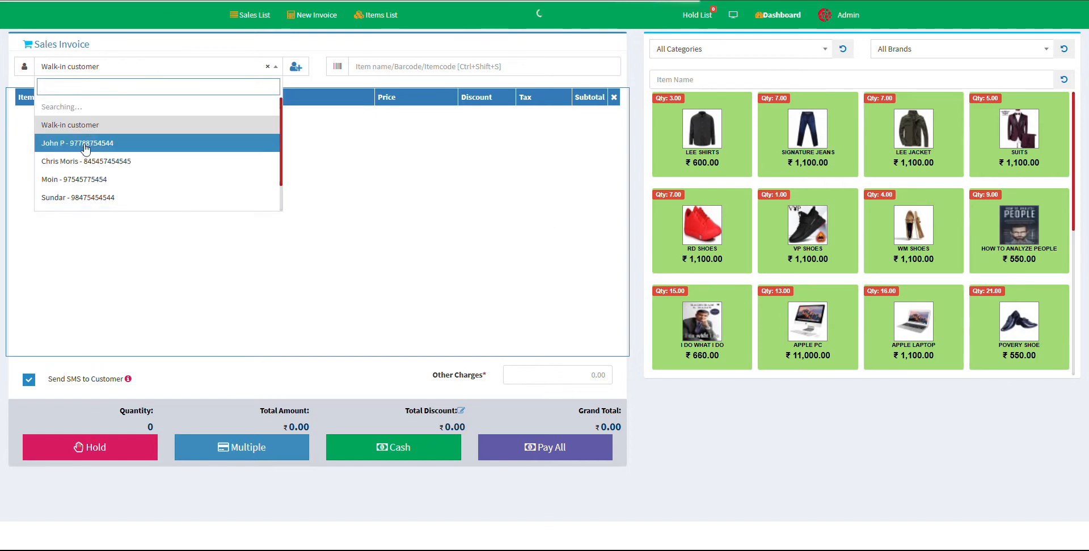
click(152, 145)
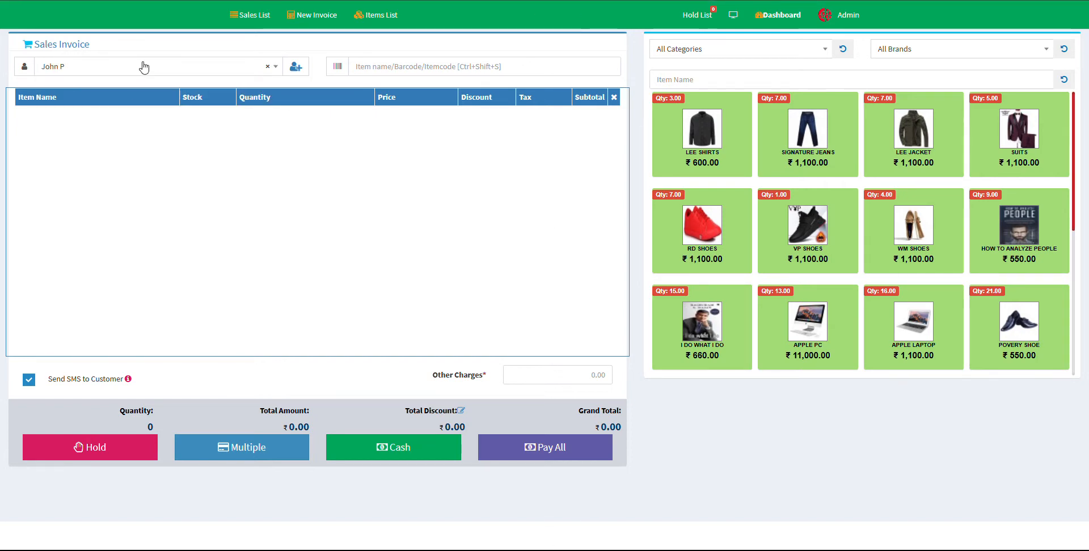
click(664, 145)
click(805, 139)
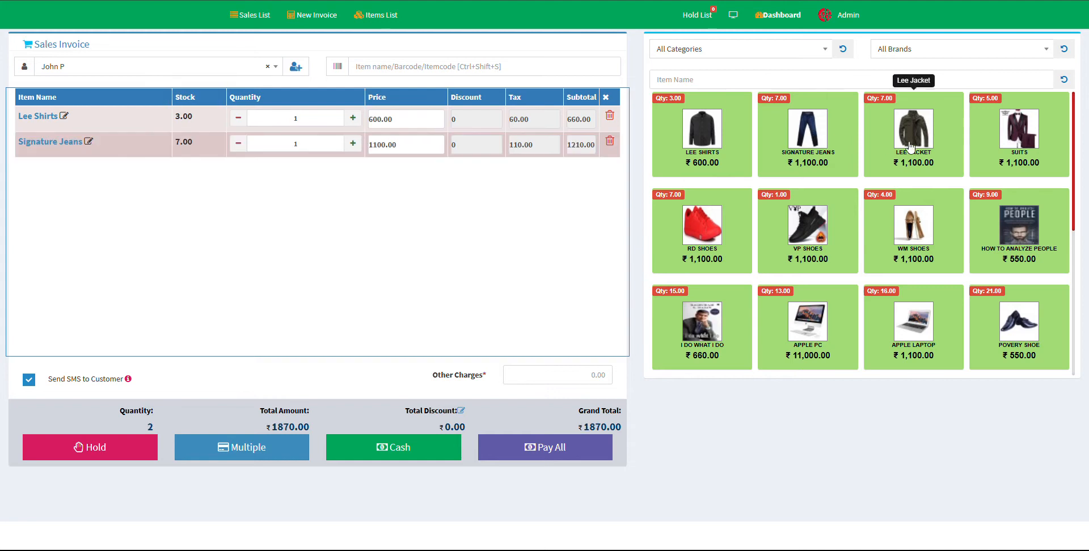
click(907, 141)
click(992, 147)
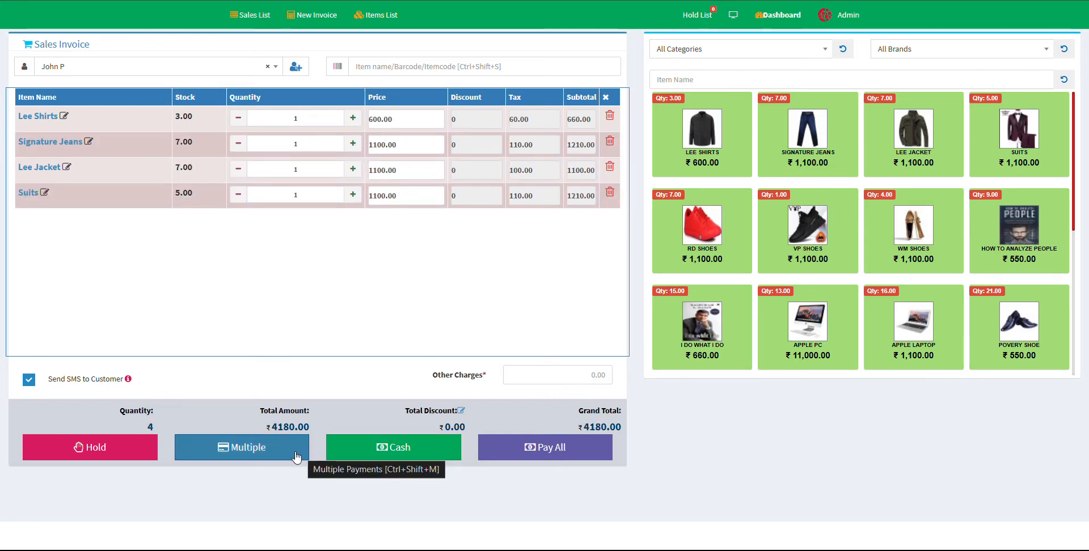
Save the new invoice from the cash payment form without entering a payment amount
click(385, 448)
click(682, 303)
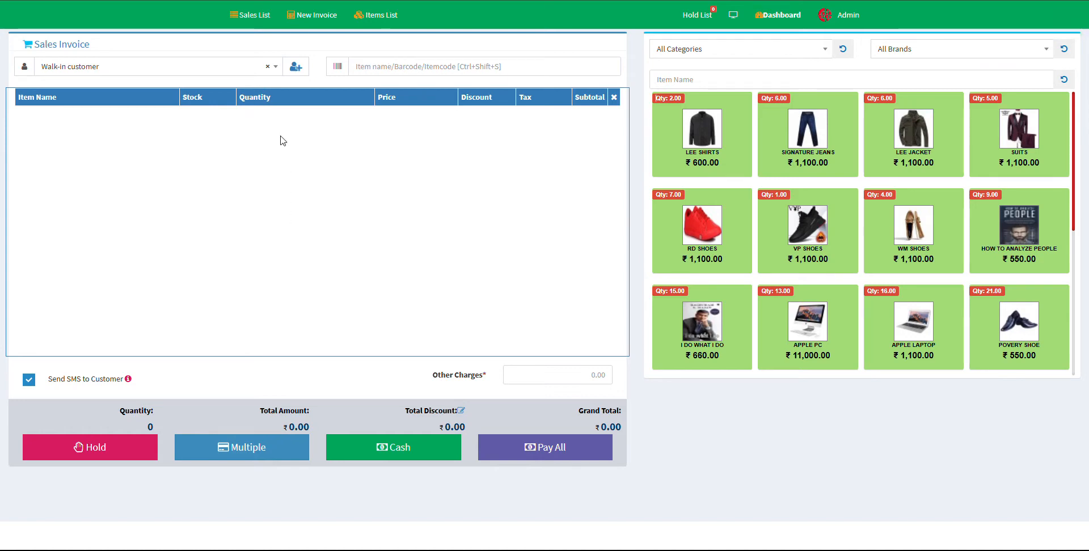
Return to the dashboard and open the Sales List to show the recorded invoices
click(782, 16)
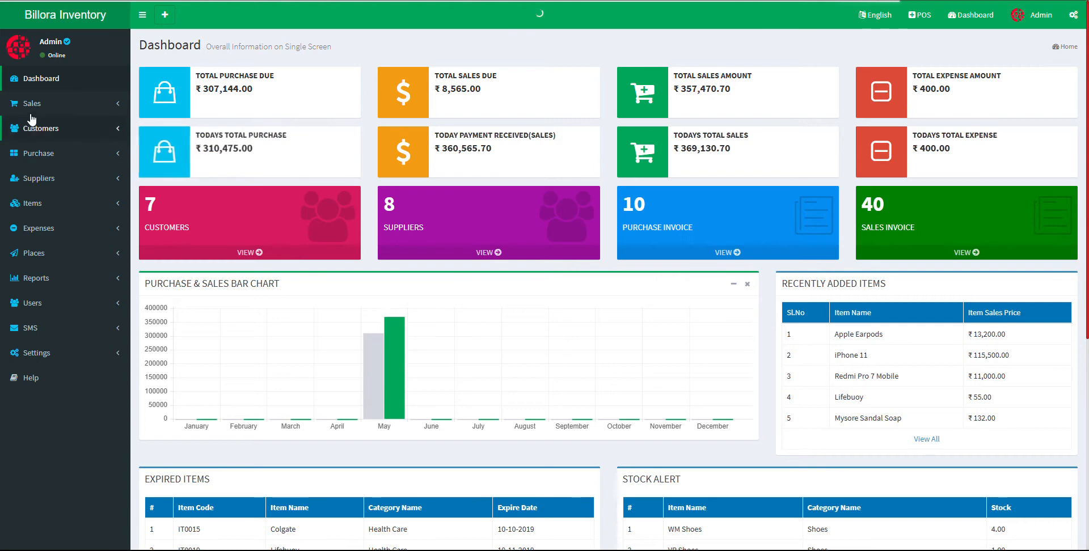
click(31, 103)
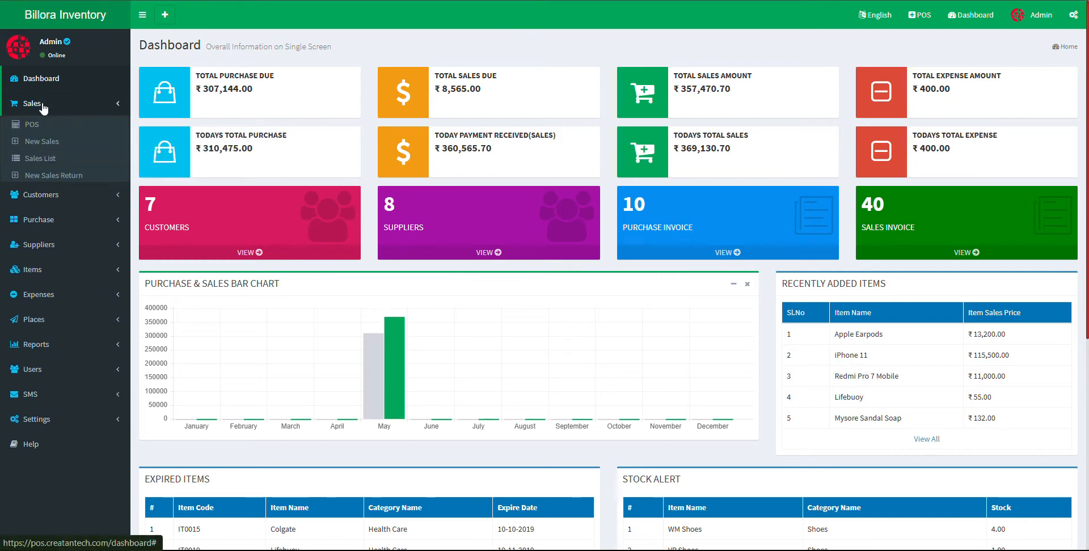
click(45, 160)
scroll(691, 231, down, 2)
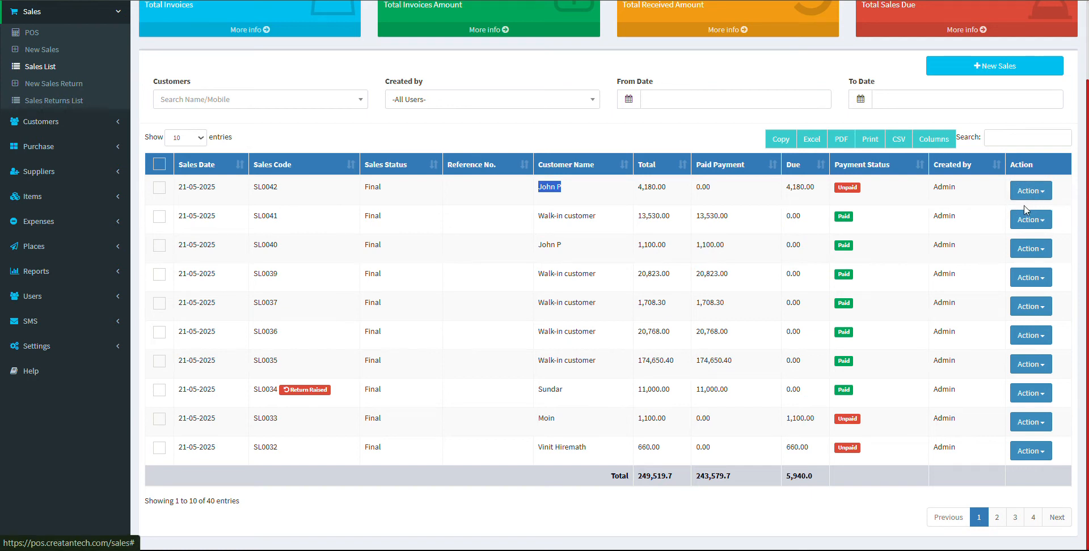
View the details of the newest unpaid sale and examine the seller information on its invoice
click(1047, 197)
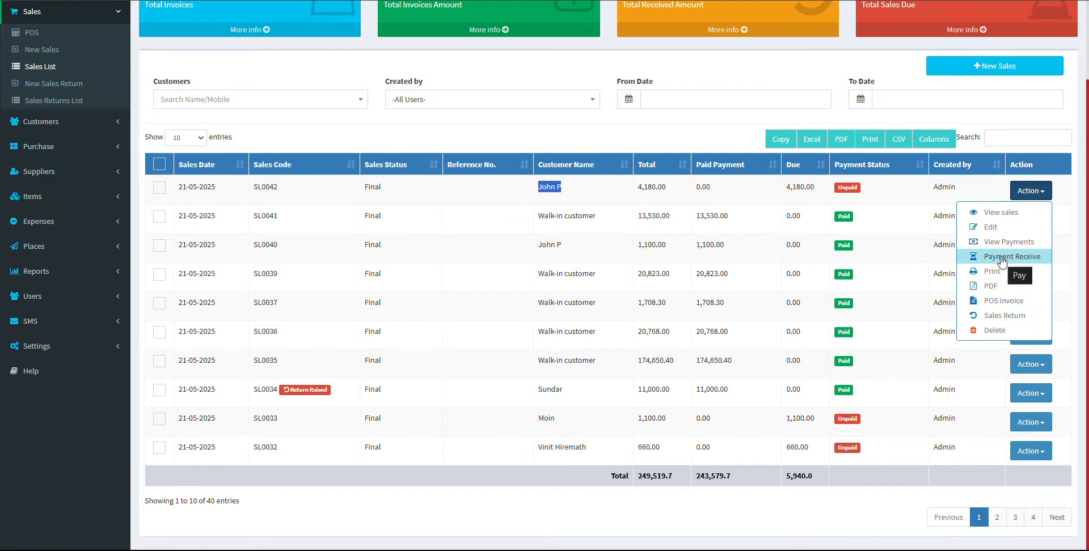
click(999, 215)
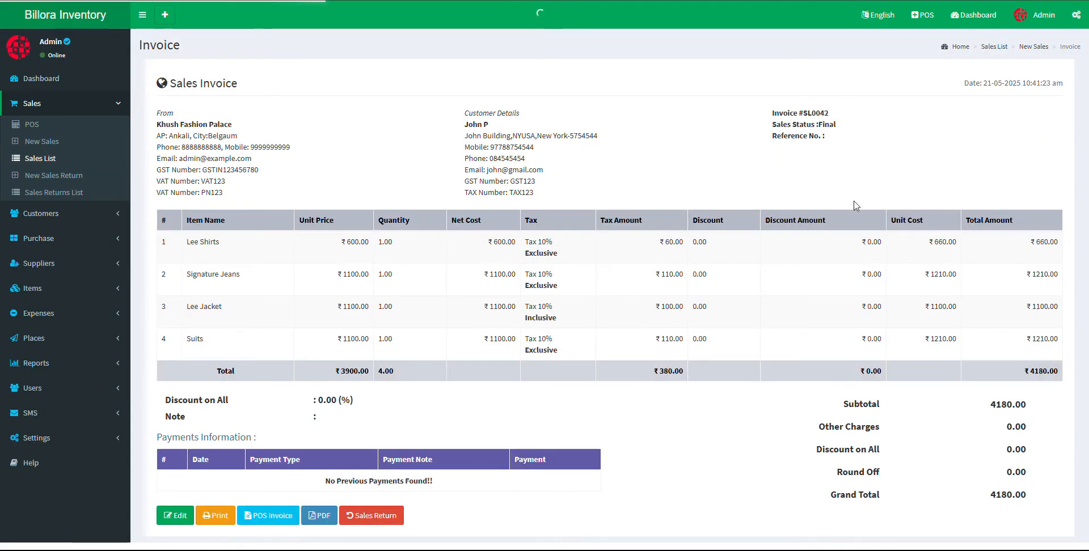
drag(173, 102, 220, 157)
click(322, 177)
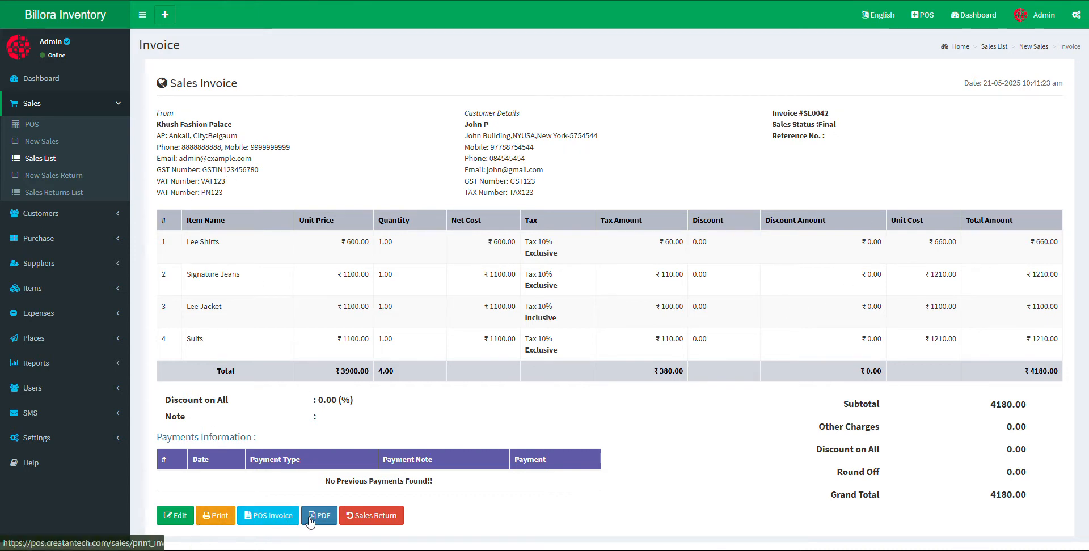
Preview the printable version of the opened sales invoice and cancel printing
click(254, 520)
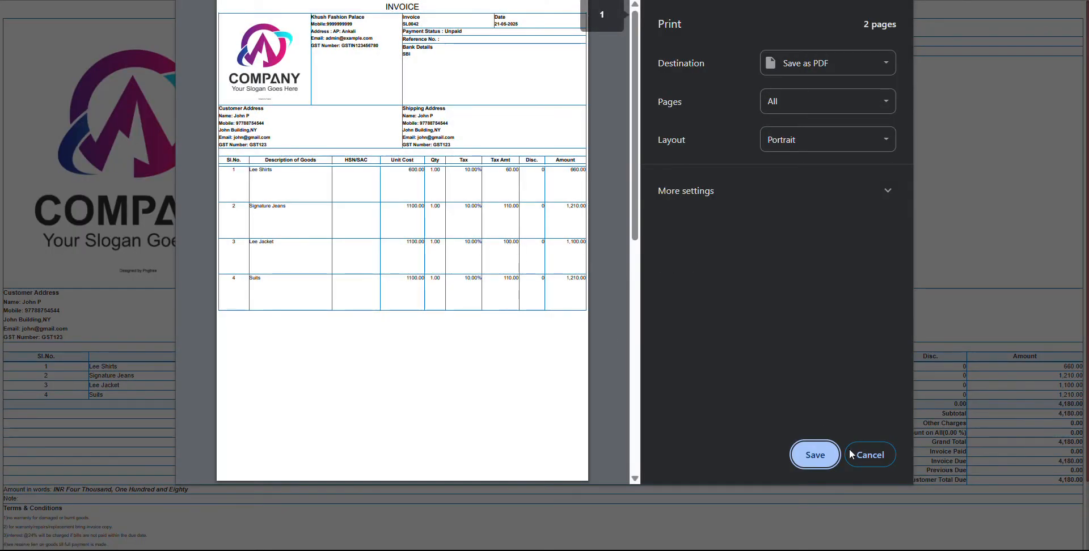
click(884, 460)
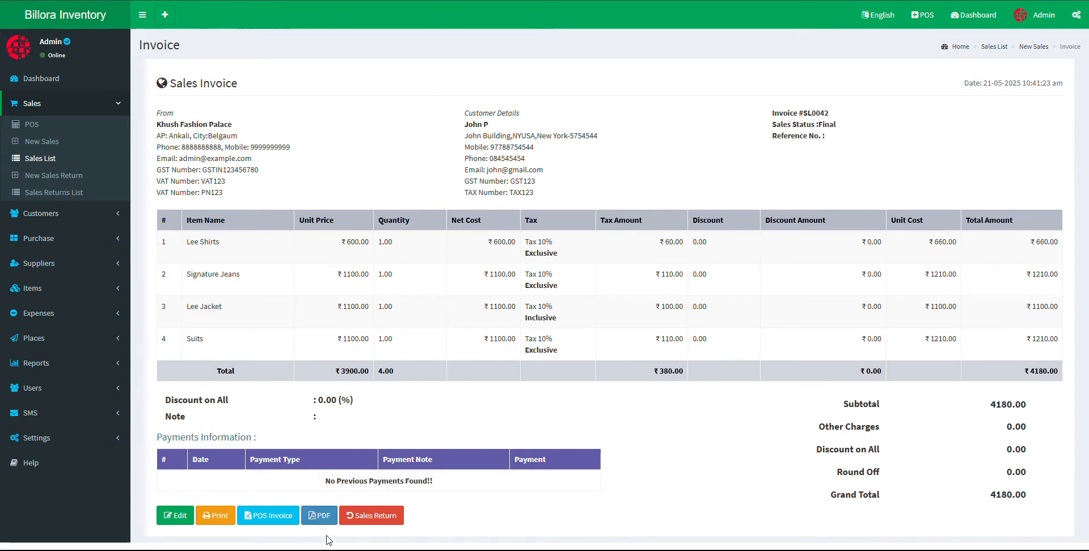
Start a sales return from the opened invoice and examine its items, totals and payment section
click(370, 517)
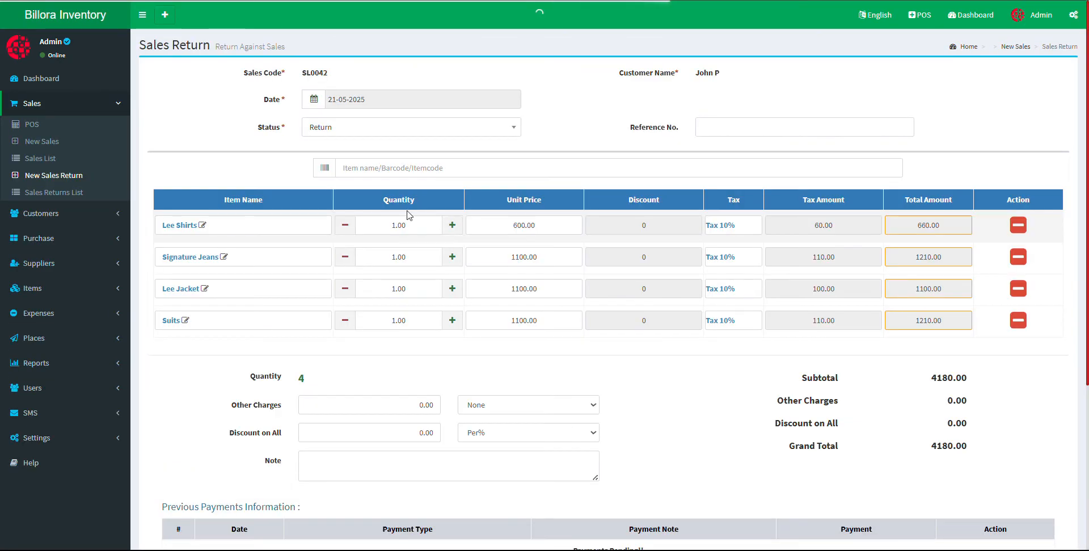
scroll(471, 200, down, 1)
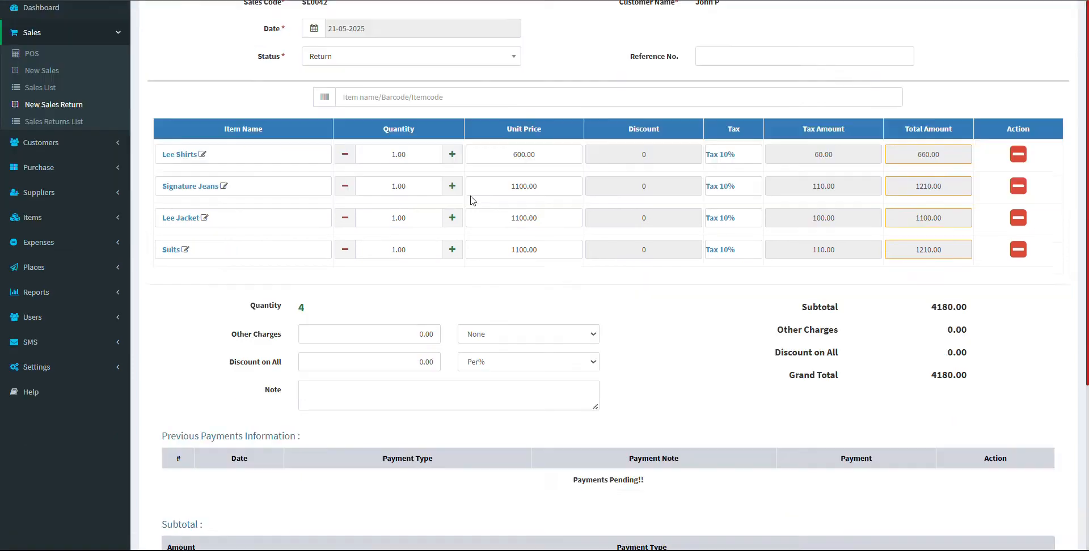
scroll(472, 200, up, 1)
scroll(759, 241, down, 4)
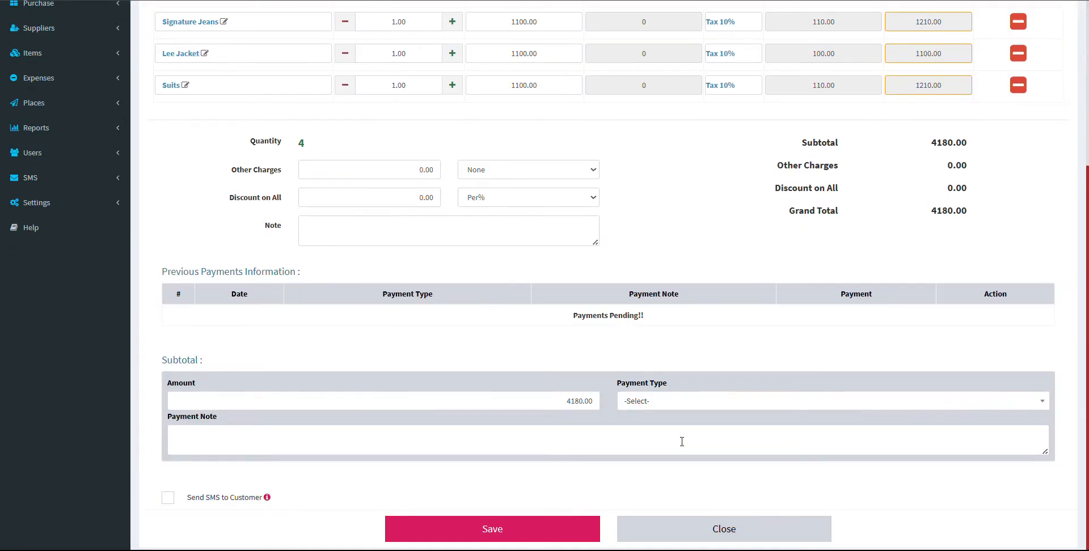
scroll(433, 365, up, 4)
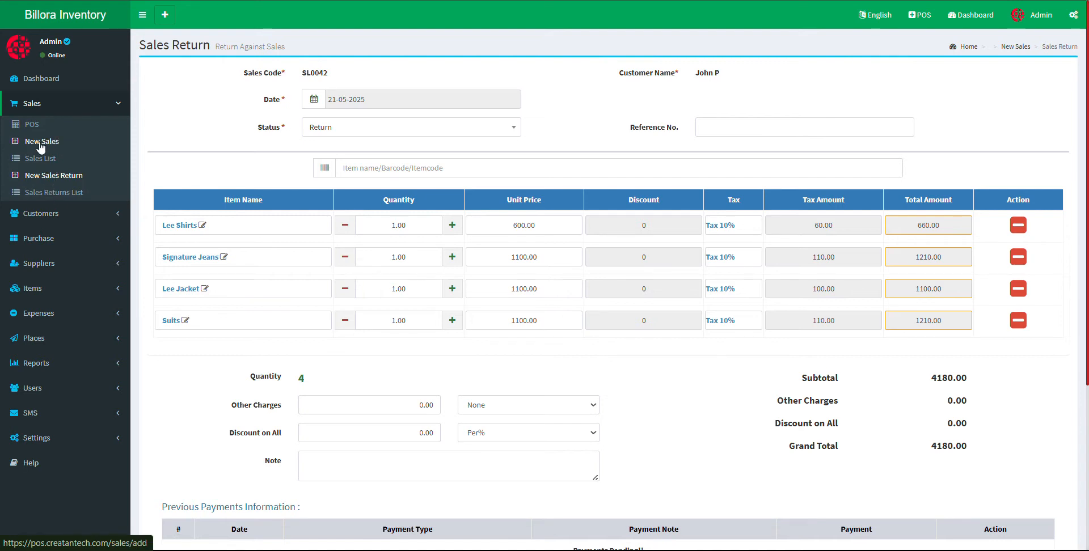
View the Customers List, followed by the Purchase List
click(47, 214)
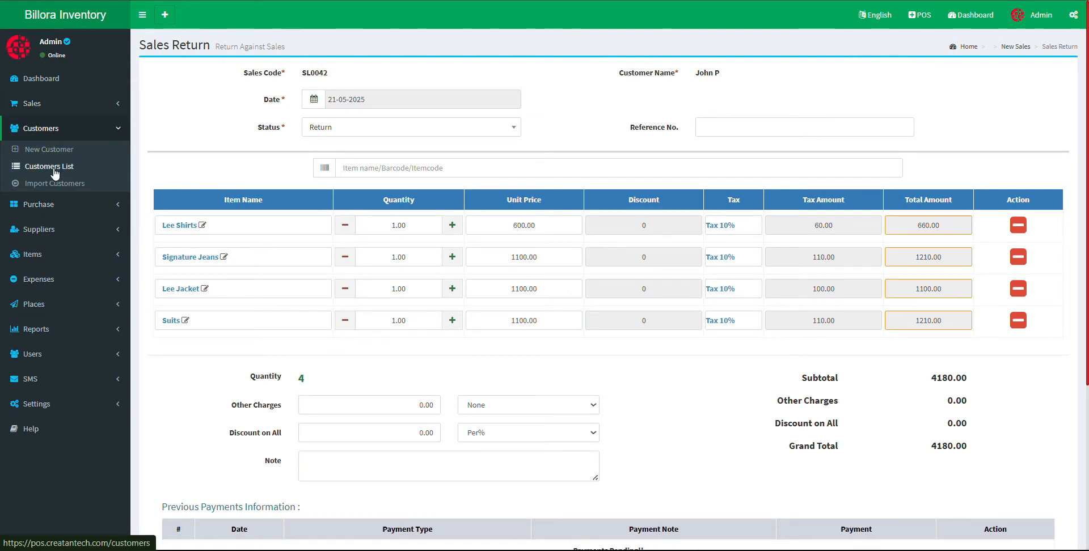
click(53, 168)
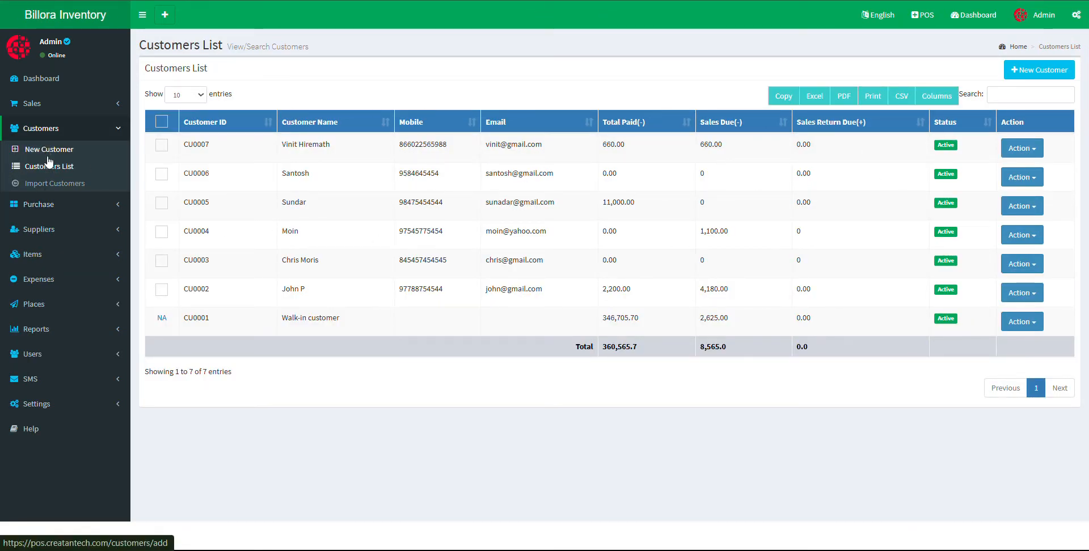
click(59, 204)
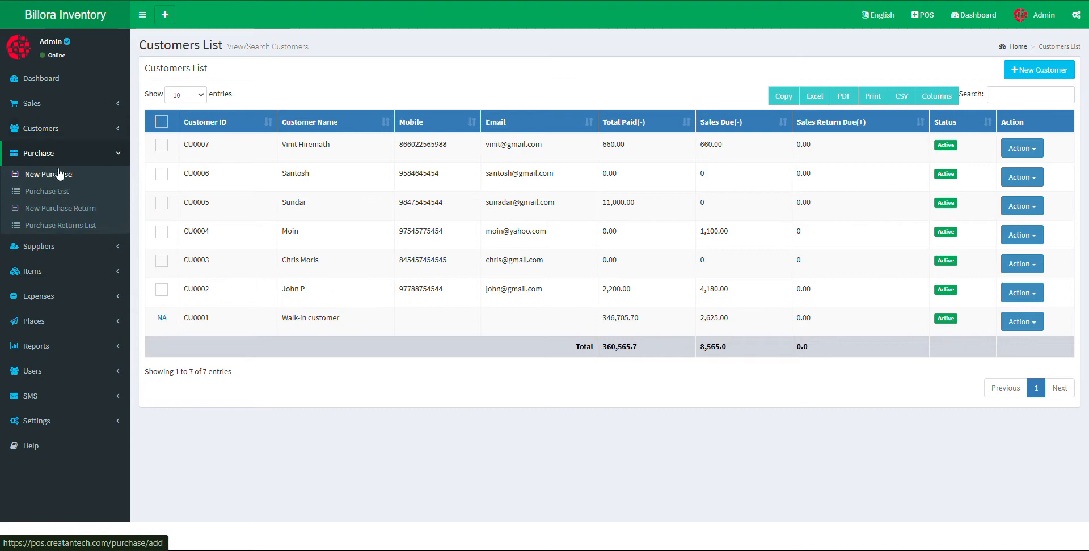
click(57, 191)
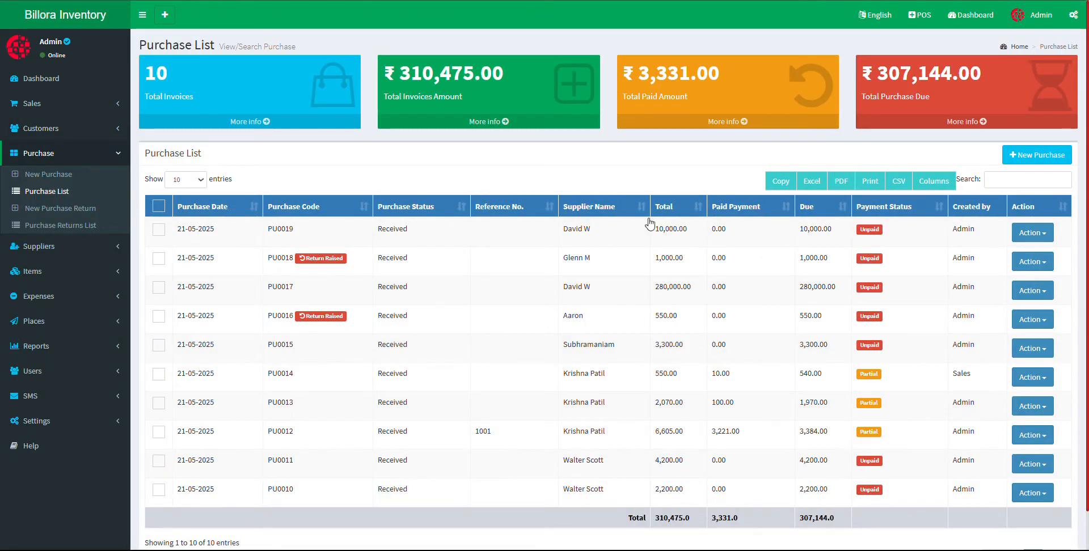
Start a new purchase and select the first supplier offered
click(37, 172)
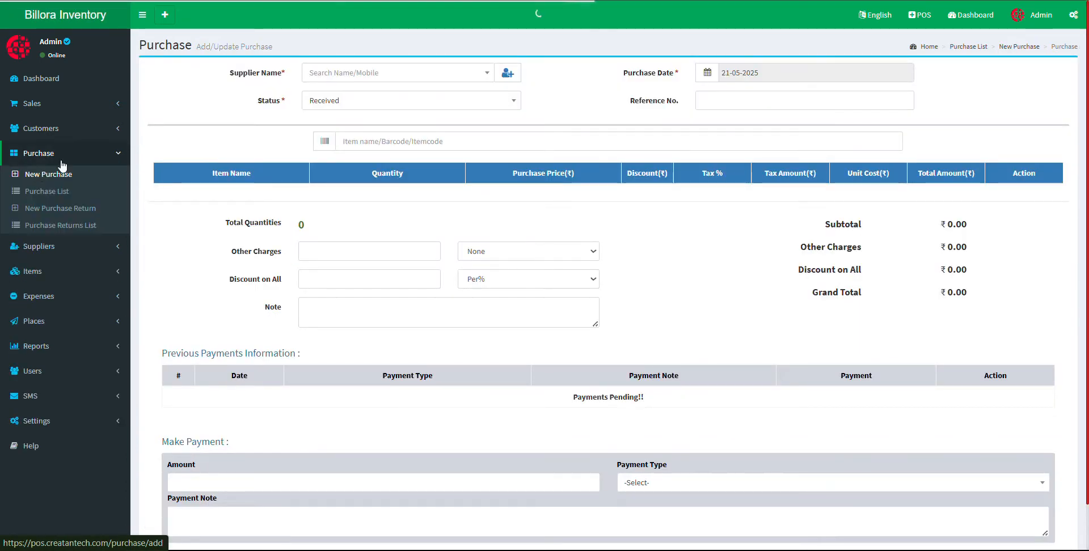
click(347, 74)
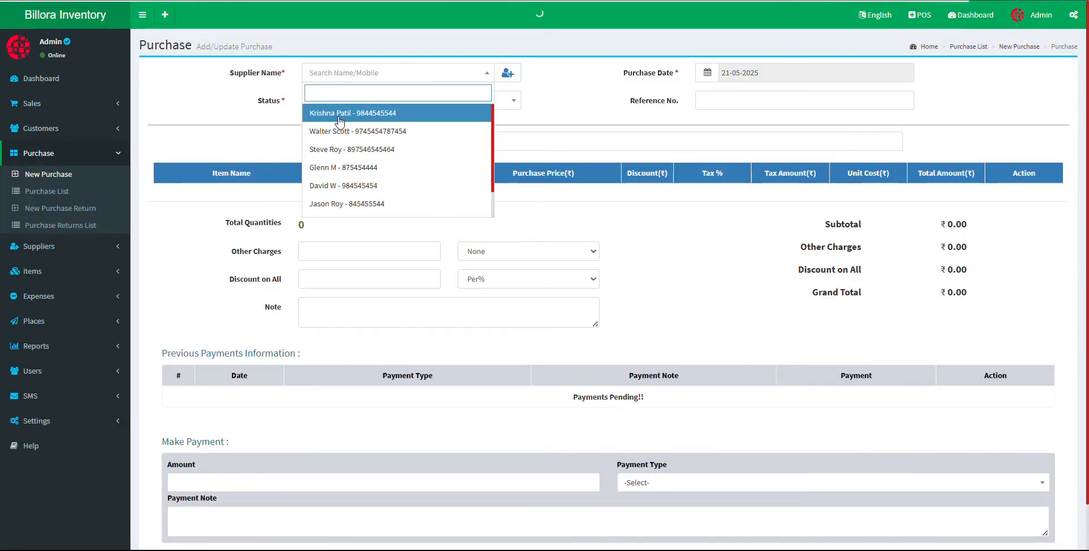
click(343, 114)
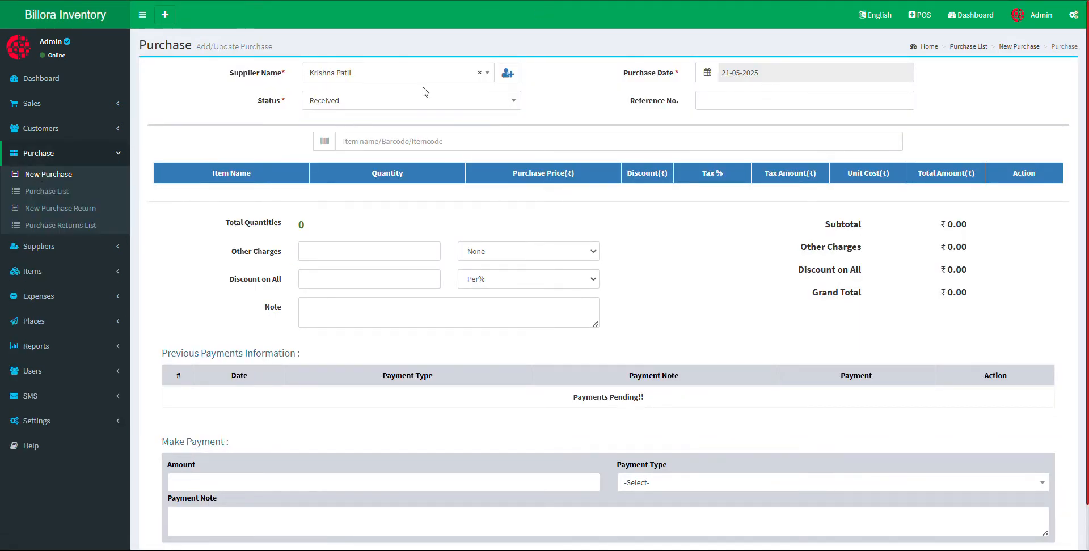
Look through the supplier functions, the purchase status choices and the settings entries while the purchase form stays open
click(80, 248)
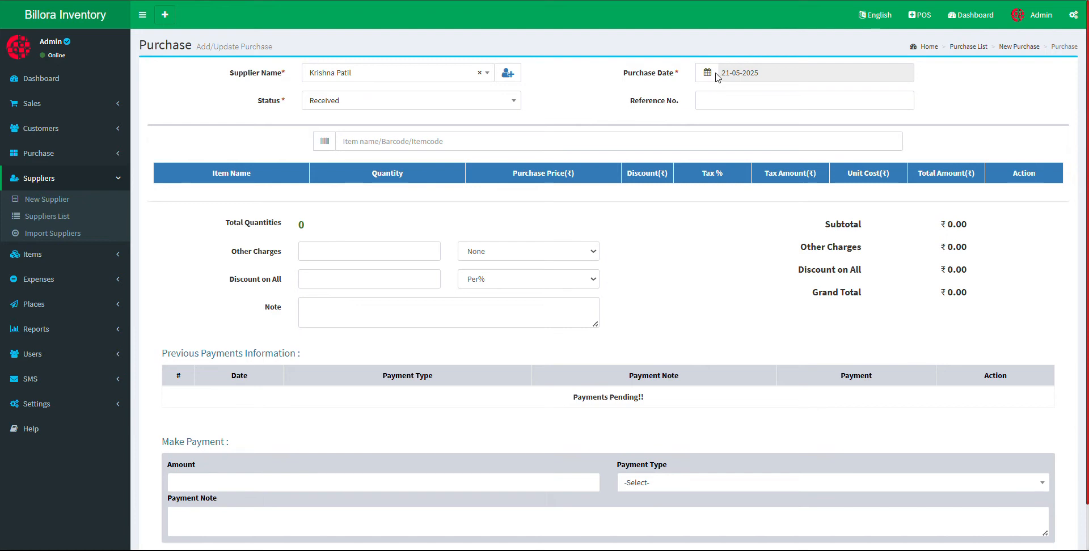
click(320, 105)
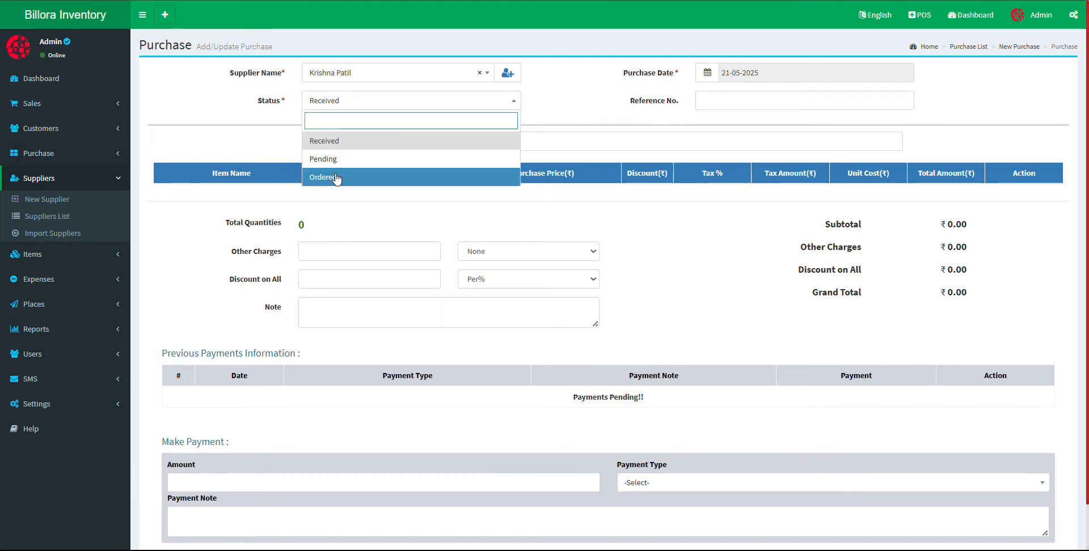
click(92, 404)
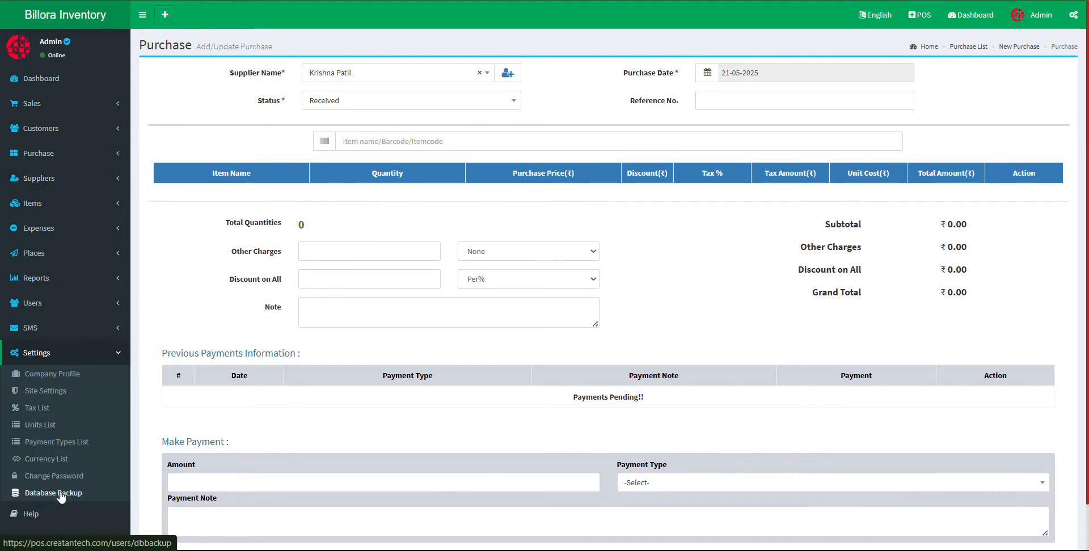
click(739, 103)
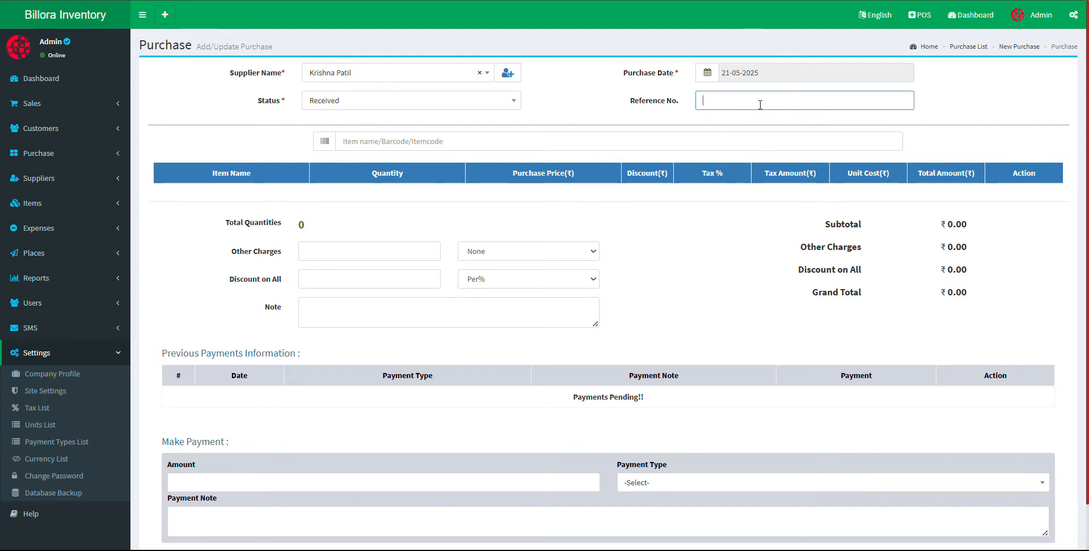
Add Signature Jeans and Suits to the purchase's item list
click(384, 146)
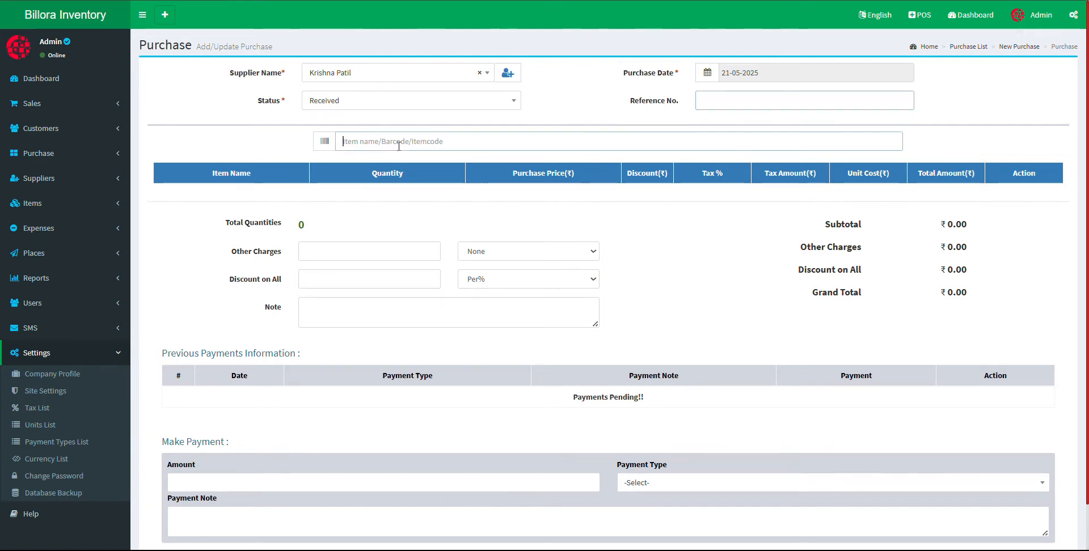
text(a)
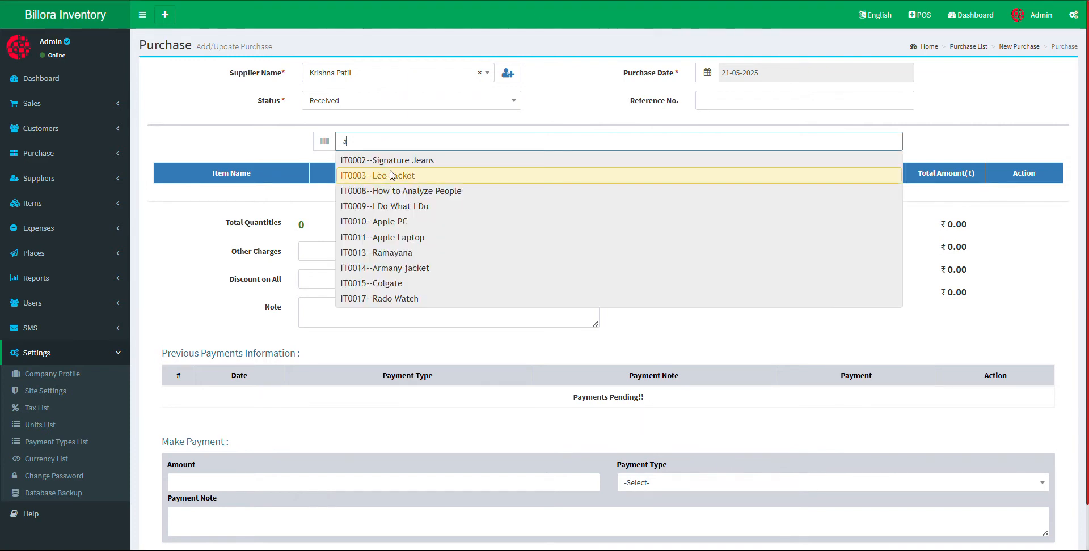
click(397, 188)
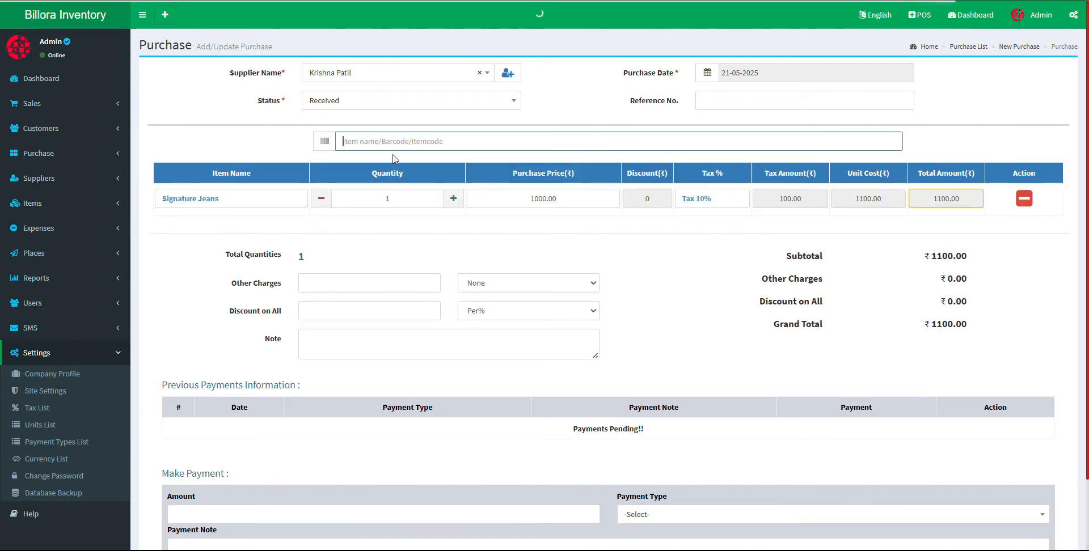
text(s)
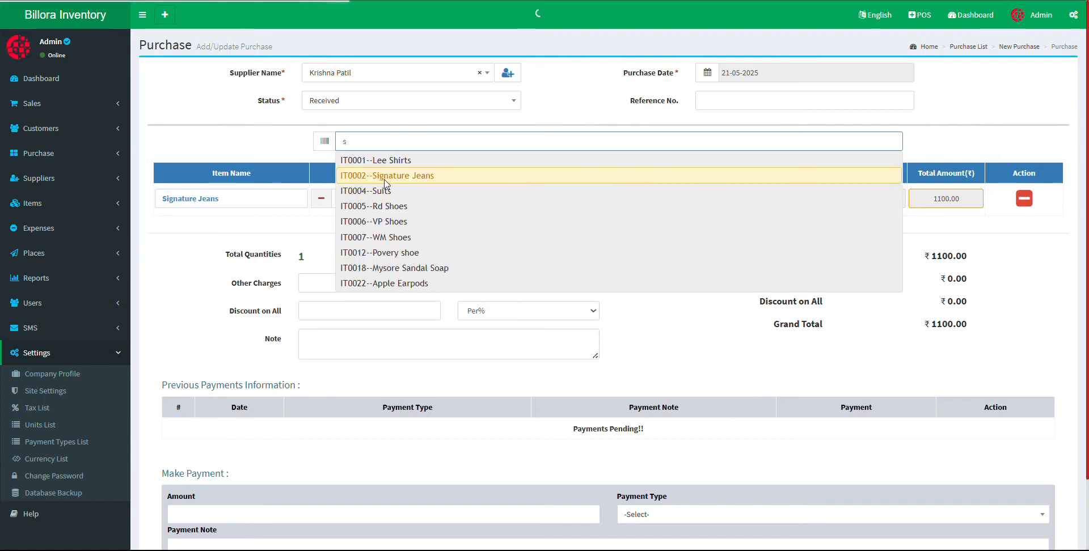
click(376, 192)
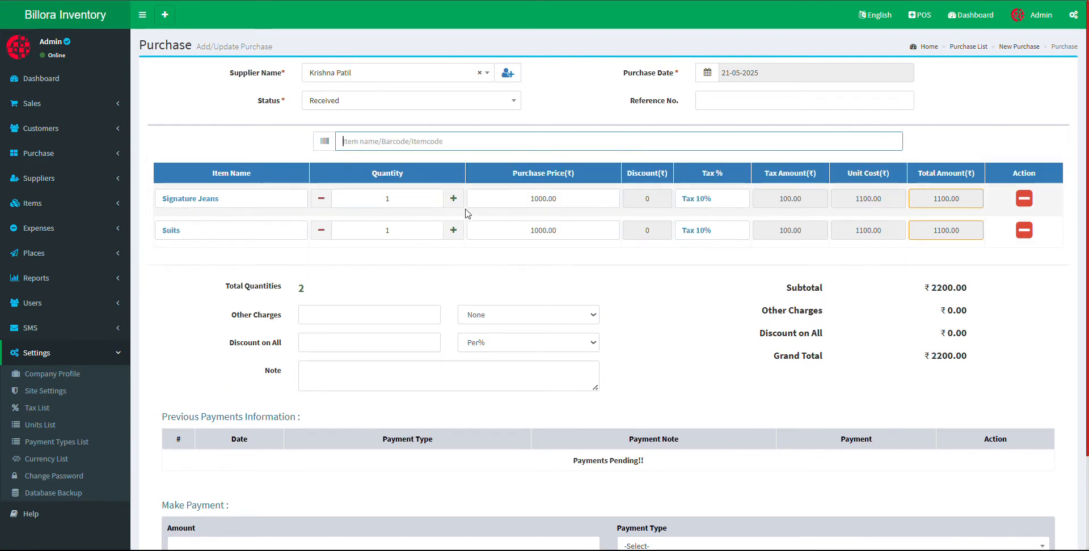
Raise the purchase quantities of Signature Jeans and Suits to 4 each
click(453, 197)
click(453, 197)
click(453, 197)
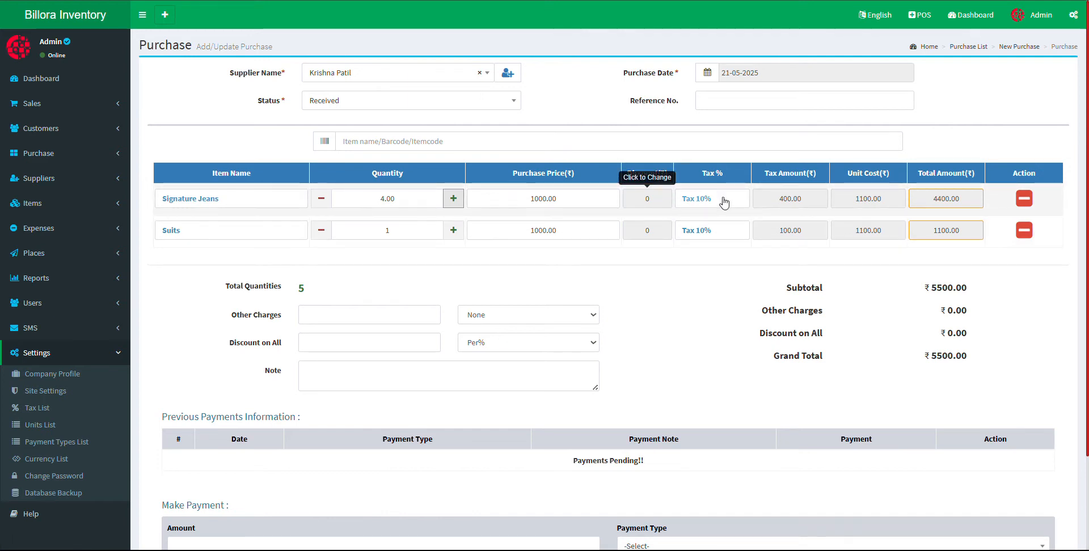
click(453, 230)
click(453, 230)
click(453, 230)
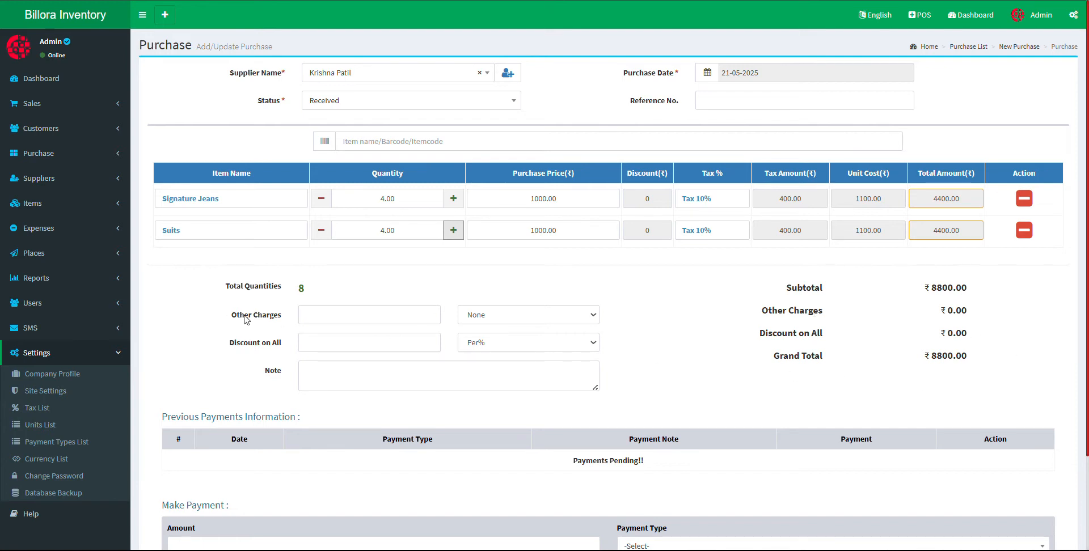
Check the tax choices for other charges, then save the purchase without entering a payment
click(491, 316)
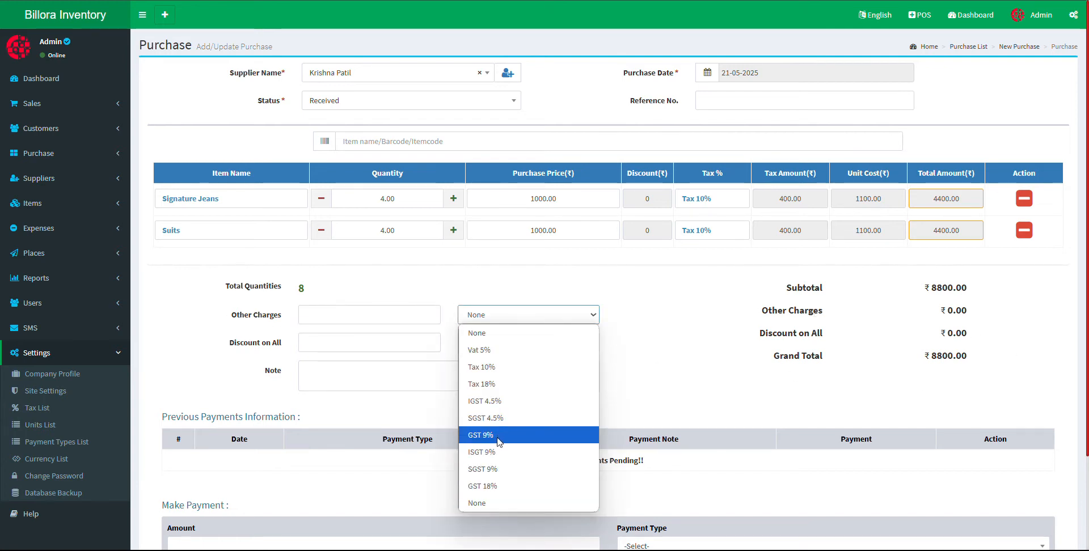
click(713, 348)
scroll(340, 372, down, 2)
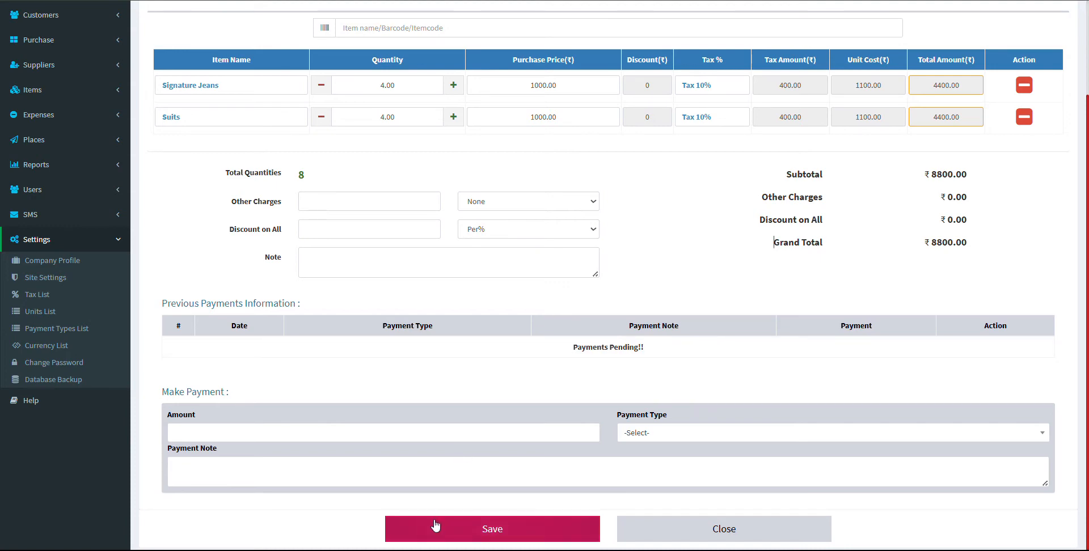
scroll(433, 522, up, 2)
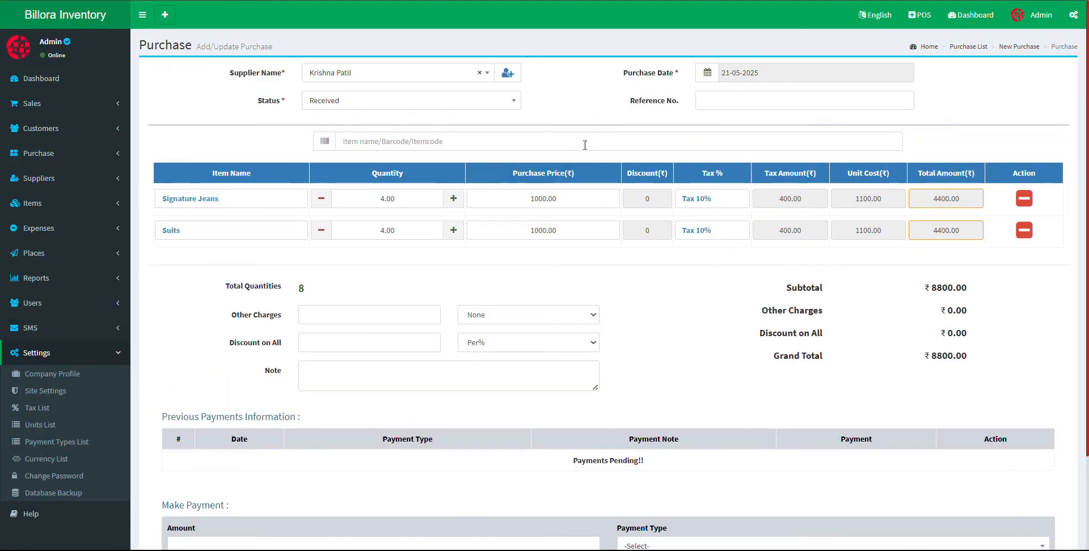
scroll(442, 528, down, 2)
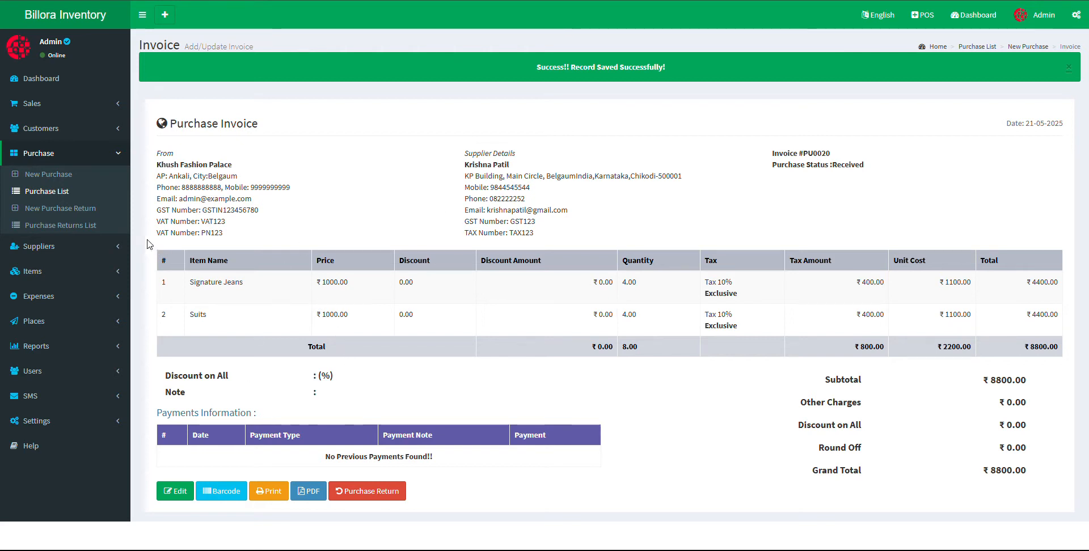
Open the Apple Earpods item for editing from the Items List
click(36, 247)
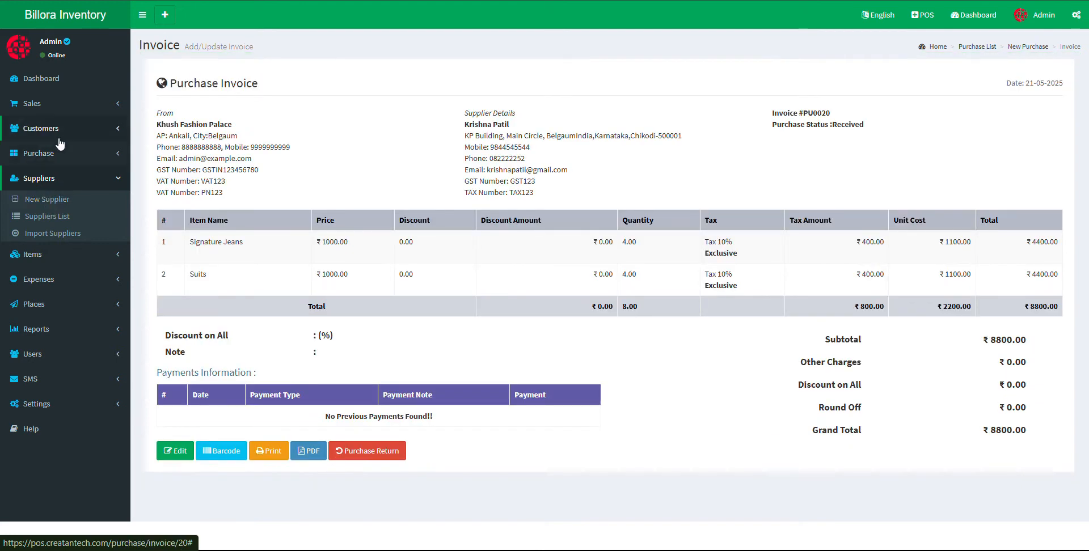
click(33, 254)
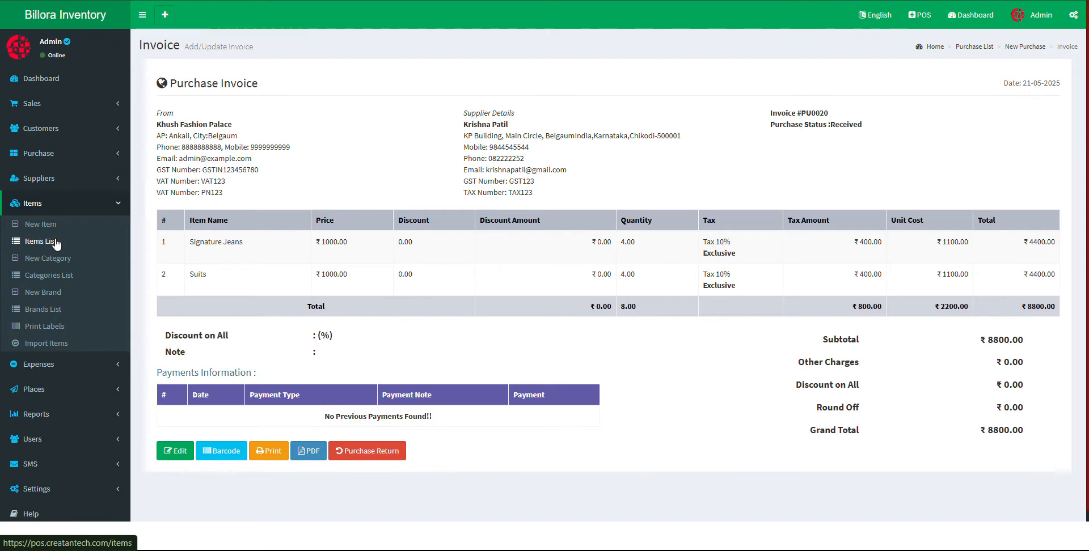
click(56, 244)
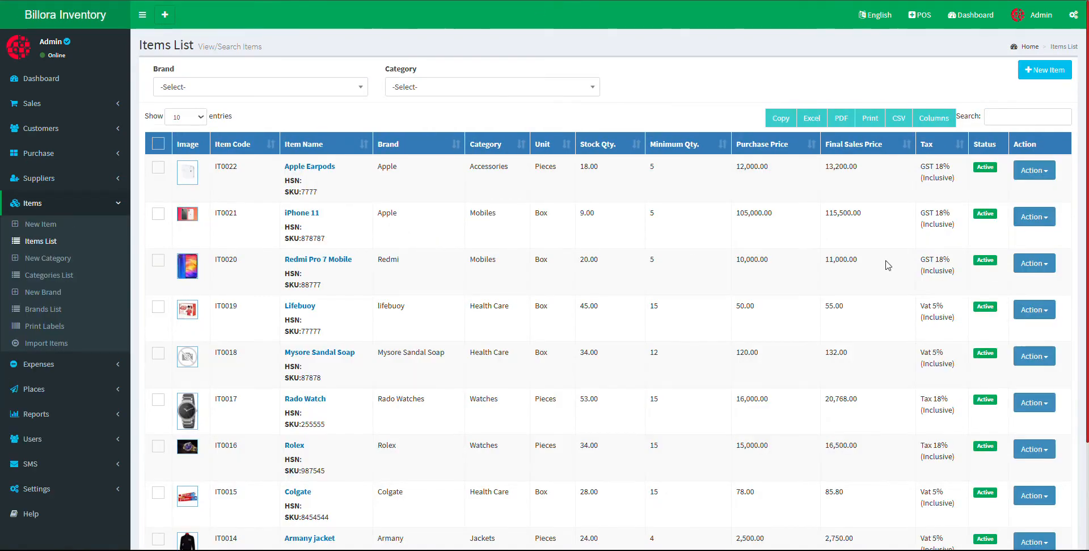
click(1034, 170)
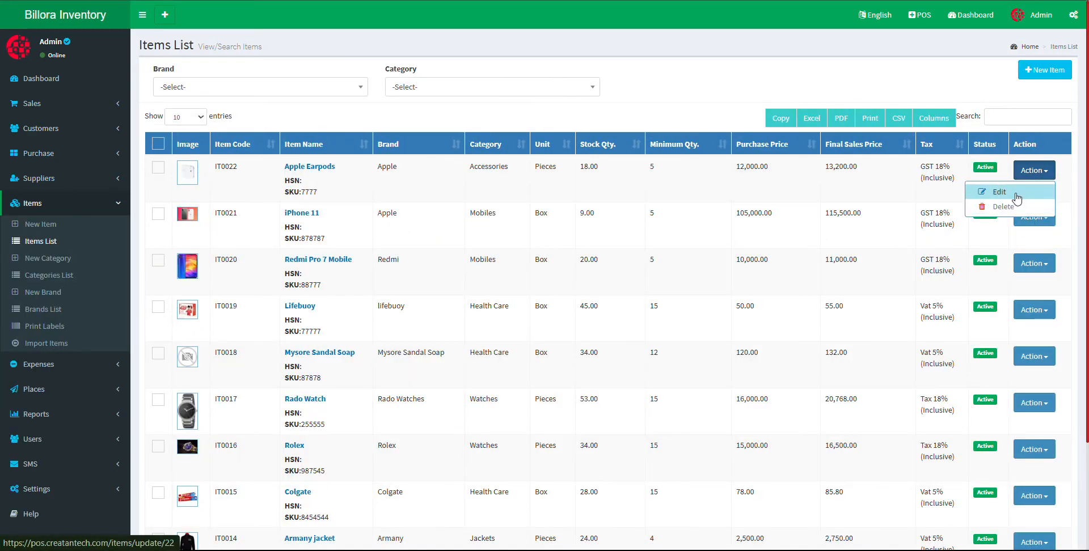
click(978, 192)
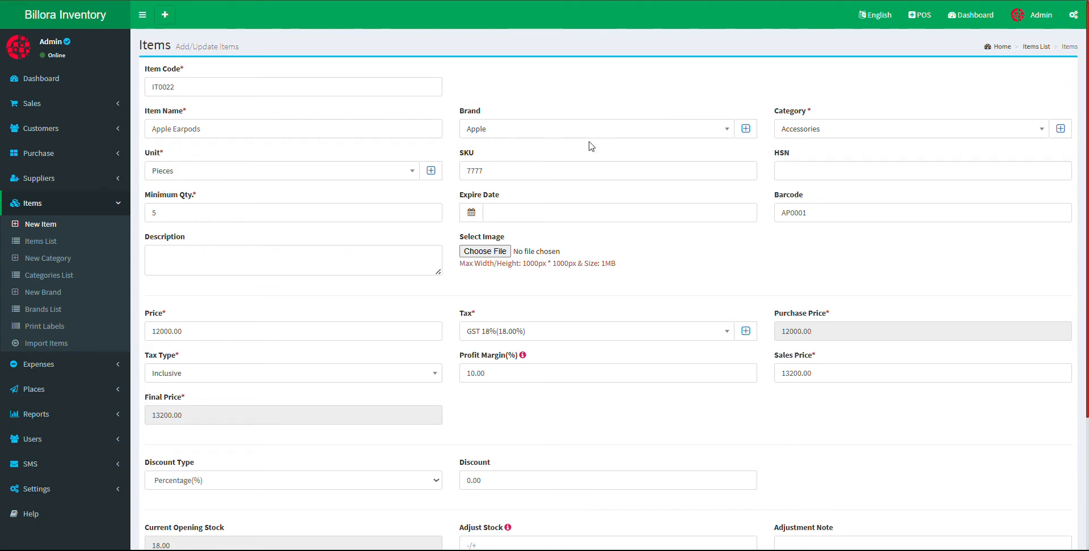
Check the available units for Apple Earpods and set its expire date to 16-05-2025
click(211, 173)
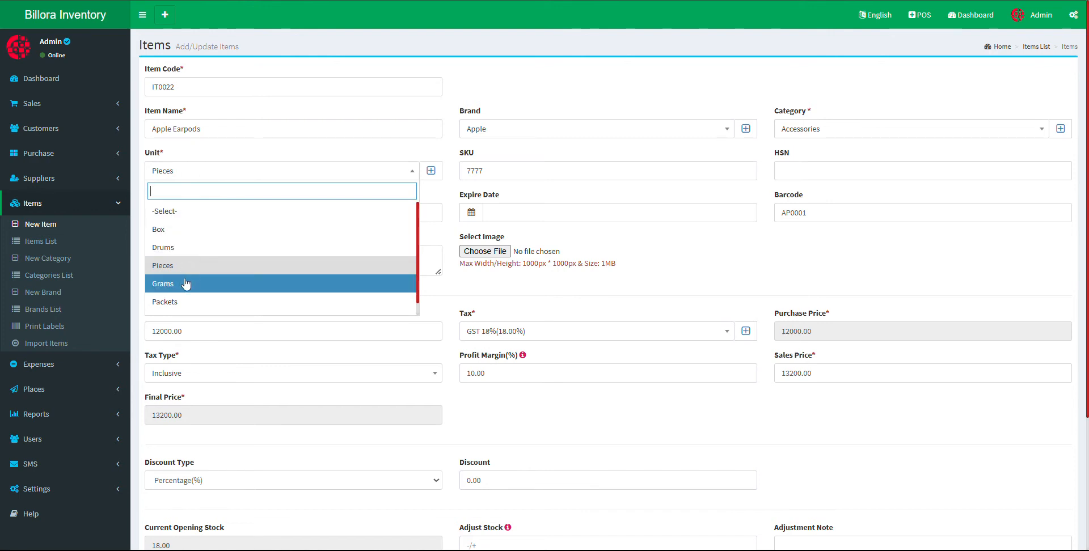
click(443, 195)
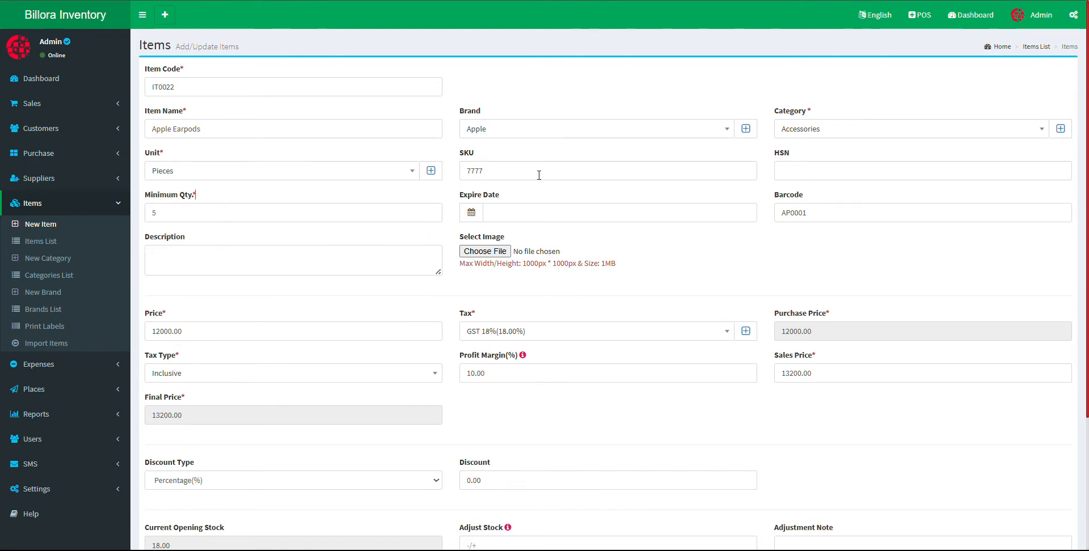
click(507, 215)
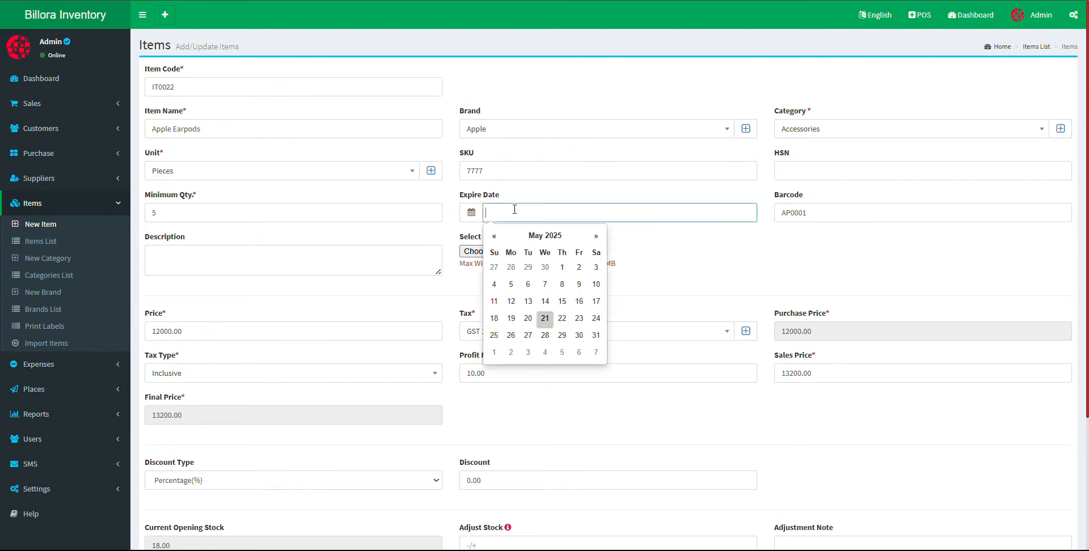
click(577, 297)
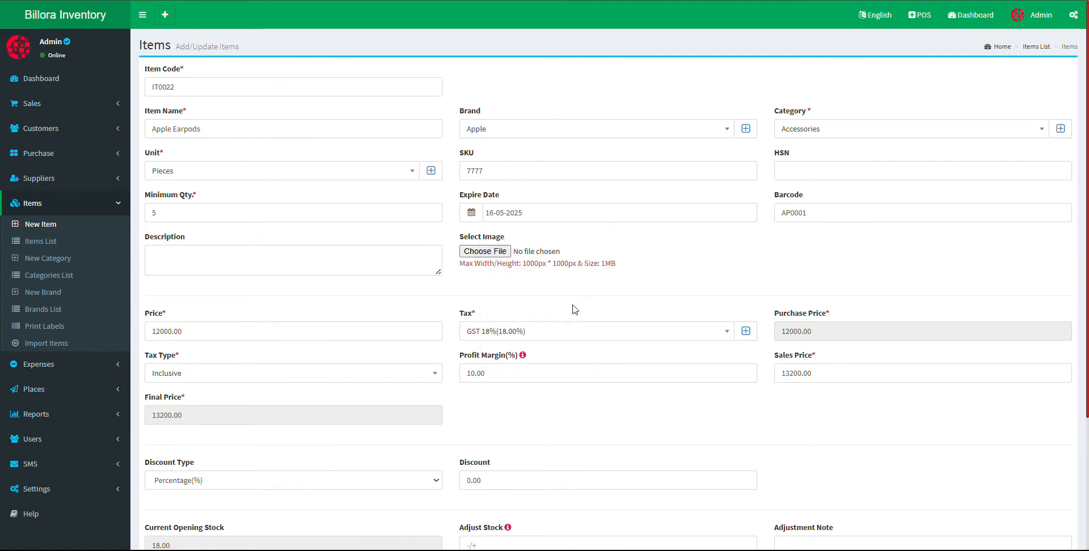
Review the barcode, description, tax type and profit margin fields of the Apple Earpods item
double_click(837, 211)
click(335, 256)
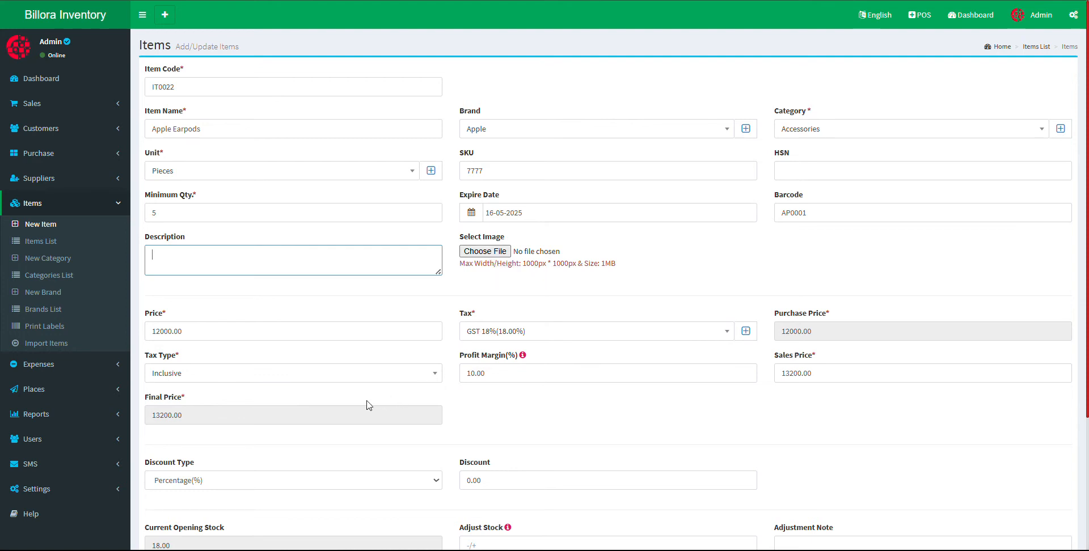
scroll(303, 372, down, 2)
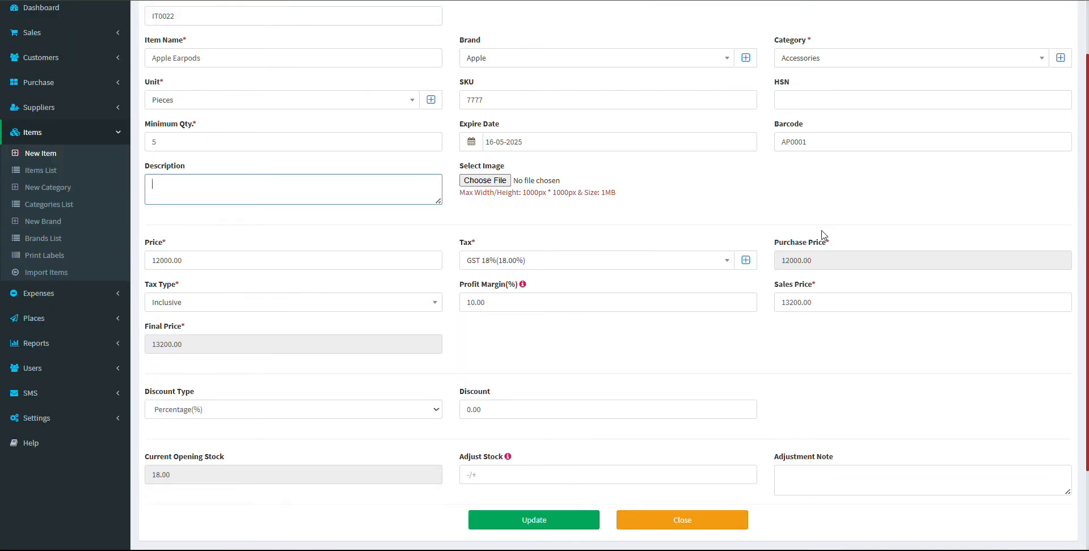
double_click(167, 284)
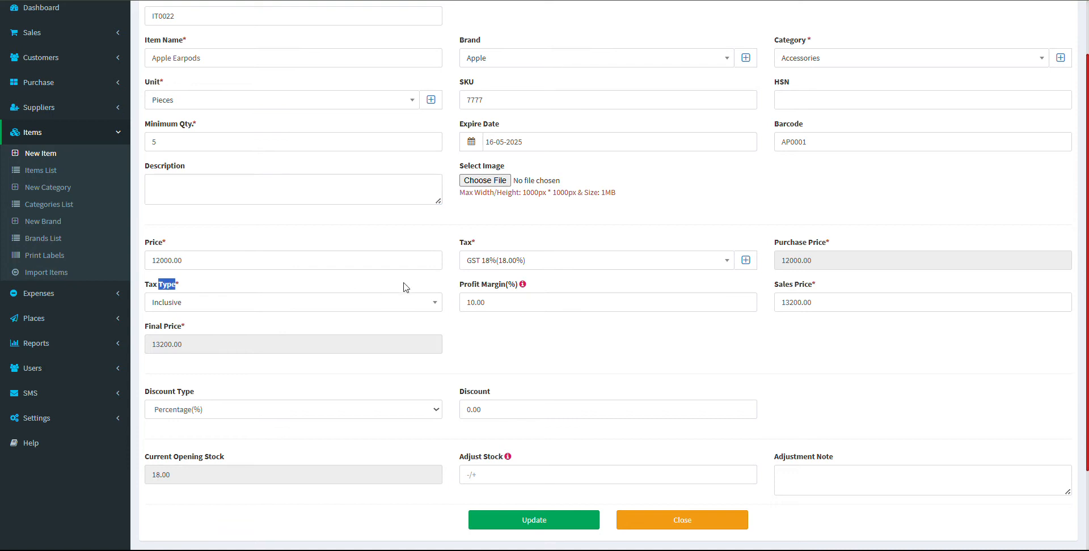
click(501, 302)
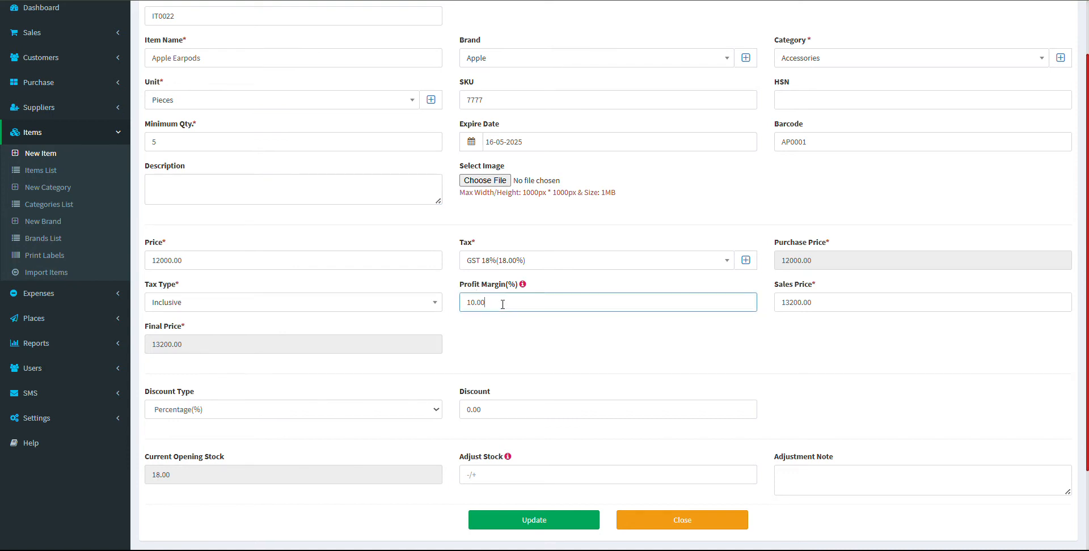
drag(501, 302, 448, 298)
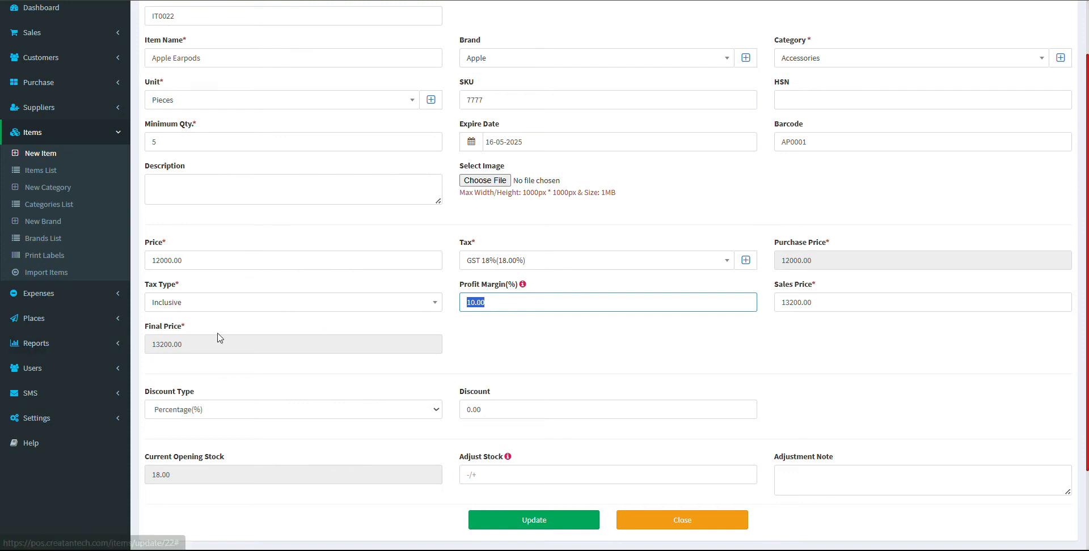
Check the item's final price, the available discount types and the discount field
drag(219, 340, 168, 342)
scroll(312, 369, down, 1)
scroll(311, 369, down, 1)
click(222, 311)
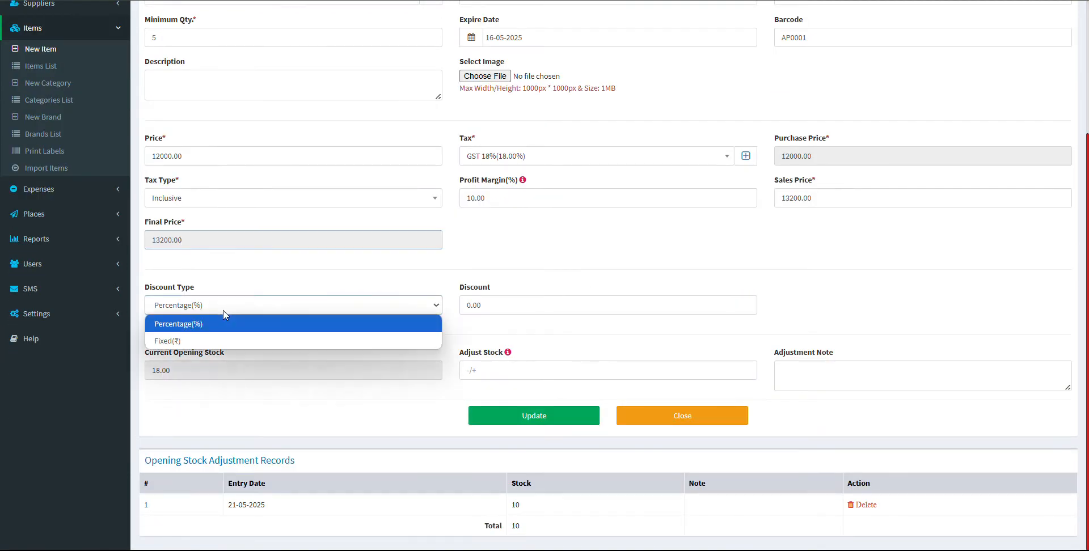
click(223, 311)
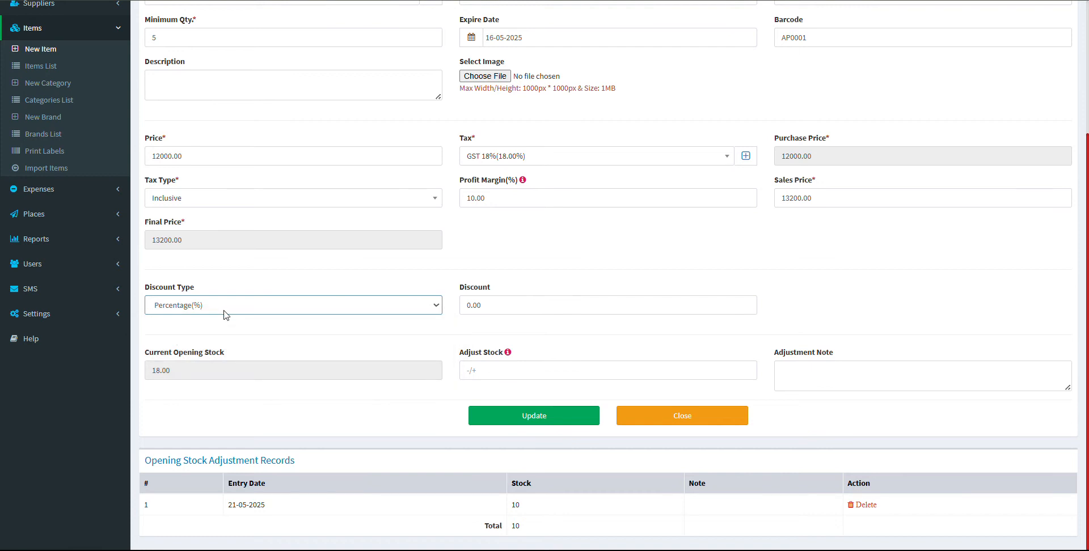
click(518, 288)
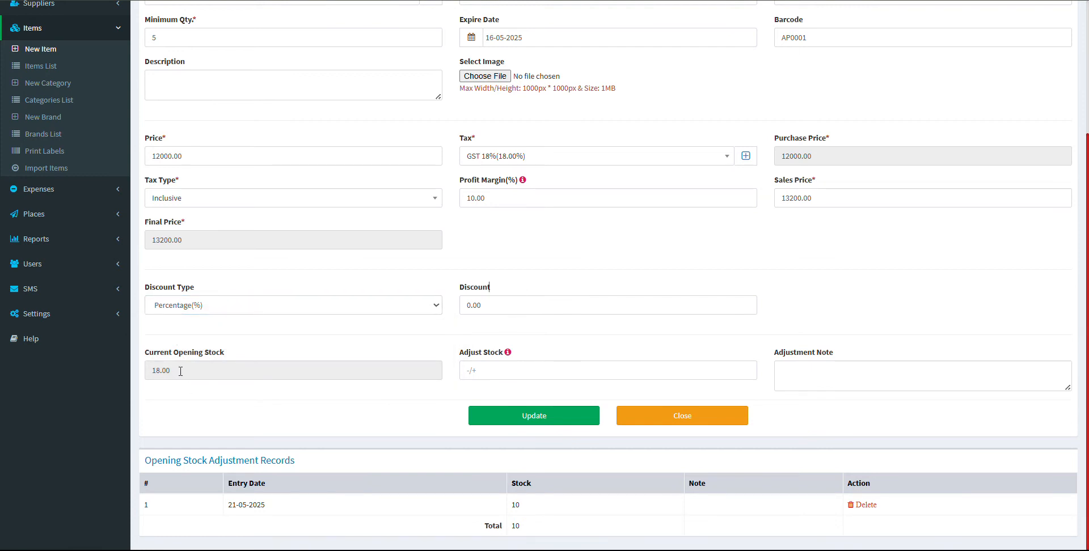
Examine the current opening stock, the help text for adjusting stock and the adjustment note field of Apple Earpods
drag(180, 371, 138, 380)
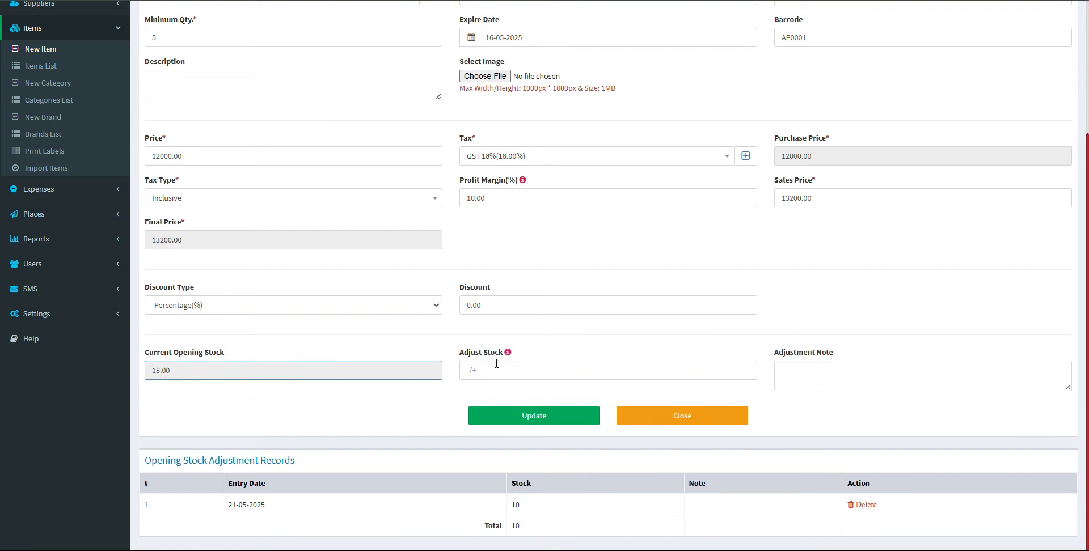
click(469, 371)
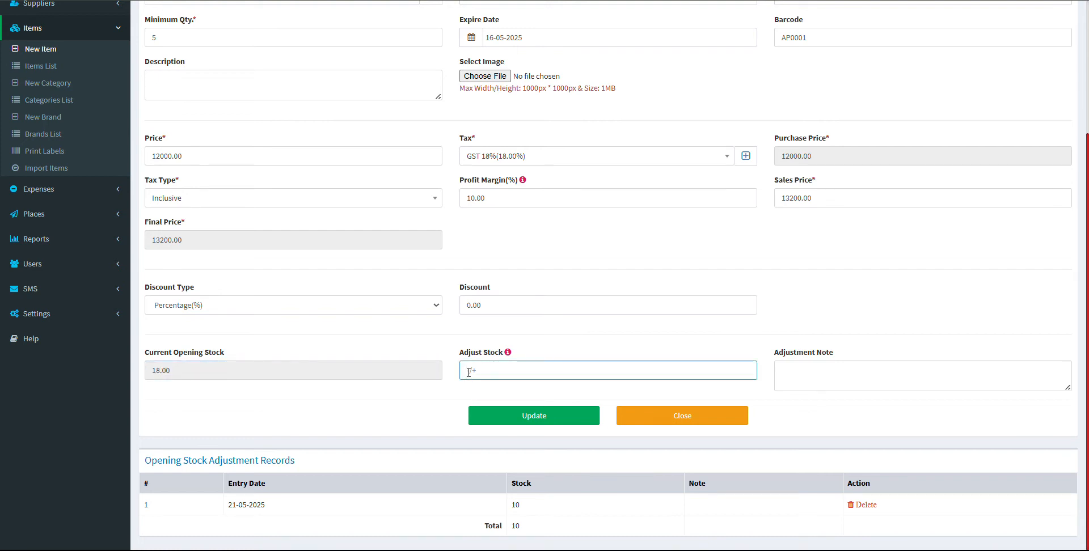
drag(183, 370, 148, 372)
scroll(328, 400, up, 3)
scroll(283, 397, down, 3)
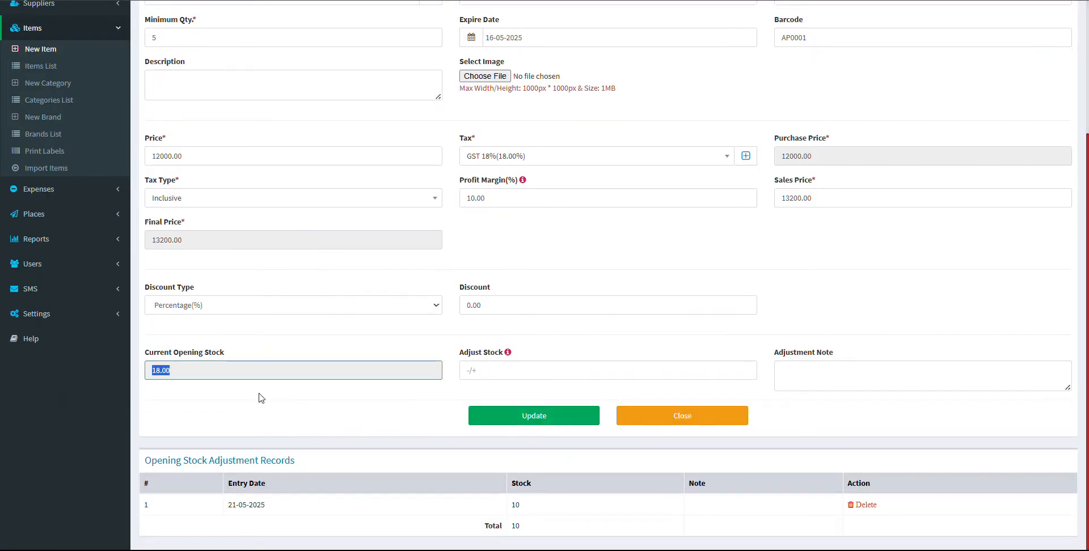
click(491, 373)
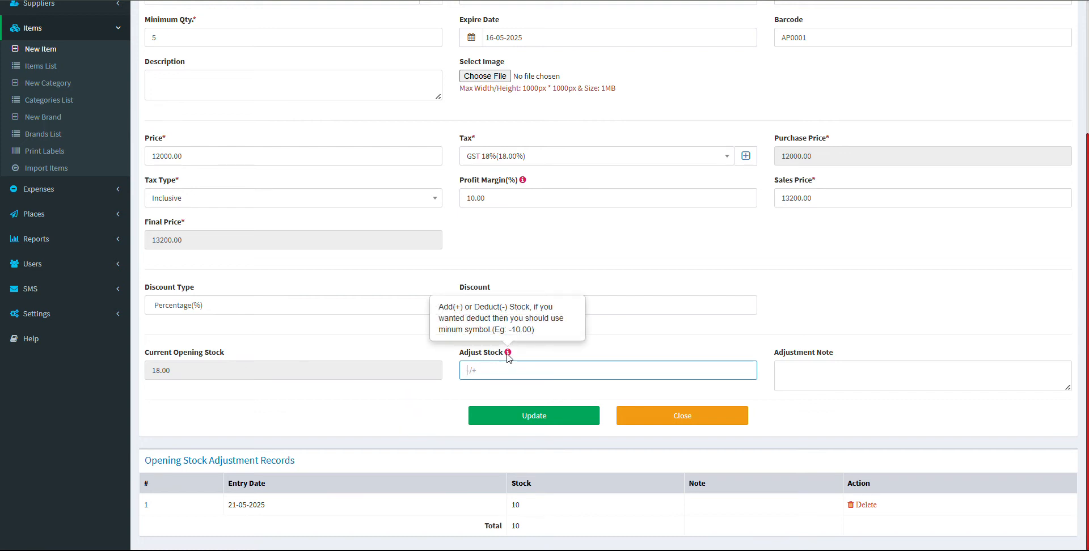
mouse_move(510, 351)
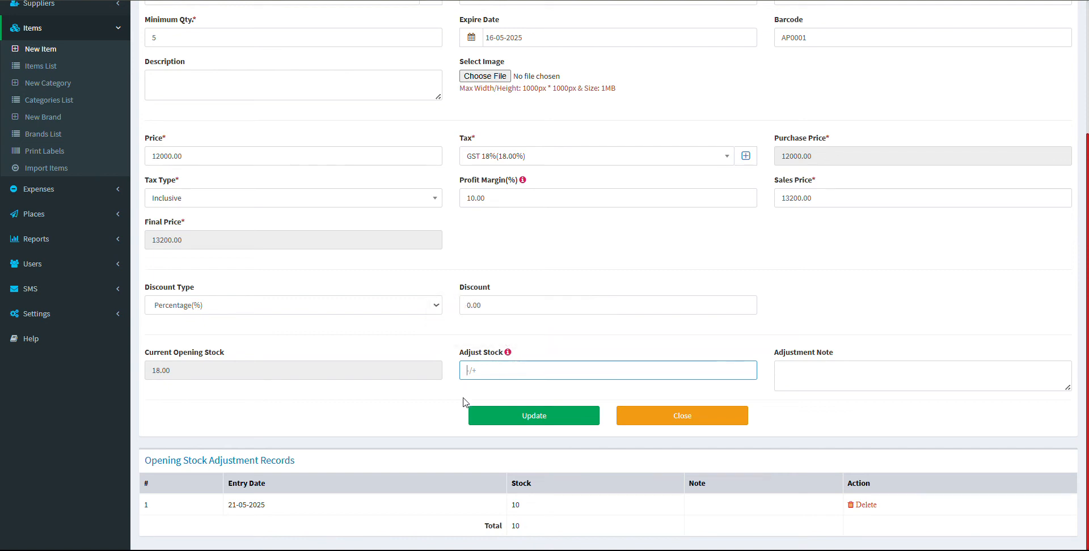
click(849, 363)
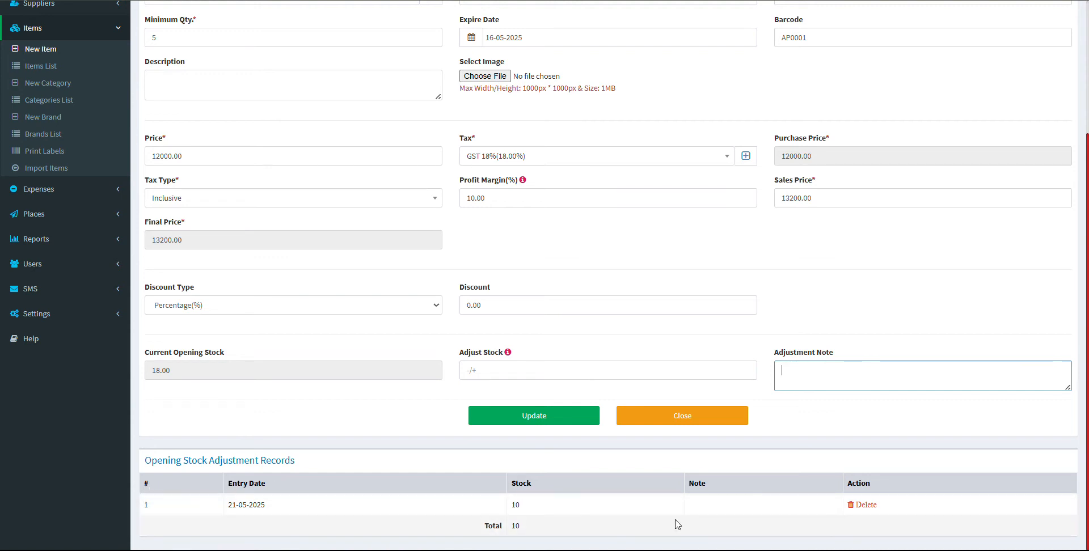
scroll(447, 448, up, 3)
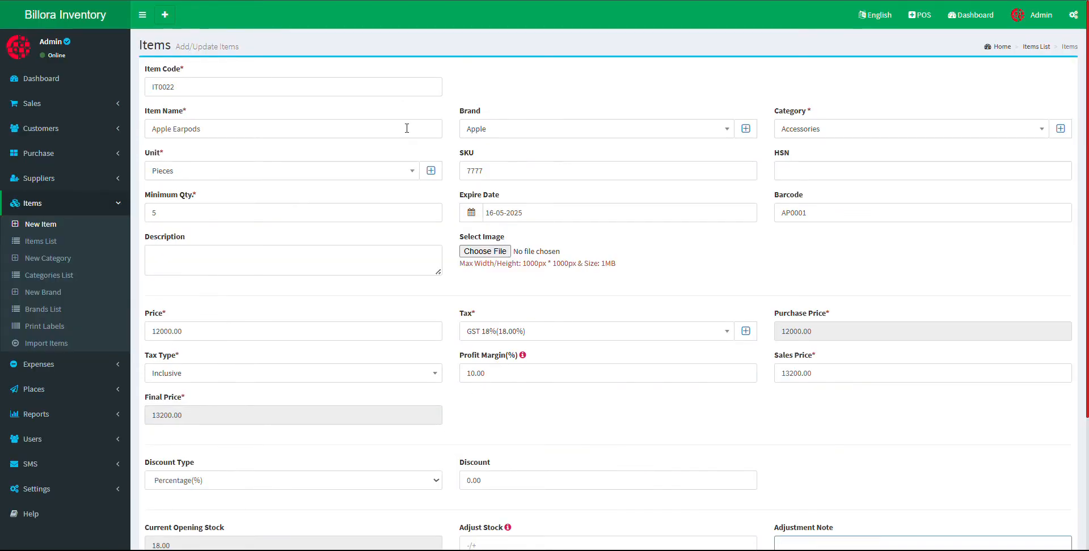
scroll(297, 229, down, 3)
scroll(330, 338, up, 3)
scroll(390, 164, down, 3)
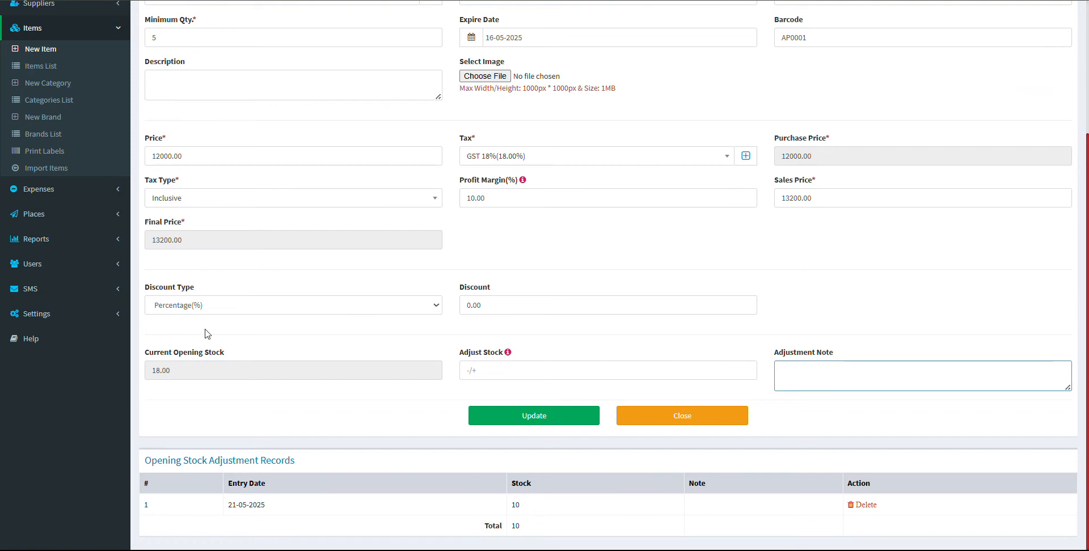
Adjust the Apple Earpods stock by +2 with the note "Additional purchase", save the item and check its listed stock quantity
drag(182, 377, 149, 372)
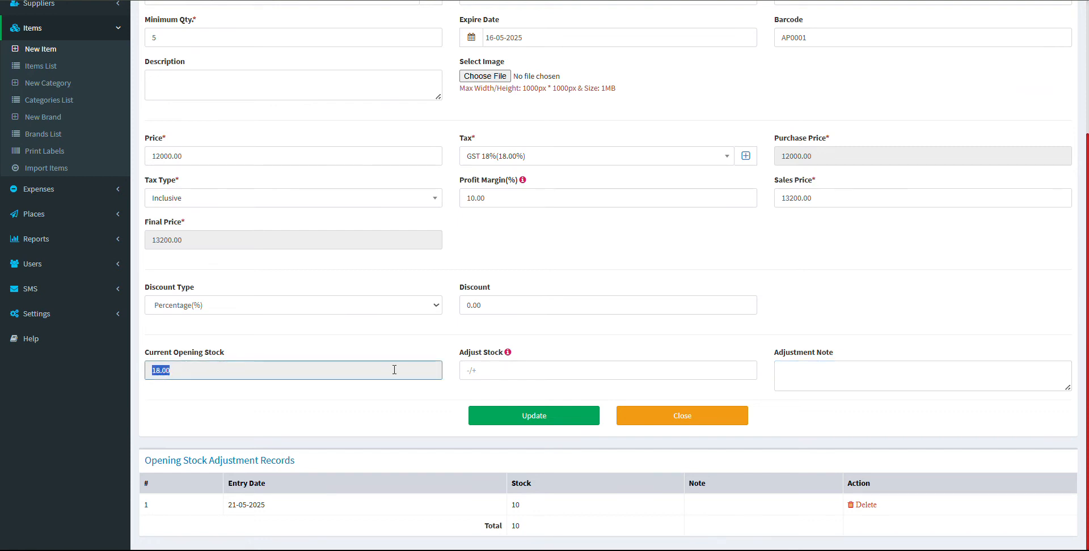
click(552, 372)
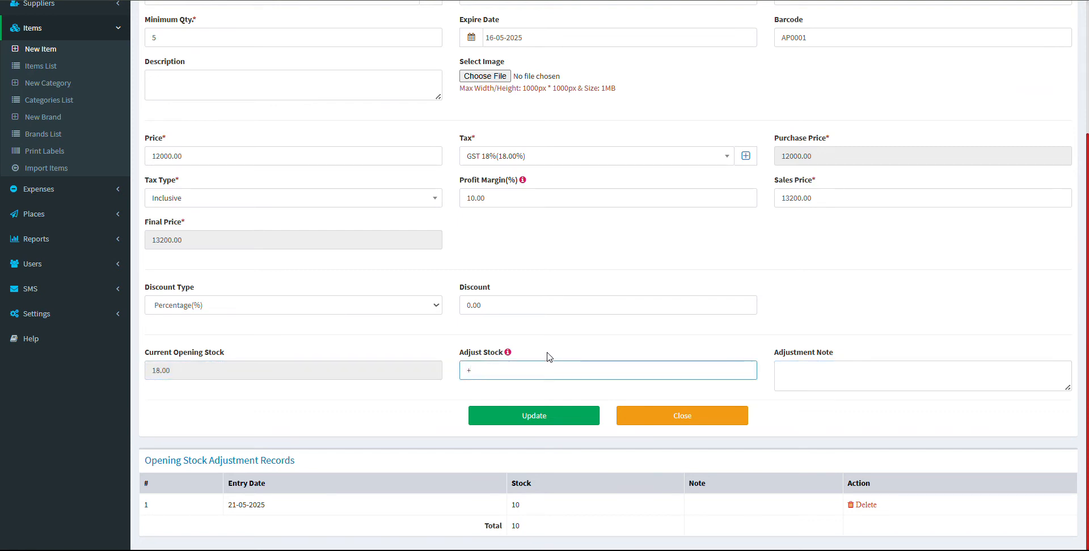
text(+2)
click(834, 373)
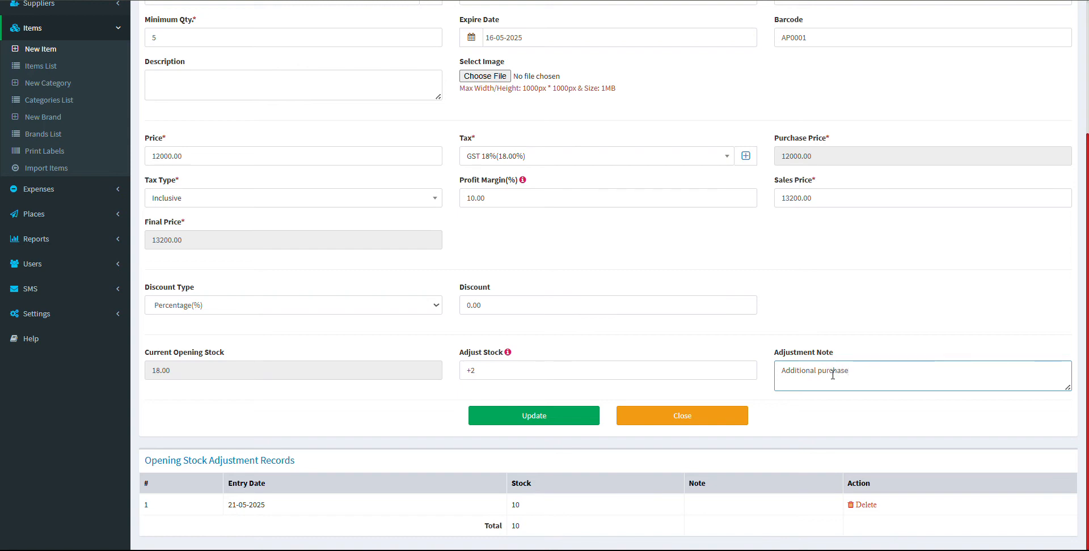
click(533, 415)
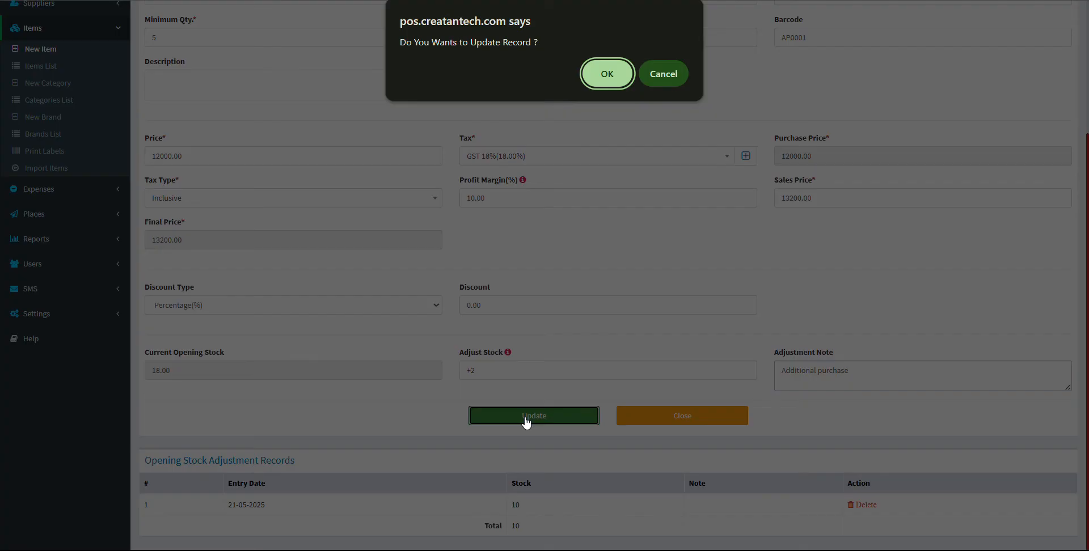
click(606, 73)
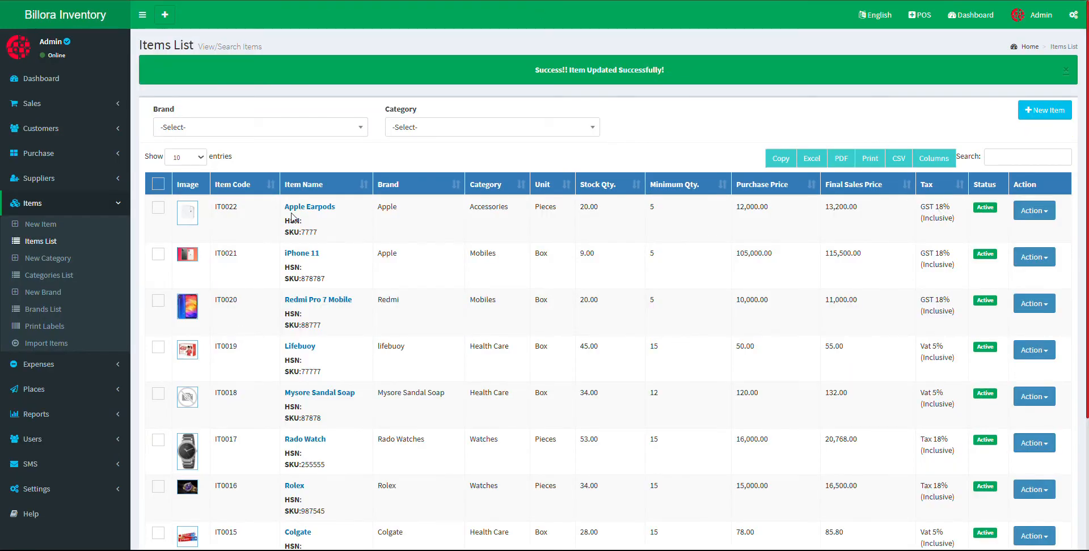
double_click(596, 207)
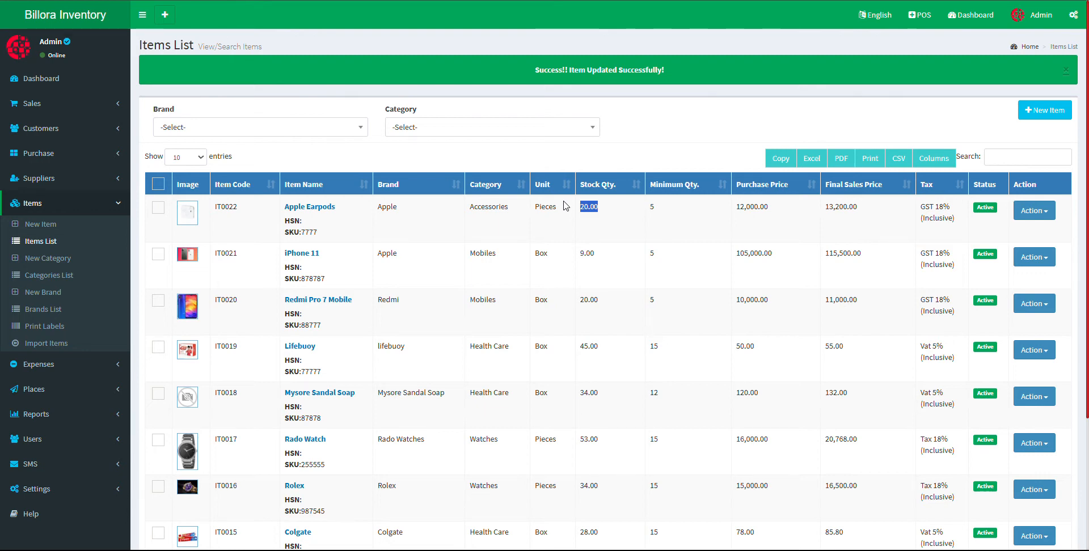
click(238, 148)
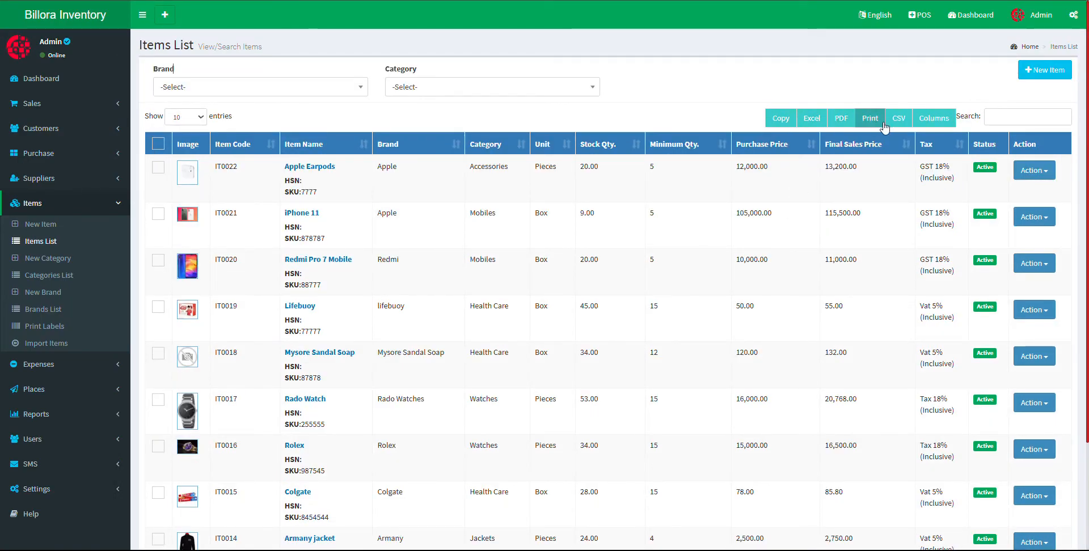
Export the items list as a PDF, look through the exported file and close it
click(837, 118)
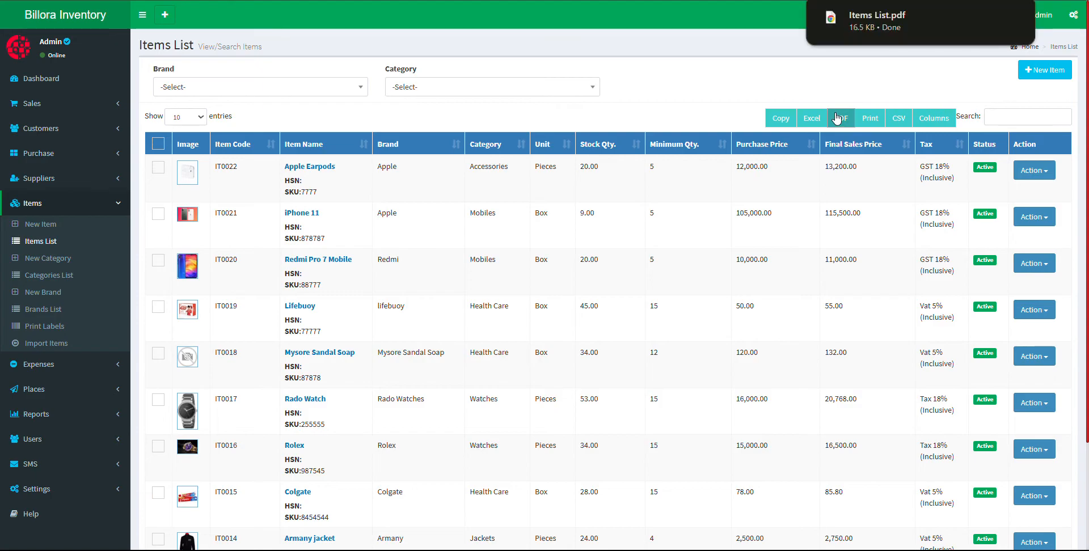
click(837, 28)
scroll(431, 177, down, 2)
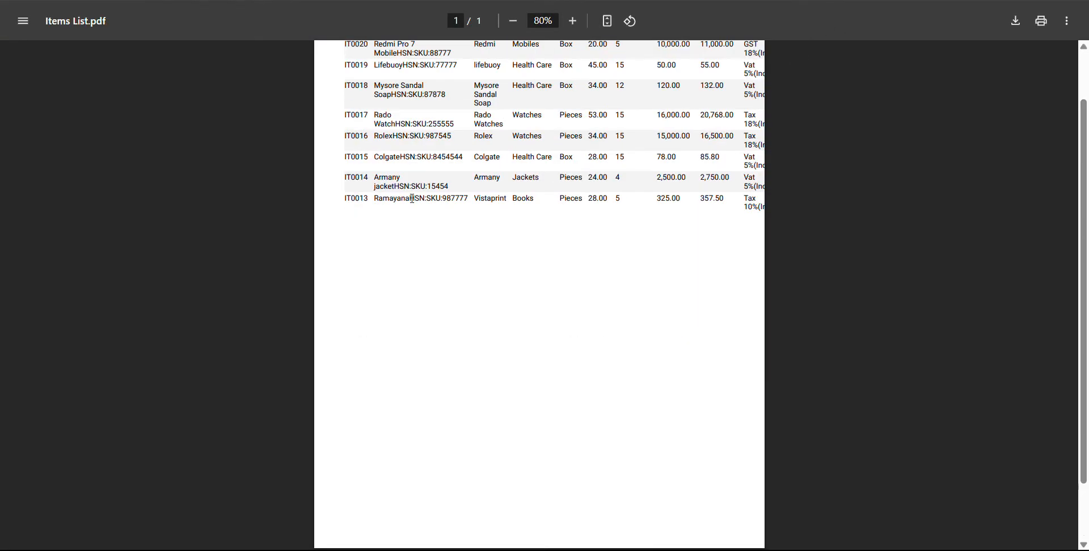
scroll(412, 161, up, 2)
right_click(417, 0)
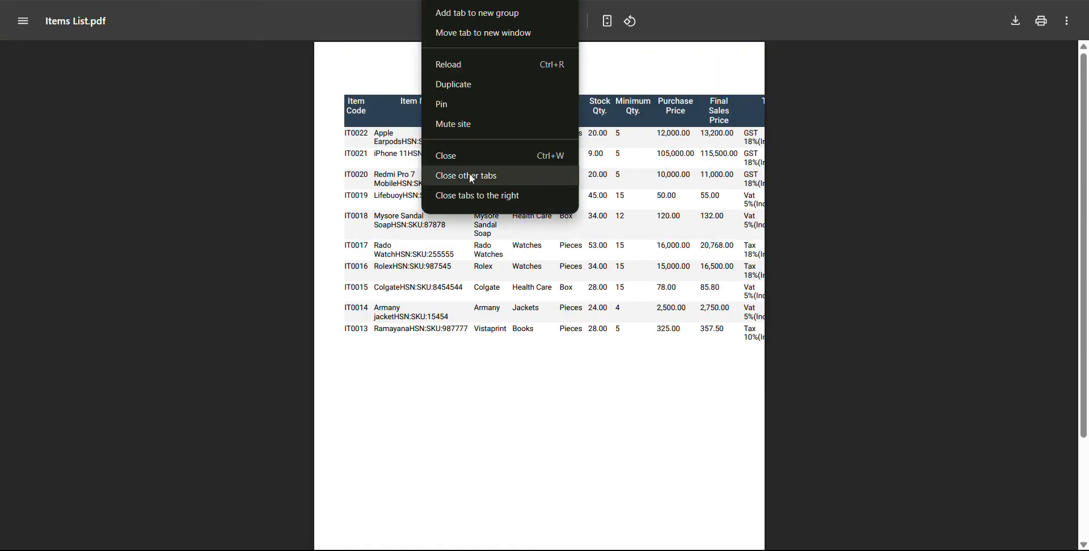
click(464, 152)
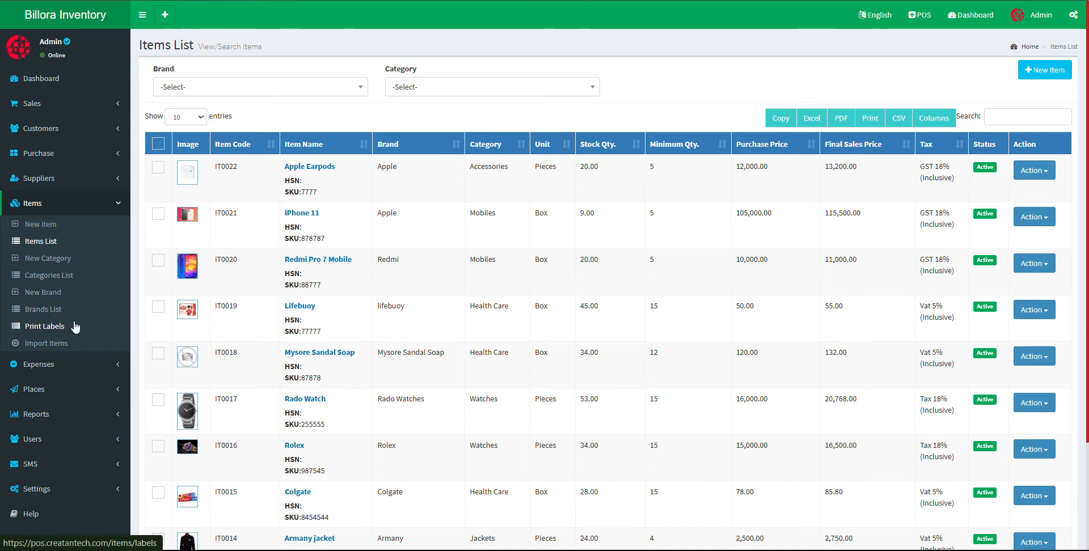
Add How to Analyze People to the labels to print, generate its label preview and inspect it
click(59, 333)
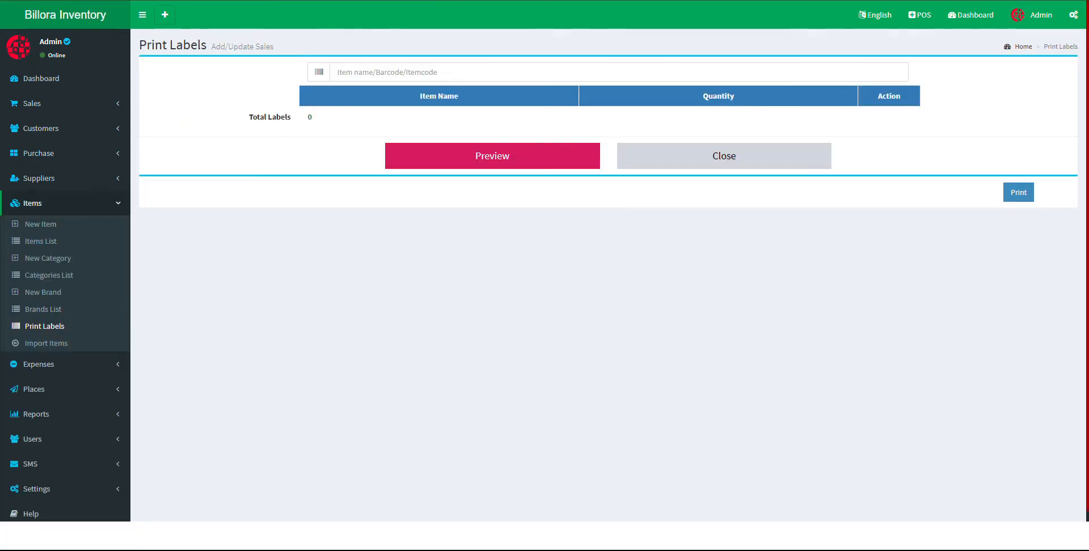
click(380, 65)
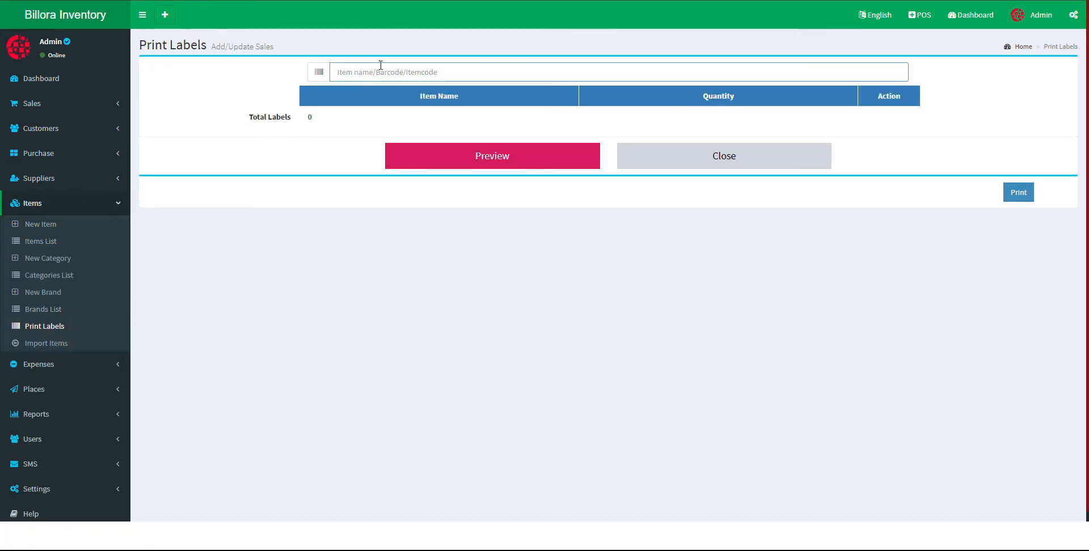
text(i)
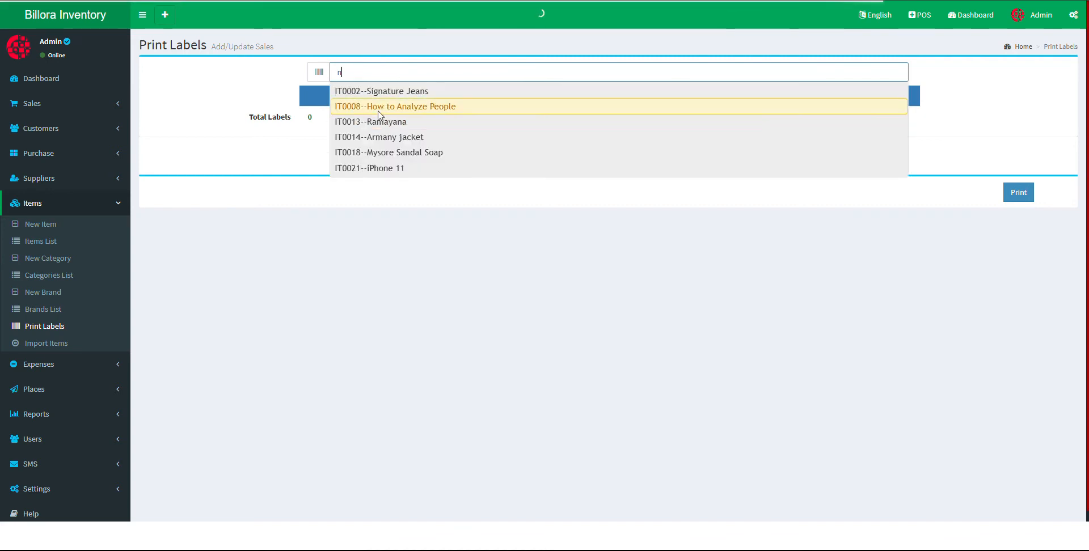
click(389, 110)
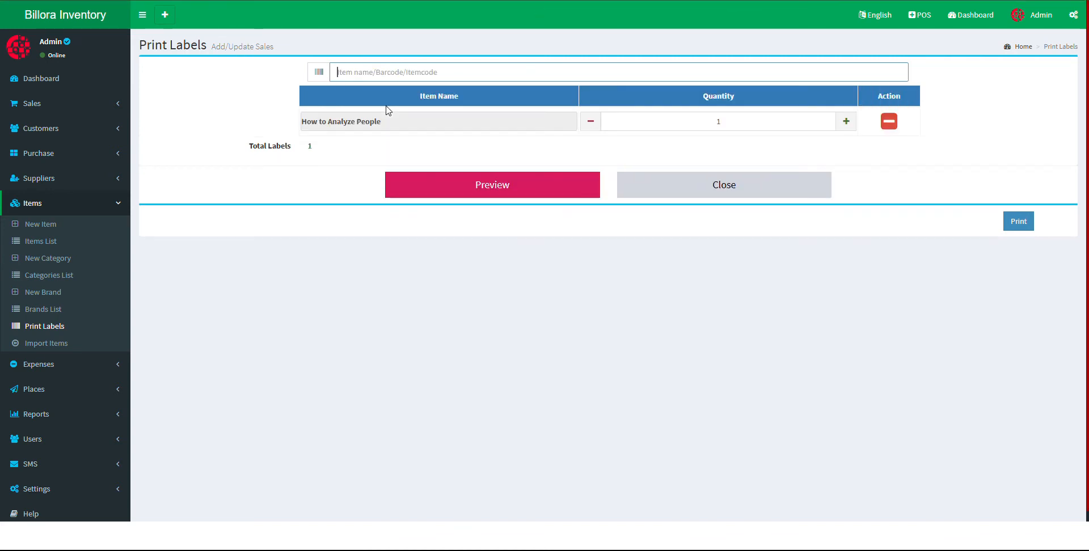
click(465, 195)
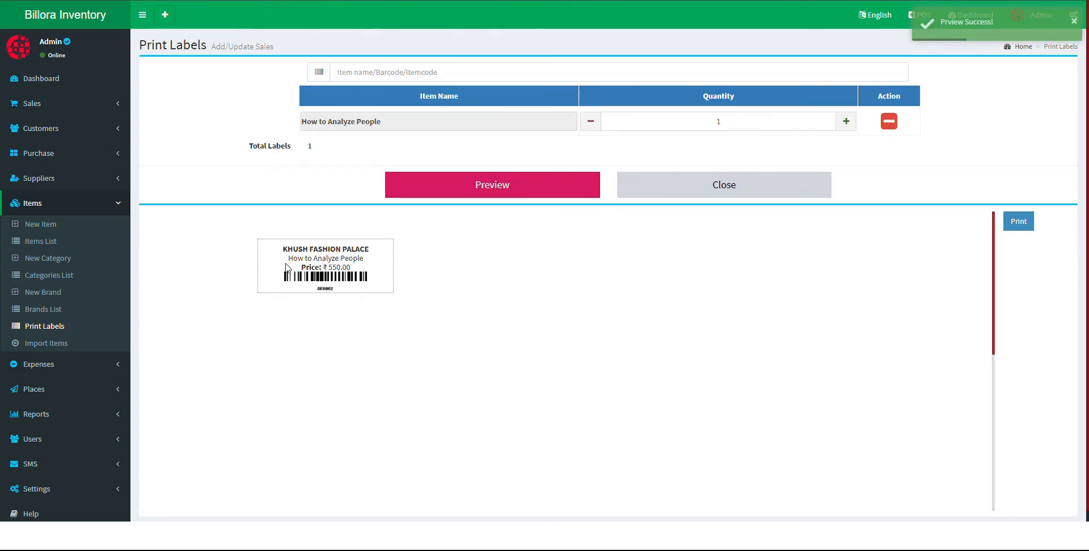
drag(279, 256, 289, 238)
click(417, 276)
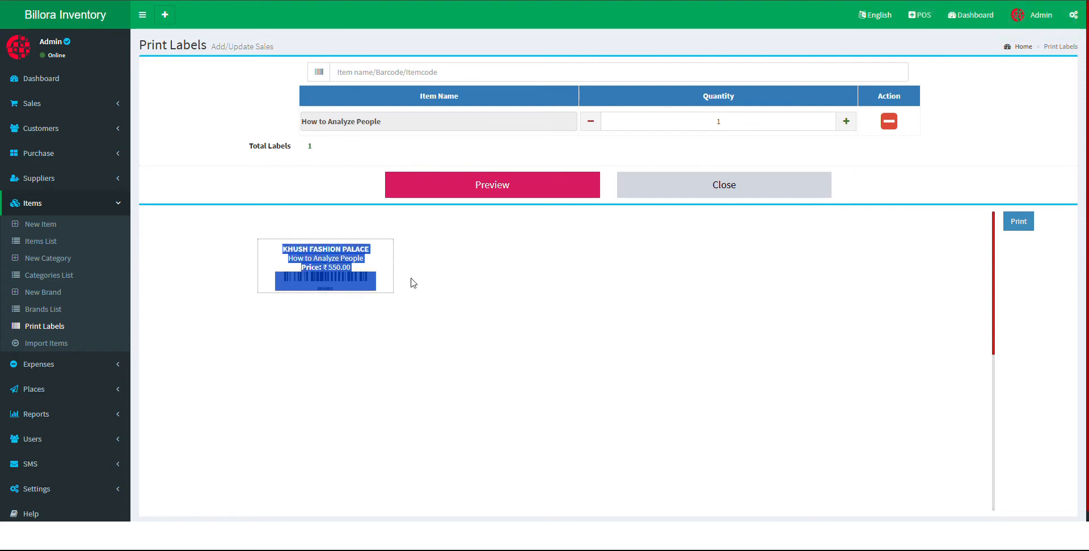
click(337, 259)
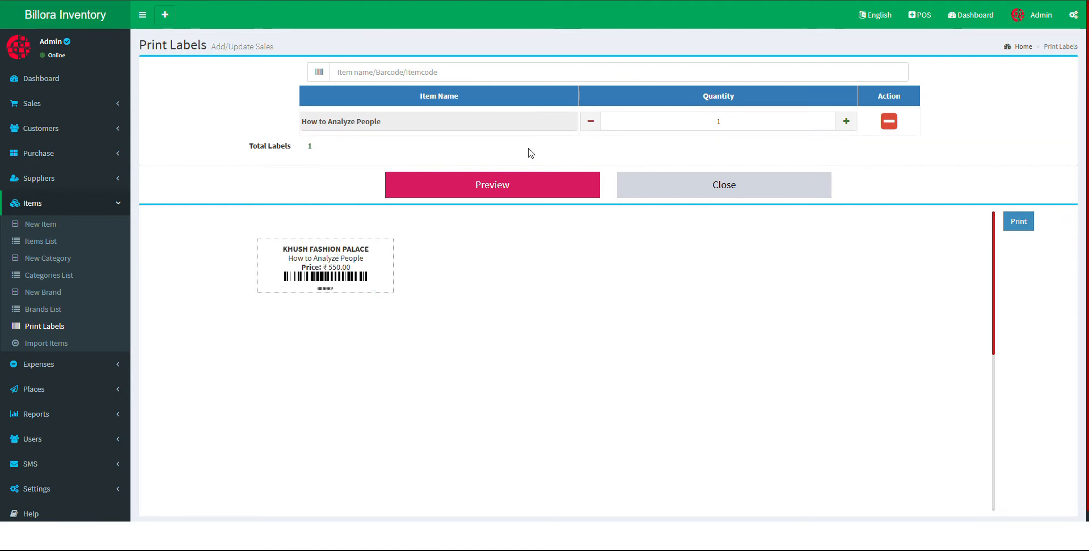
Add Apple PC, Apple Laptop and Mysore Sandal Soap to the labels to print, one label each
click(502, 71)
text(a)
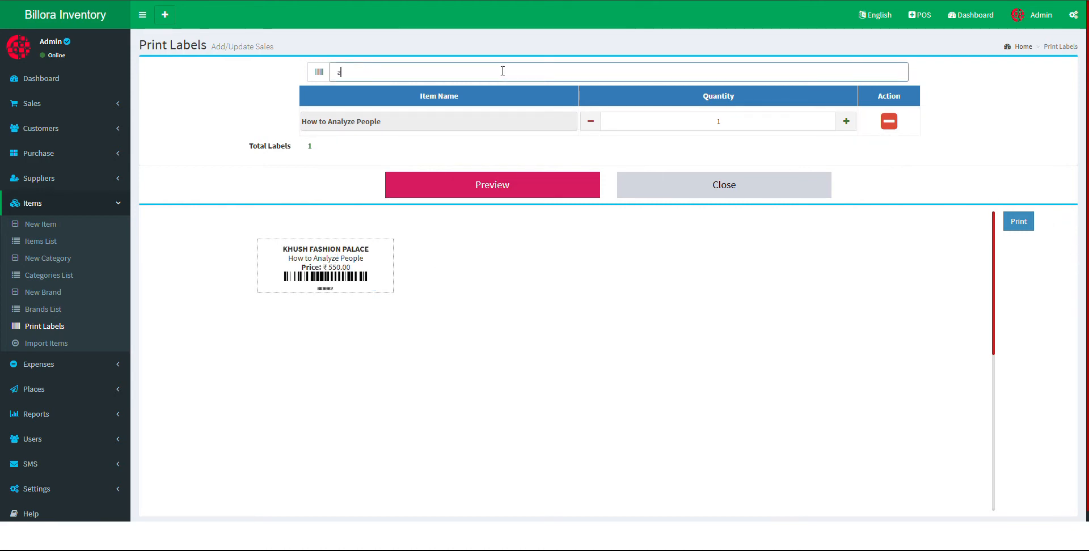
click(363, 150)
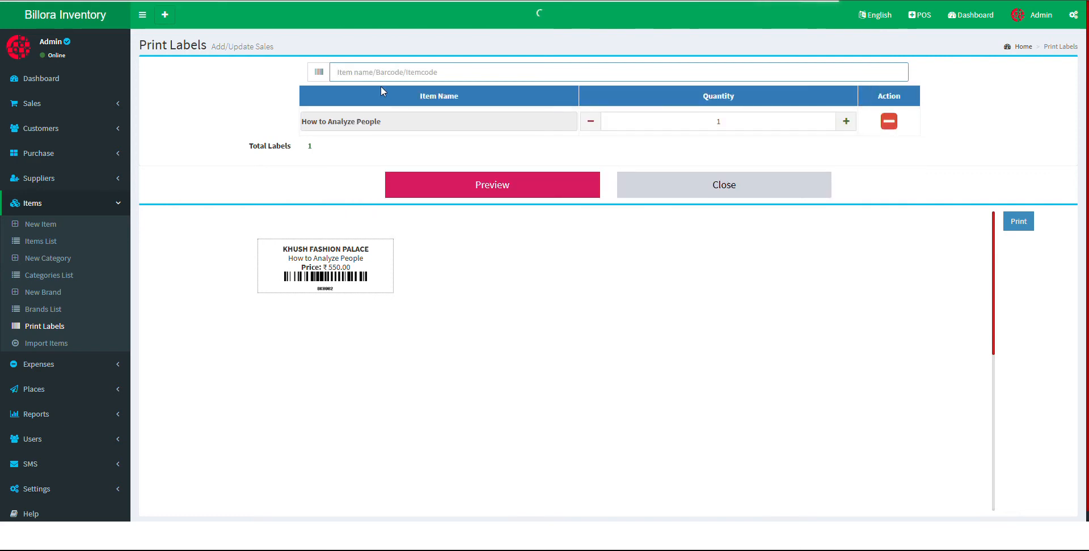
text(a)
click(360, 168)
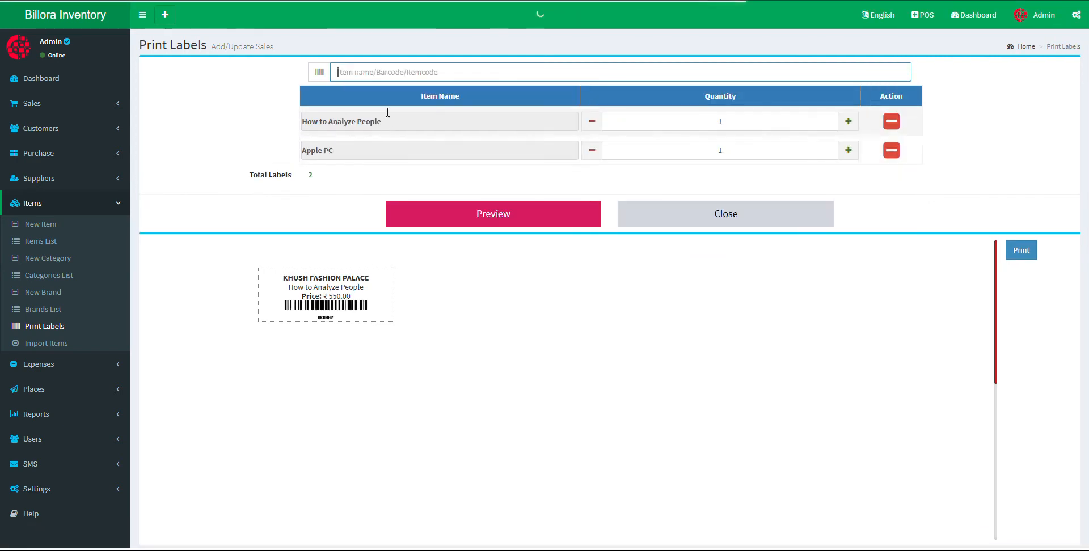
text(a)
click(369, 201)
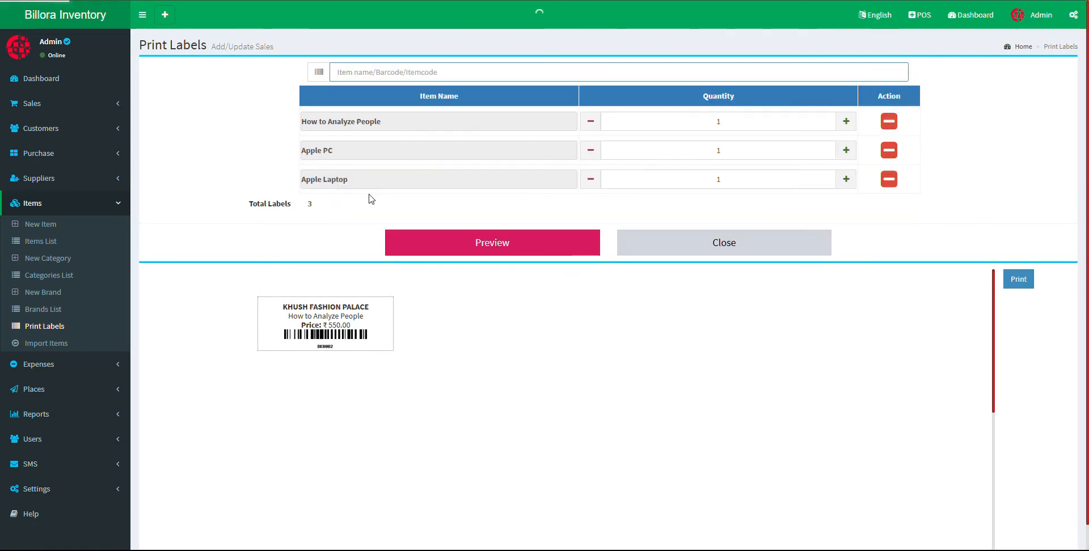
Generate the label preview for all the listed items and look through the resulting barcode labels
click(488, 270)
scroll(408, 413, down, 2)
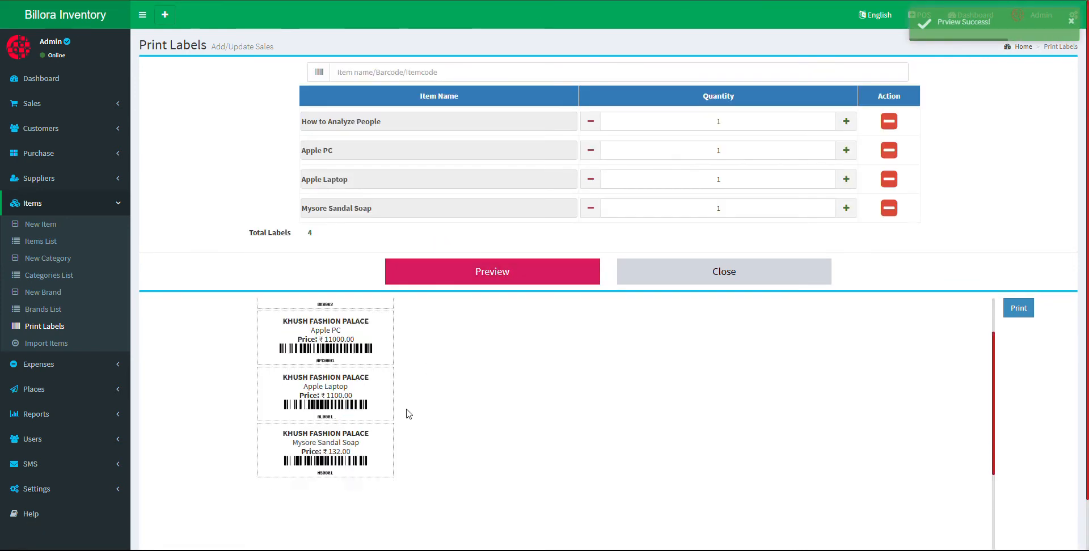
scroll(392, 425, up, 1)
scroll(350, 425, down, 2)
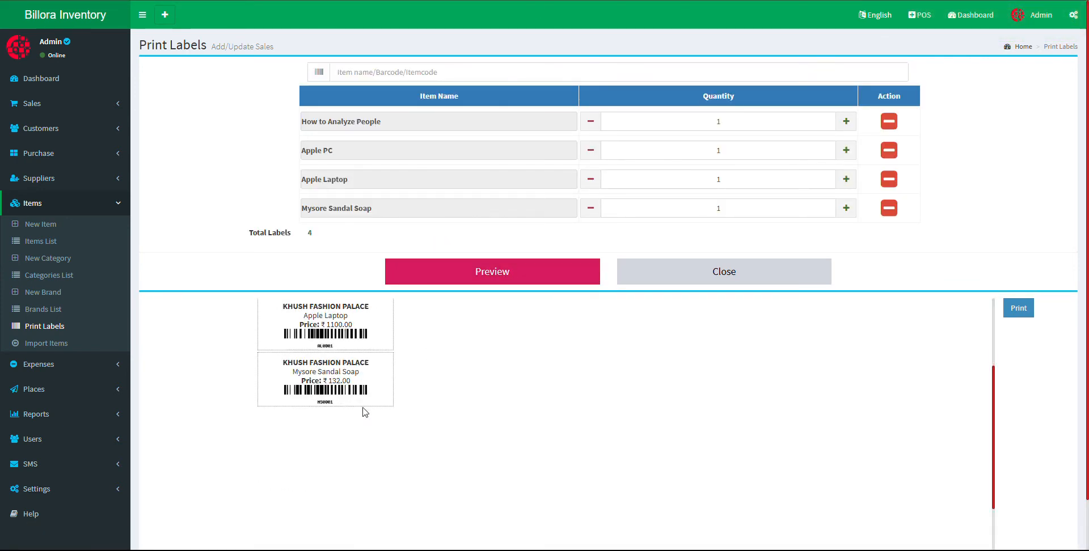
Open the print preview of the item labels, cancel printing and close the label print window
click(1018, 309)
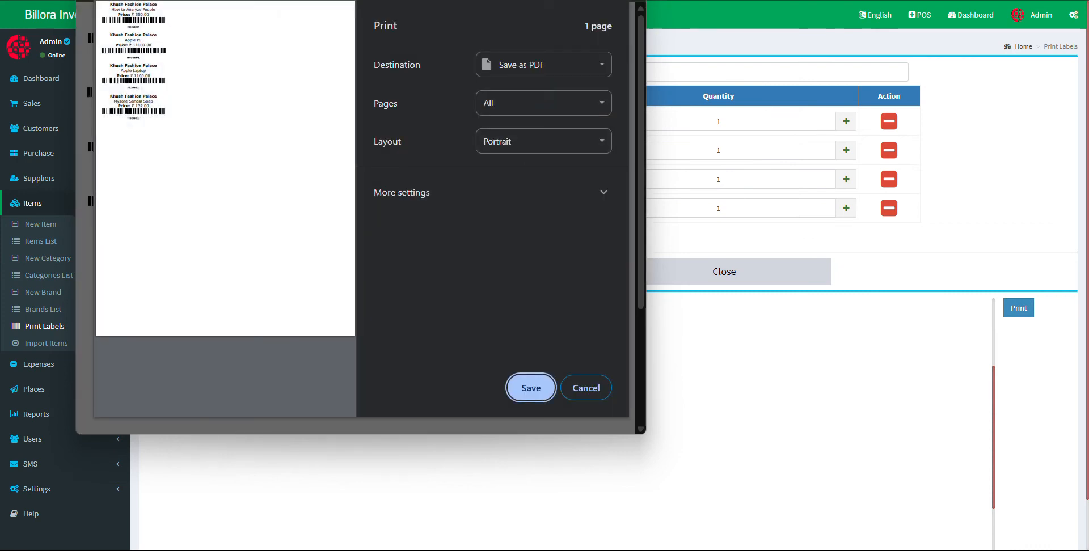
click(576, 387)
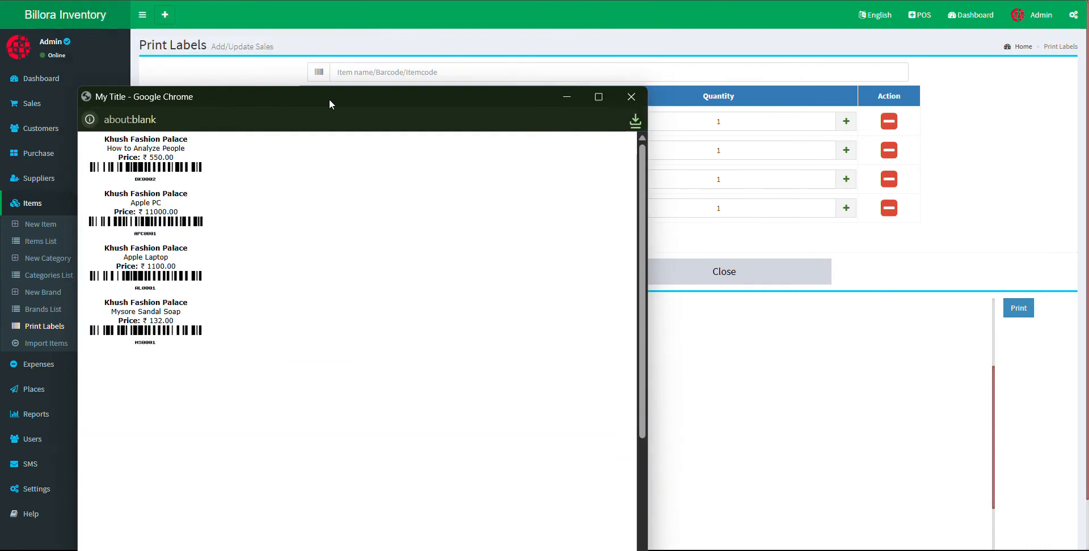
click(631, 97)
View the recorded expenses in the expenses list and open a blank new expense form
scroll(34, 341, down, 1)
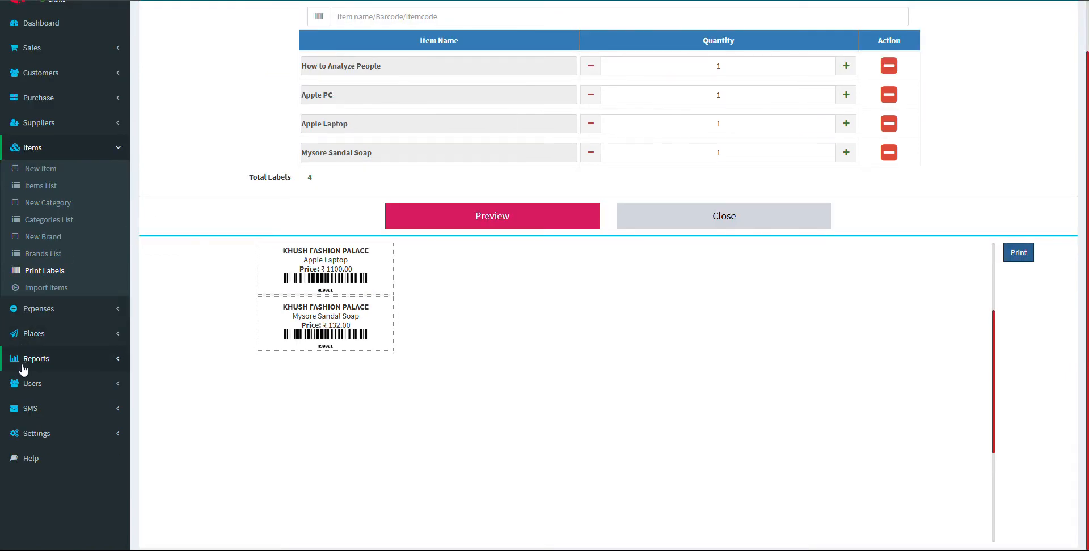
click(39, 309)
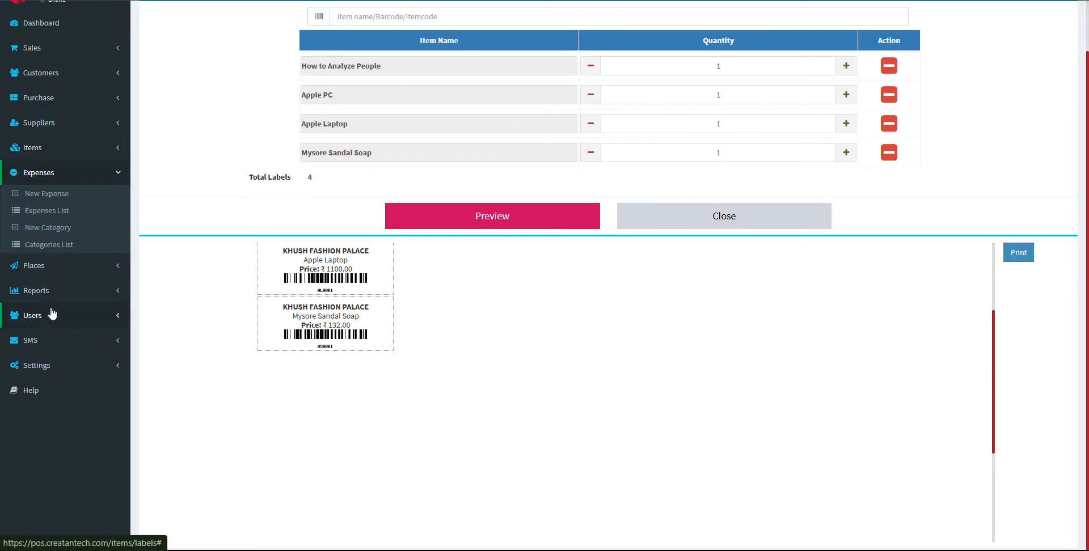
click(62, 211)
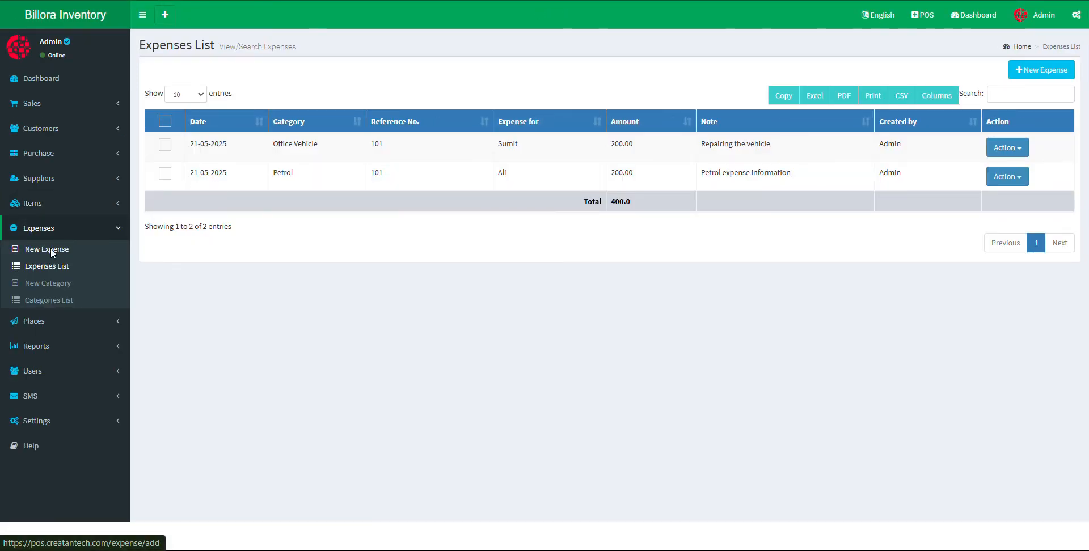
click(51, 251)
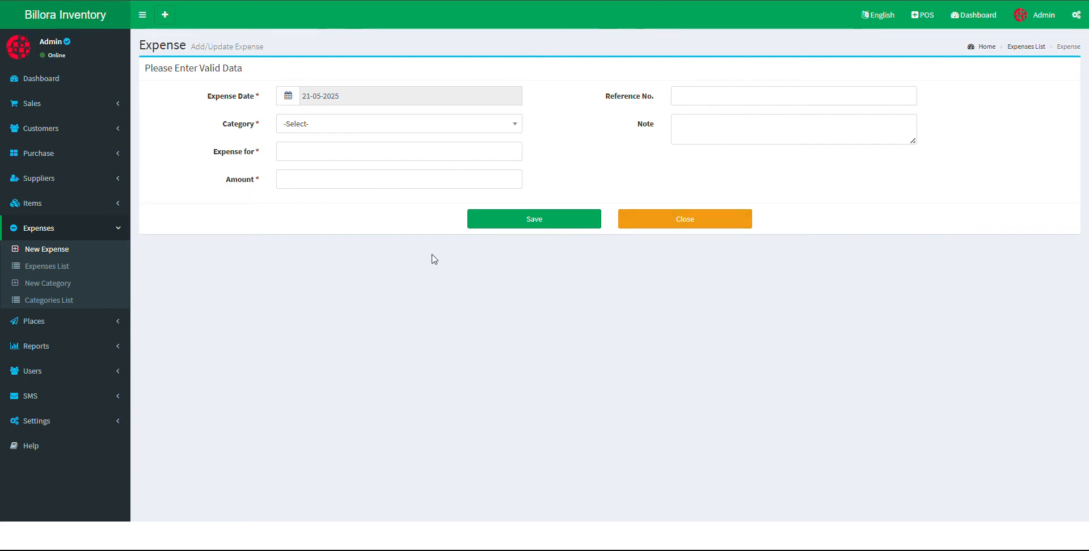
Review the countries list and the states list under Places
right_click(70, 94)
click(335, 310)
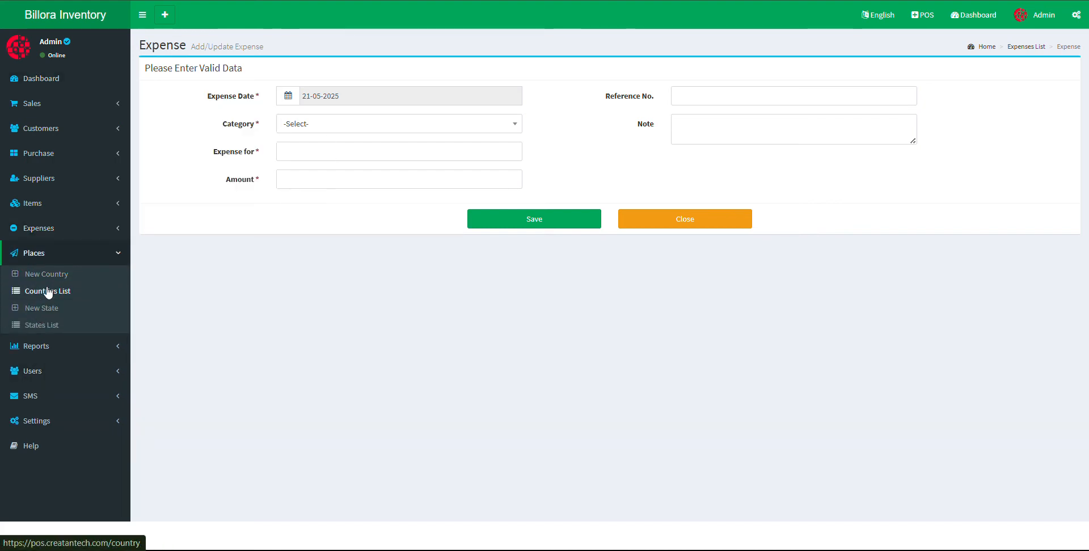
click(48, 291)
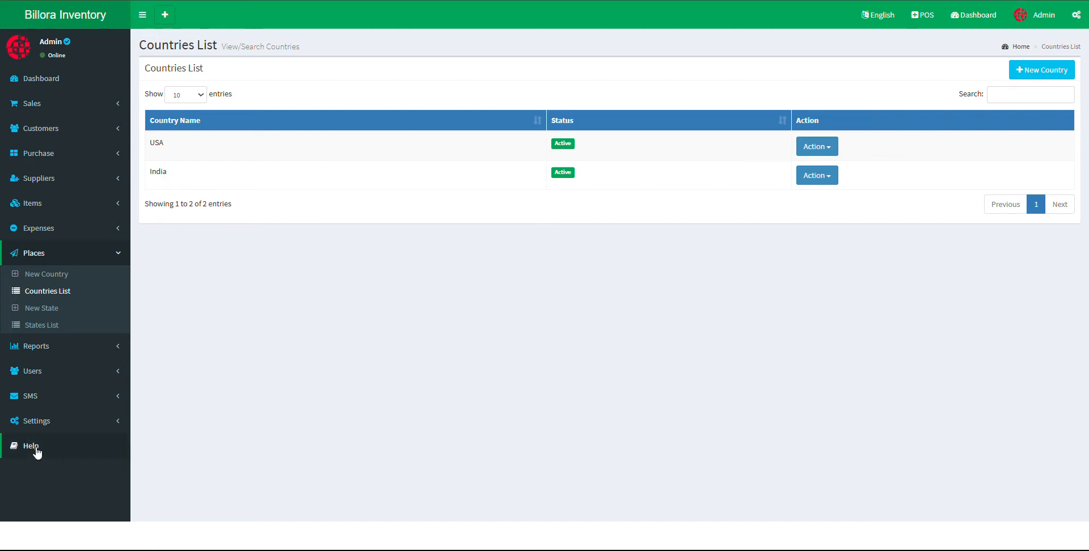
click(51, 325)
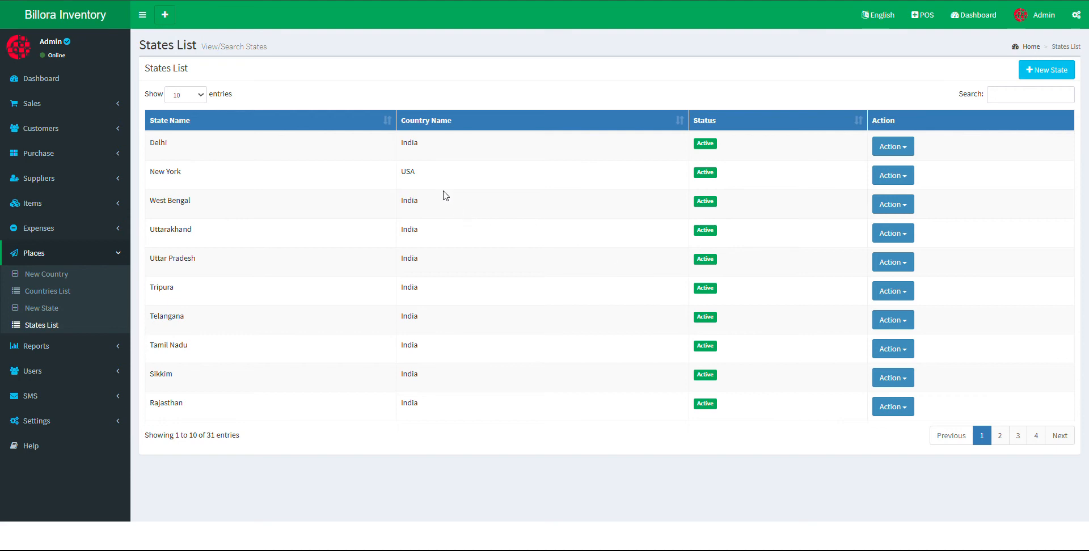
Open the Profit & Loss Report and examine its purchase, sales, return and profit figures
click(97, 347)
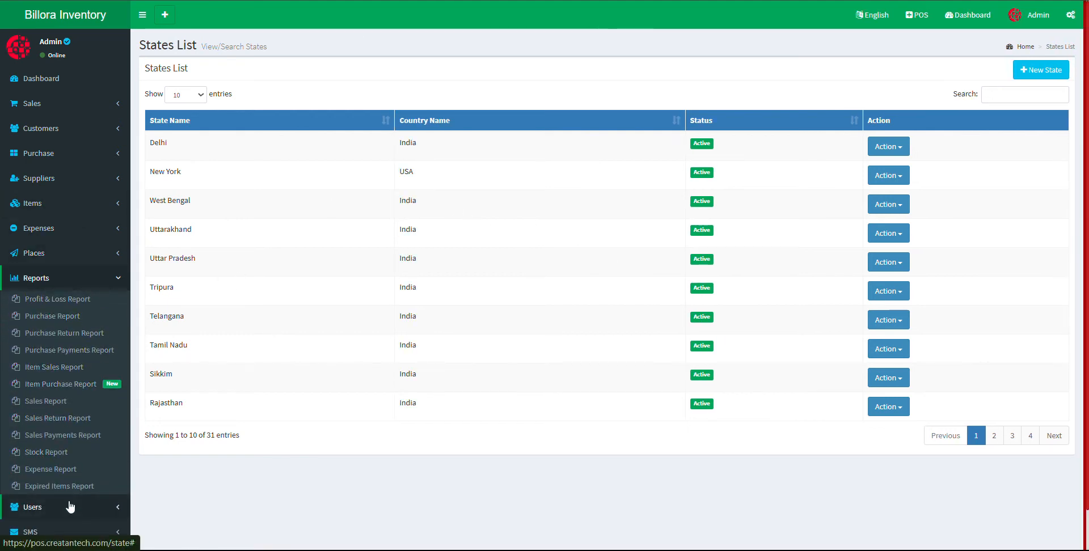
click(88, 296)
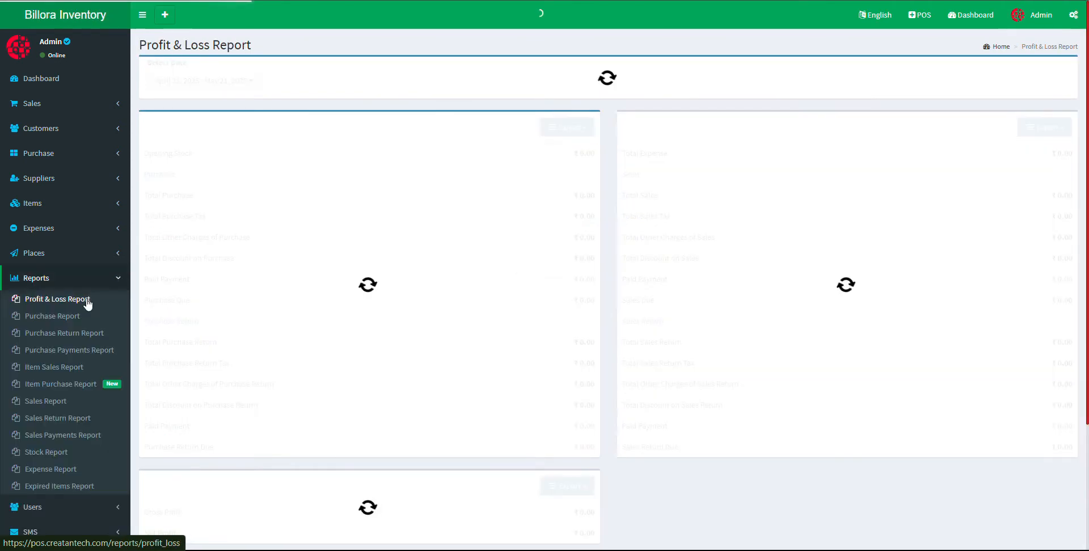
scroll(306, 248, down, 1)
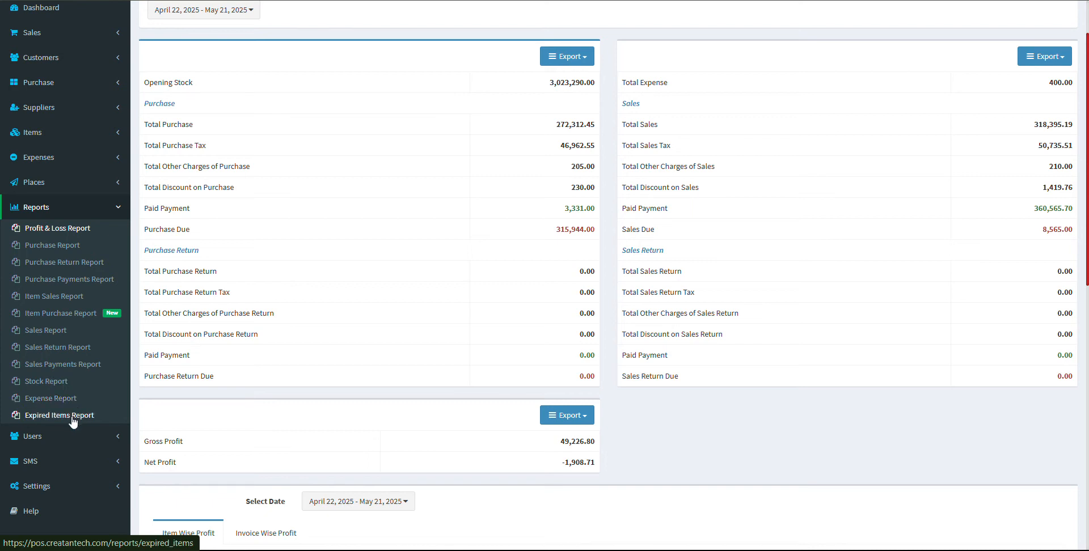
Show the Expired Items Report for all items up to 21-05-2025
click(112, 404)
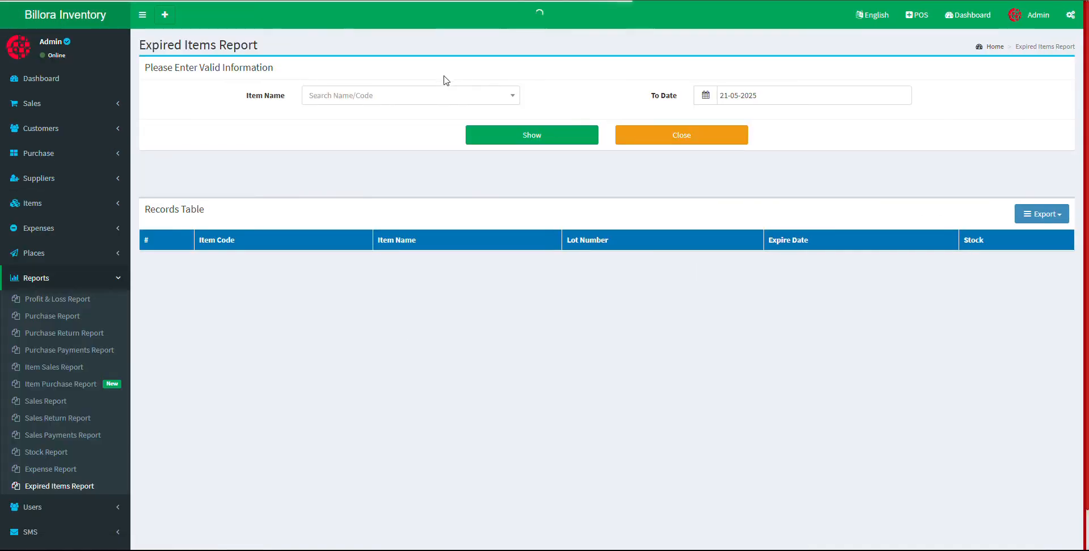
click(450, 97)
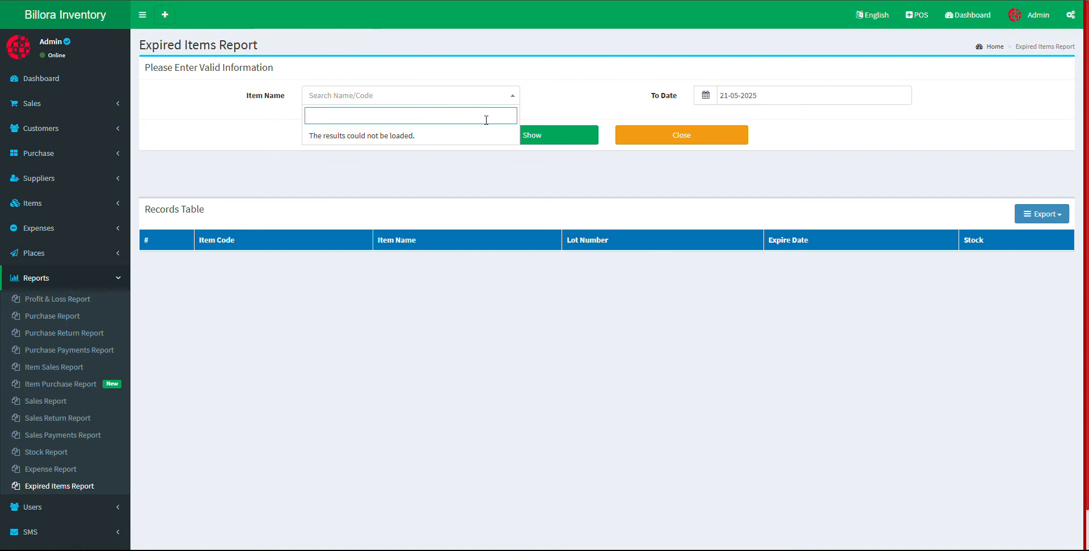
click(549, 141)
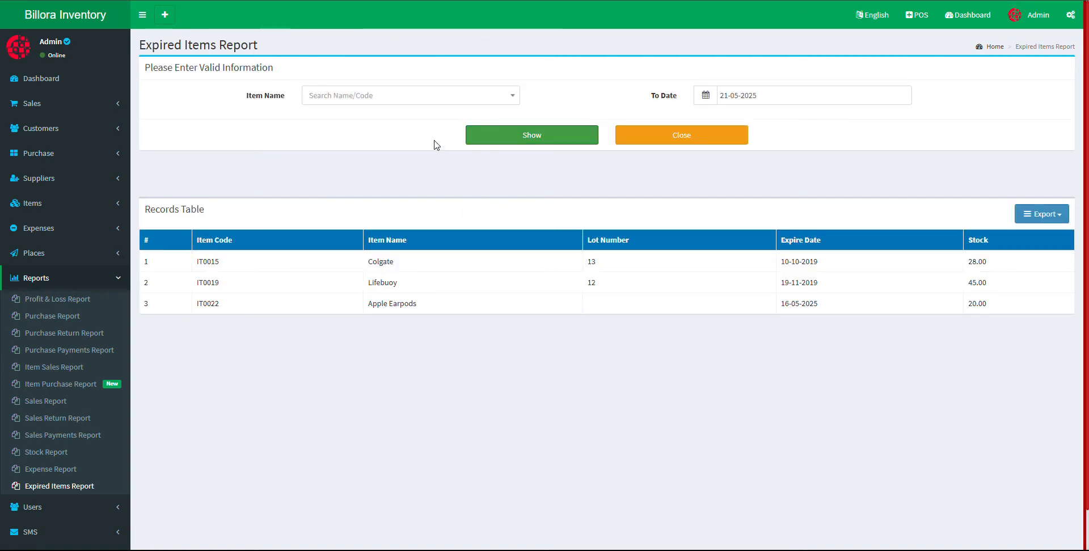
Export the expired items records as a PDF, check the listed items in the exported file and close it
click(1041, 214)
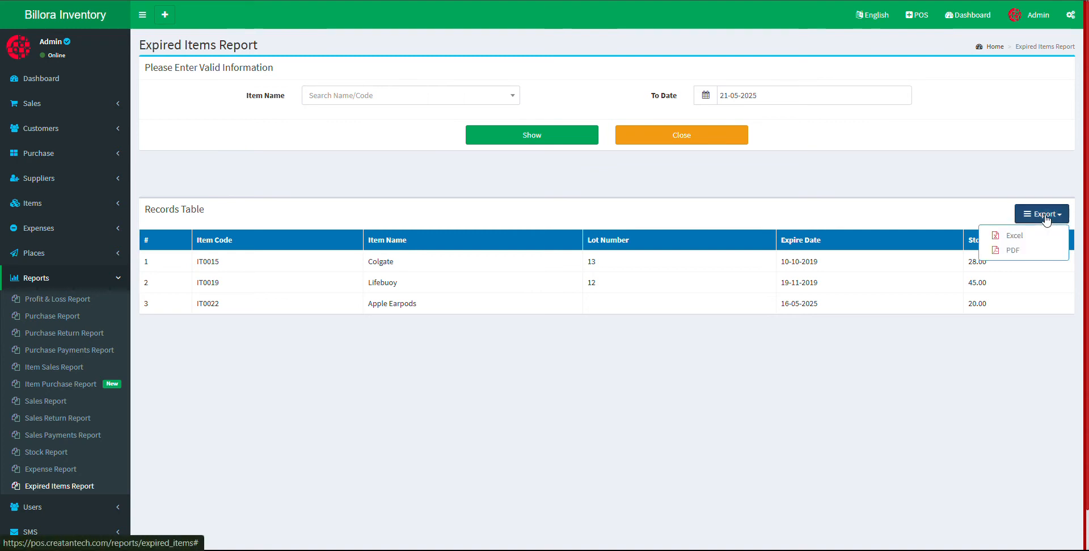
click(1030, 255)
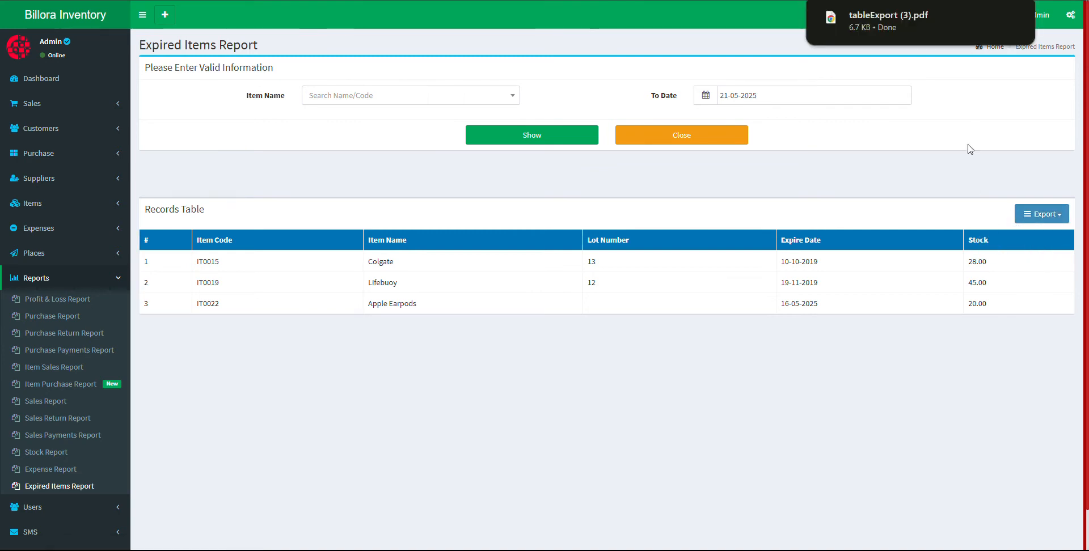
click(922, 23)
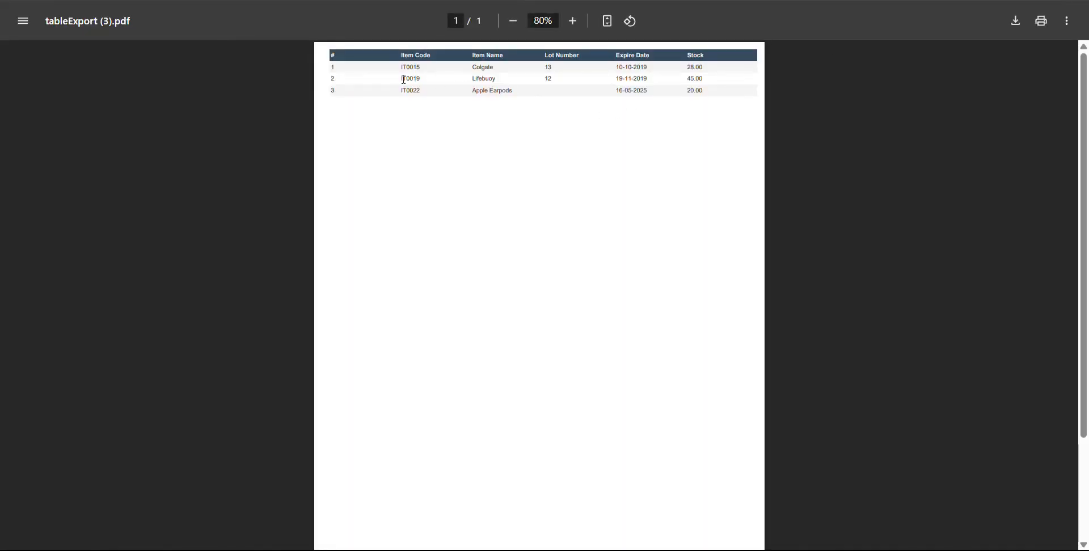
drag(536, 67, 705, 92)
click(706, 99)
right_click(406, 1)
click(440, 148)
click(1041, 214)
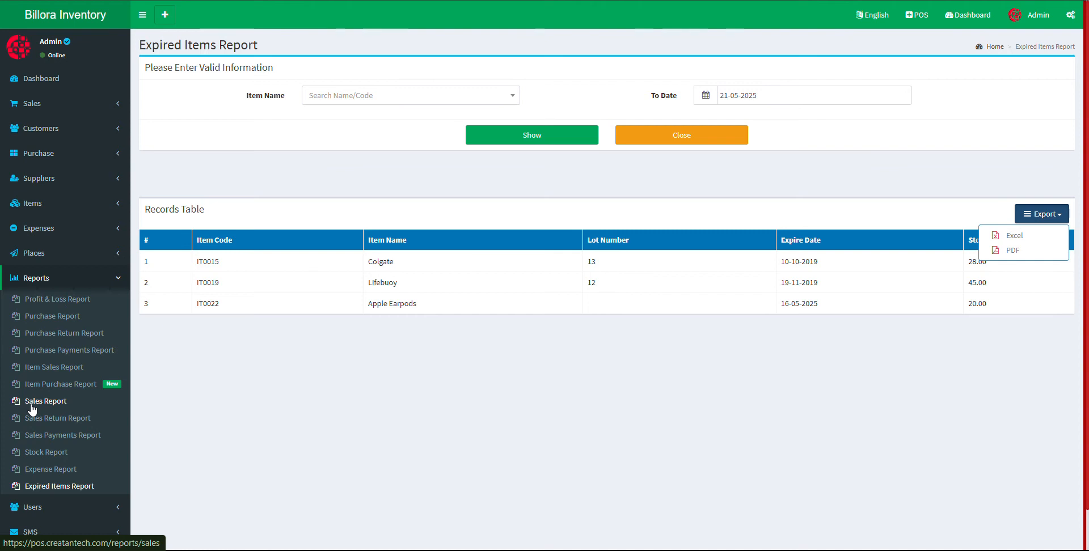
Review the users list and the roles list
click(34, 507)
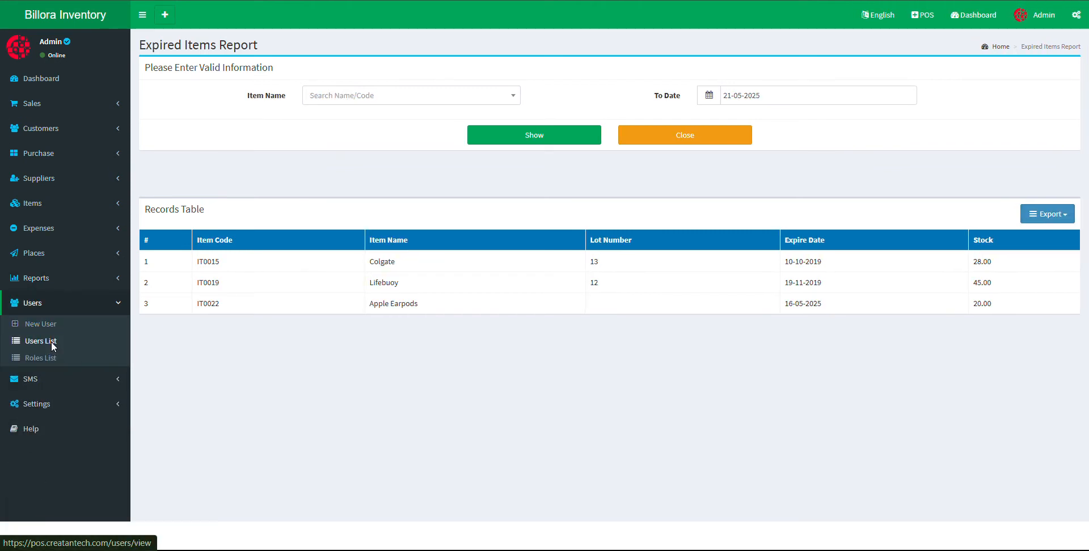
click(41, 341)
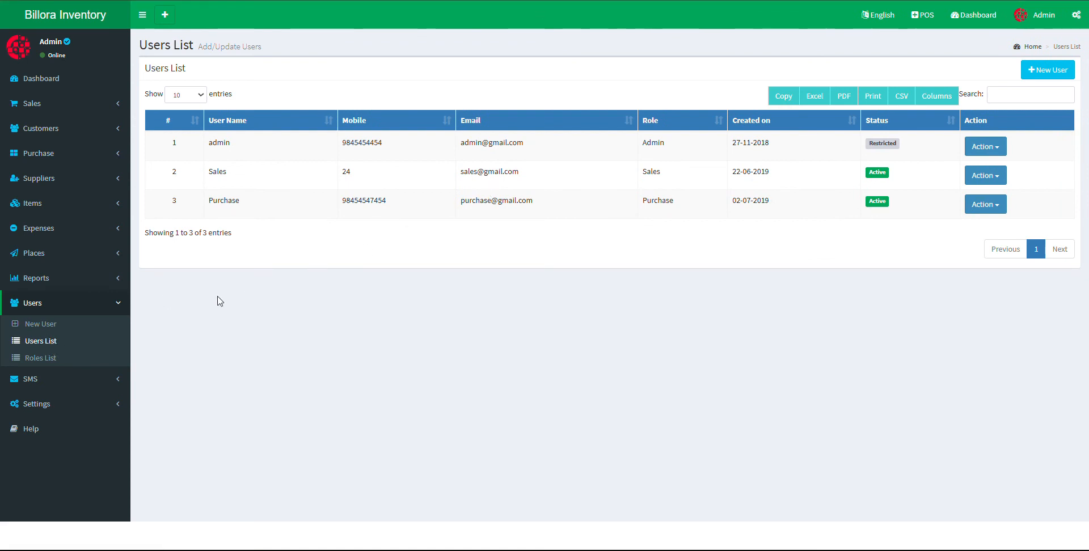
click(48, 357)
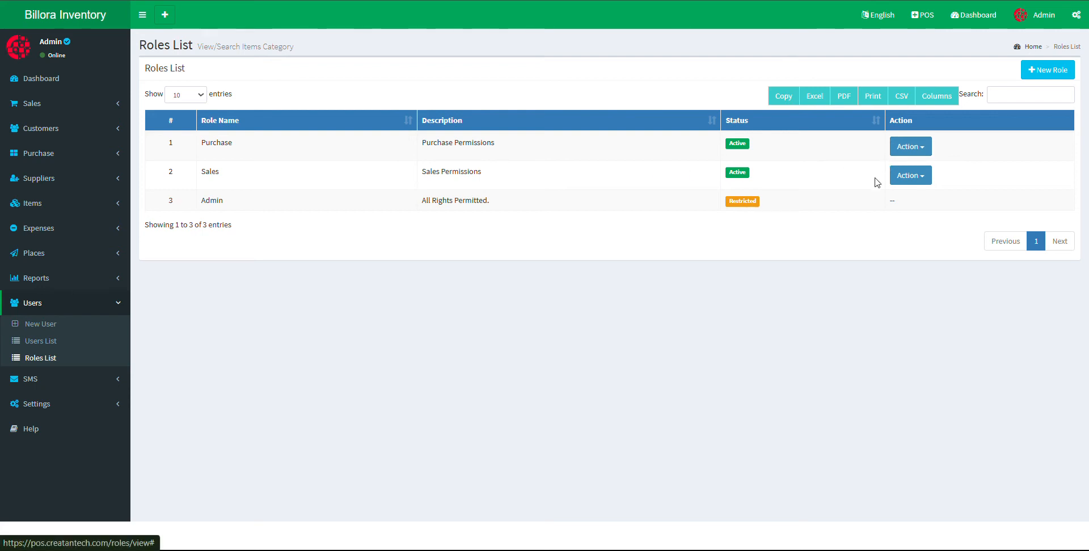
Open the Sales role for editing and examine its specific permissions for every module
click(899, 173)
click(895, 198)
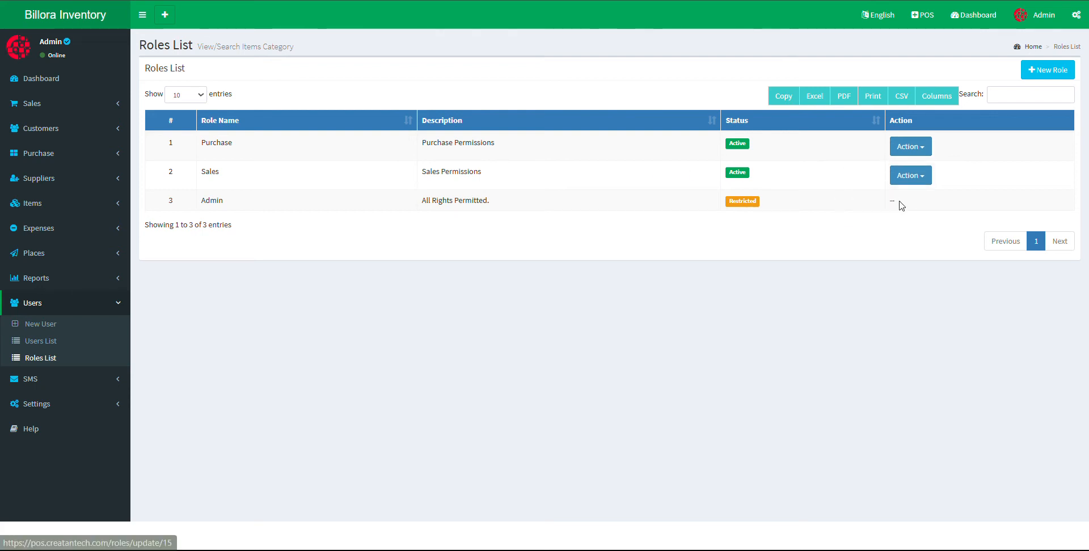
scroll(267, 309, down, 8)
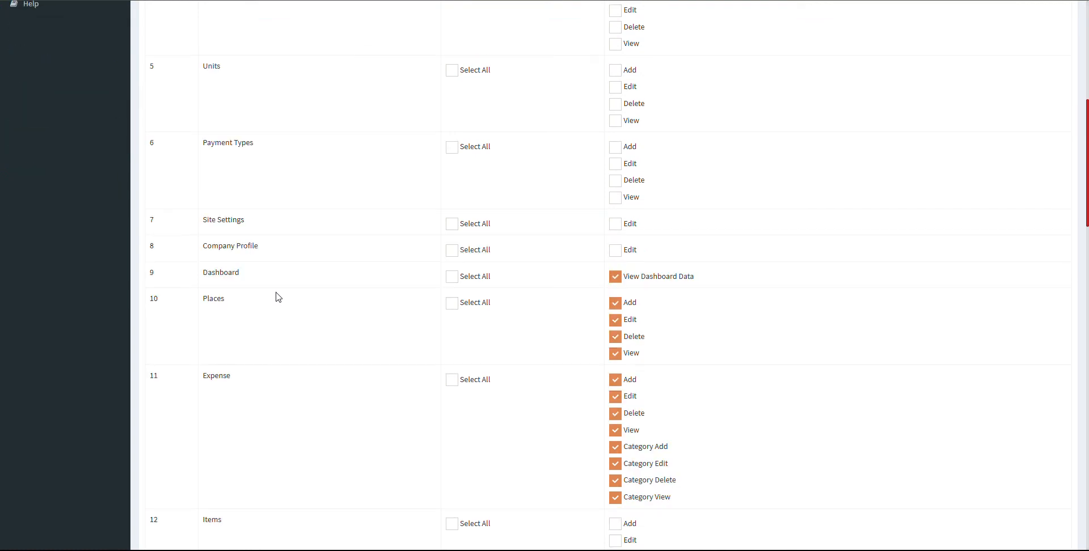
scroll(278, 297, down, 18)
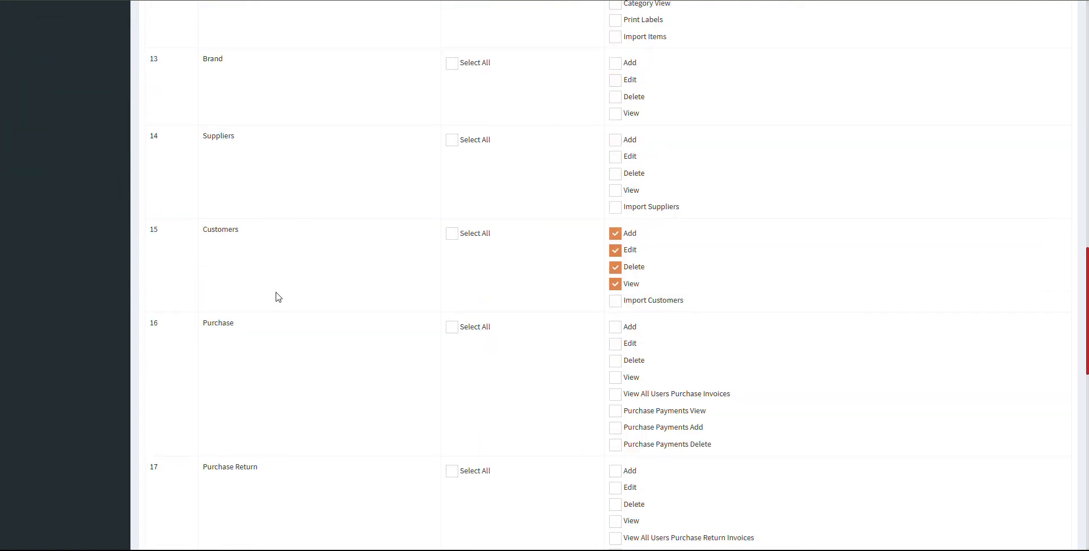
scroll(278, 297, down, 7)
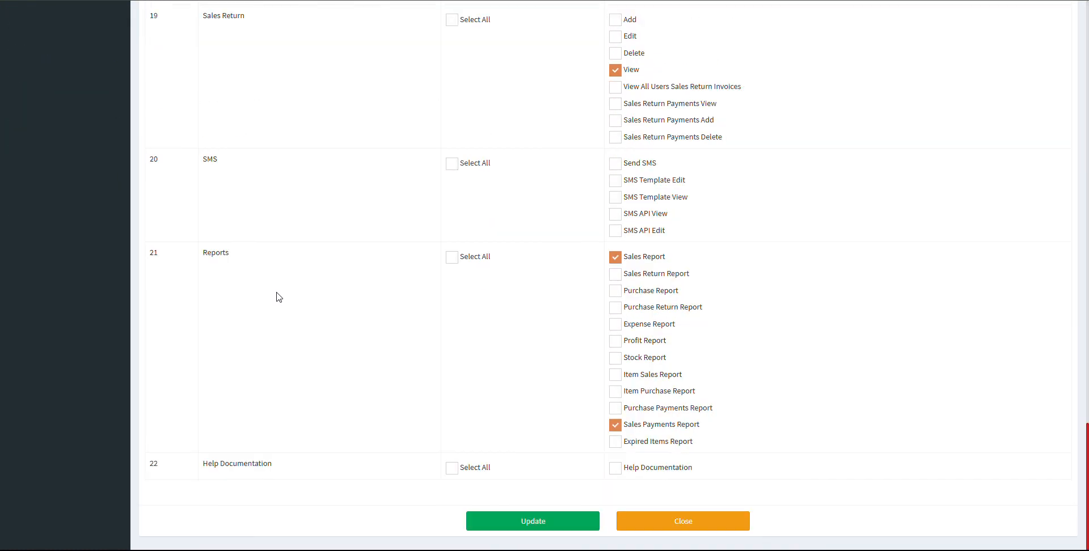
scroll(338, 287, up, 8)
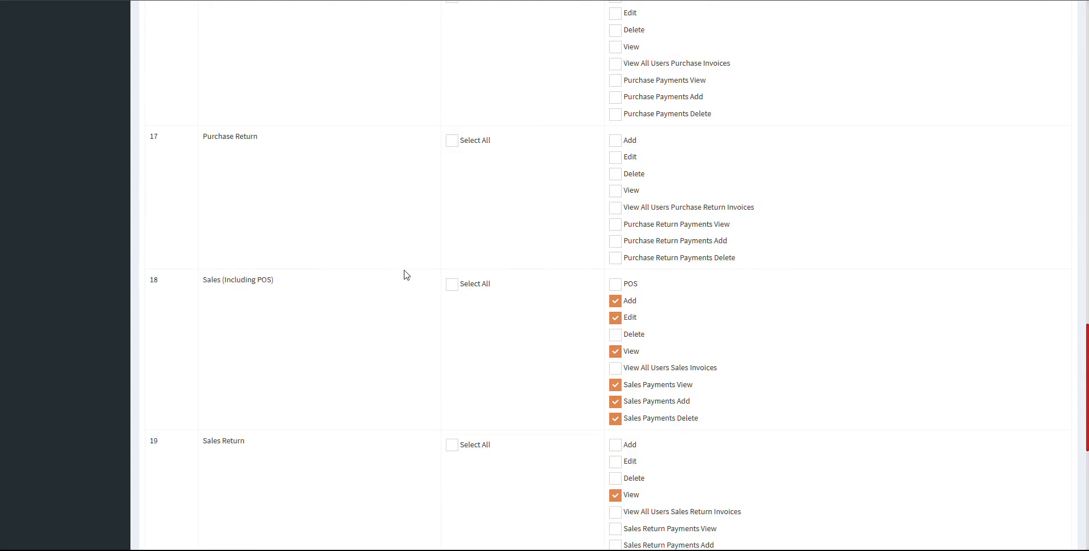
scroll(531, 318, up, 20)
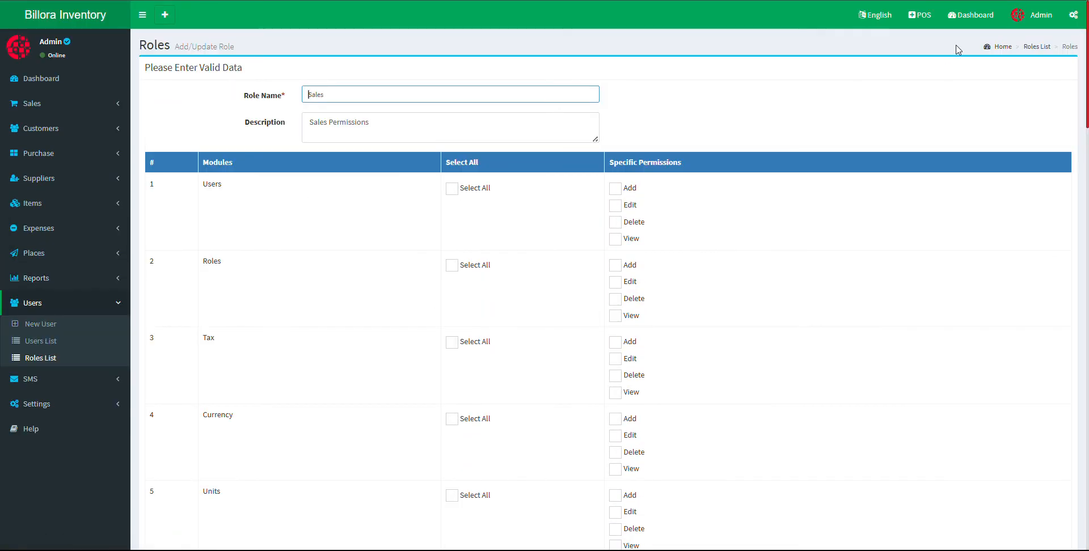
click(698, 119)
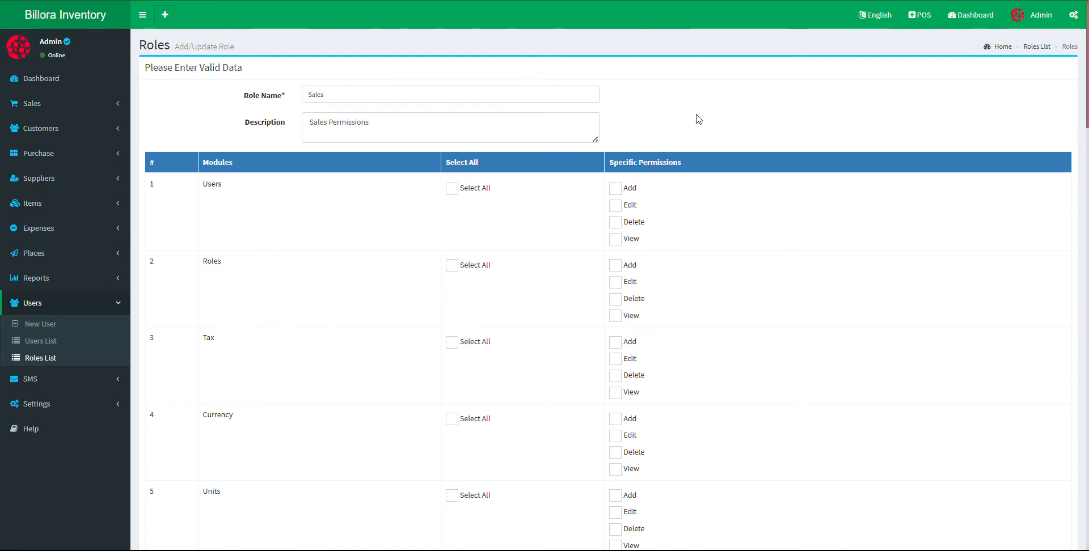
Review the Sales role's name and its granted permissions from the Users module down to Help Documentation
scroll(470, 221, down, 2)
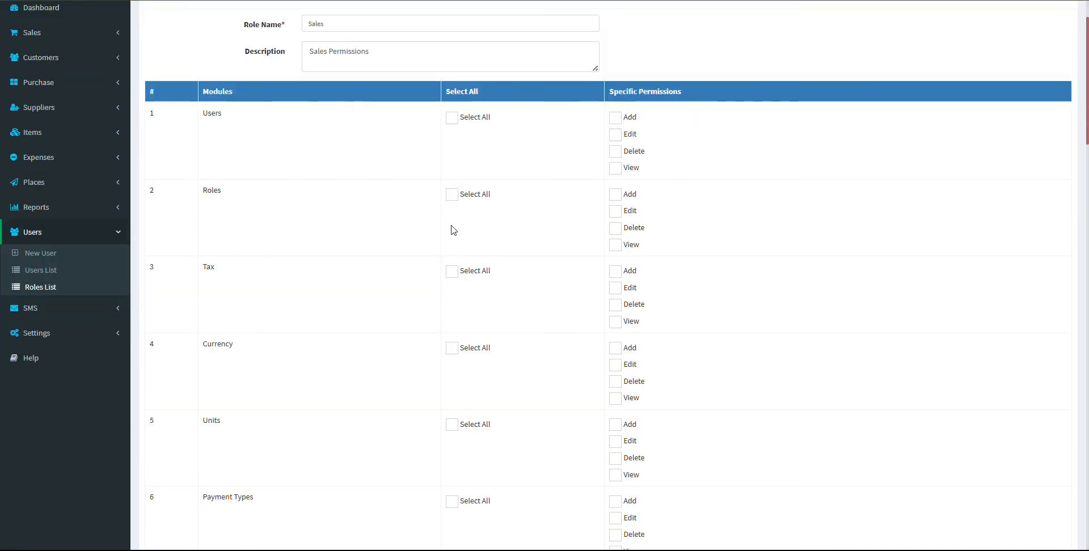
scroll(452, 231, up, 2)
click(371, 90)
scroll(570, 223, down, 20)
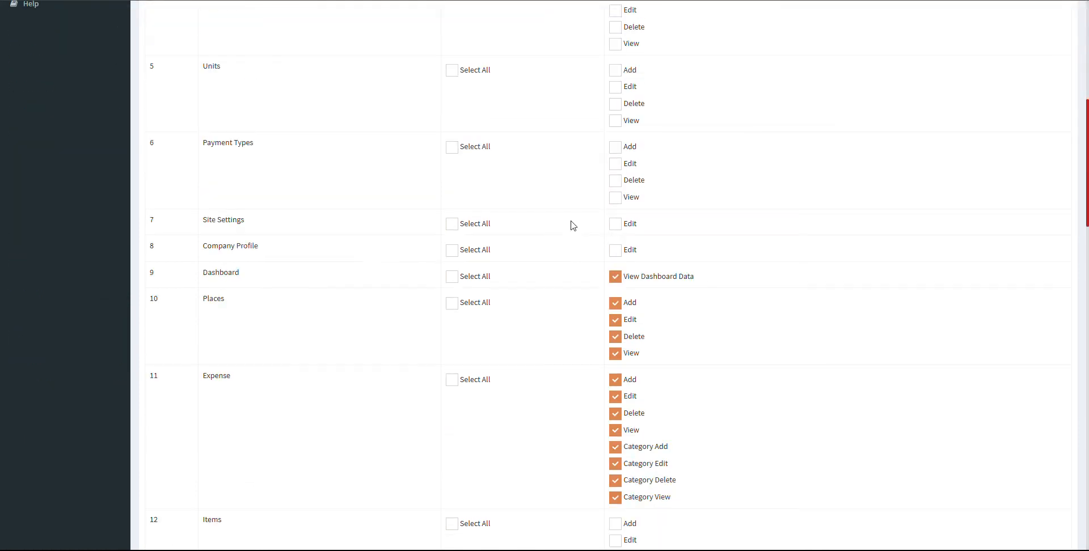
scroll(550, 278, up, 1)
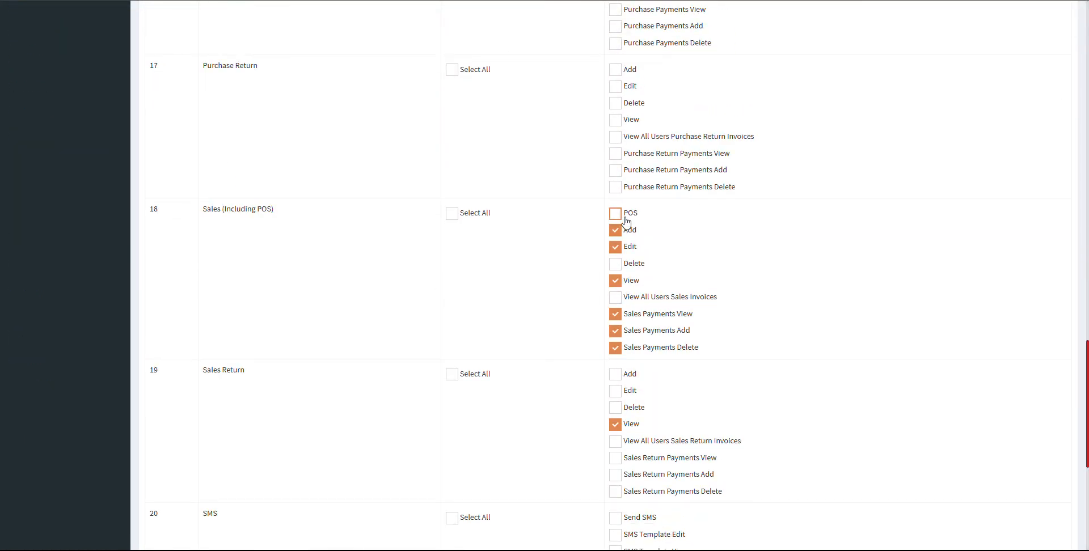
scroll(684, 294, down, 10)
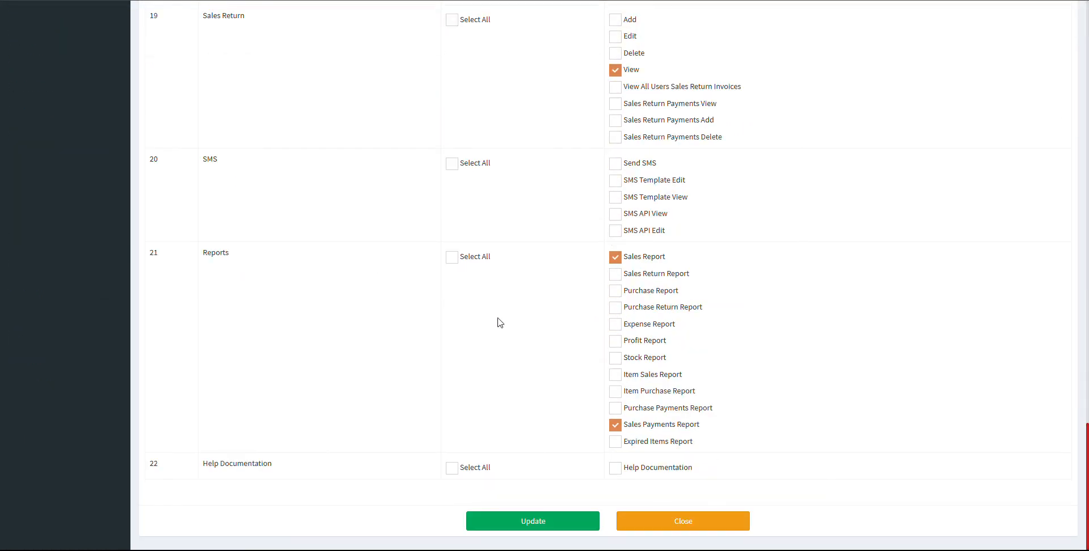
scroll(499, 323, up, 20)
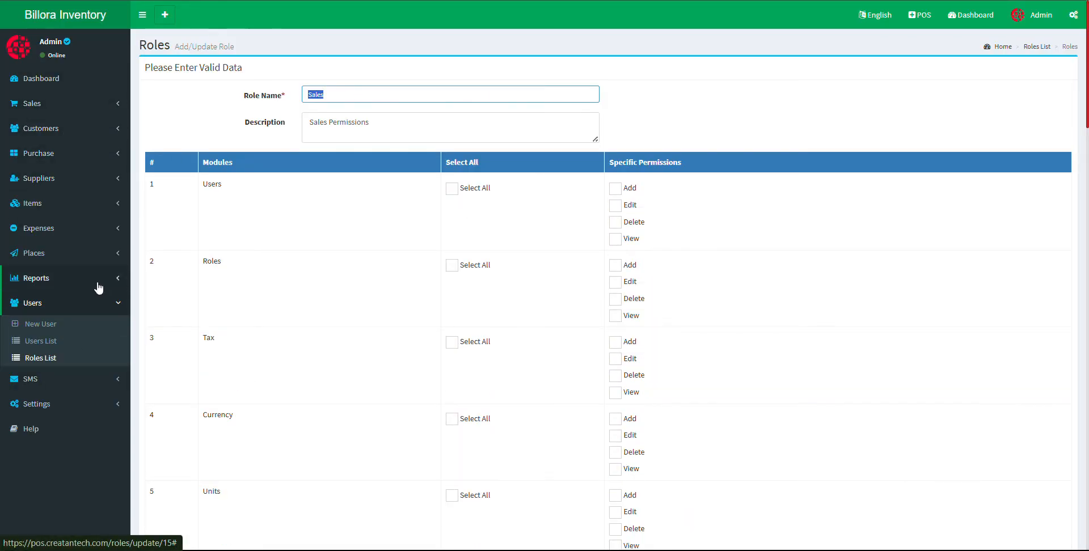
Look over the available SMS and settings options and open the list of currencies
scroll(91, 305, down, 3)
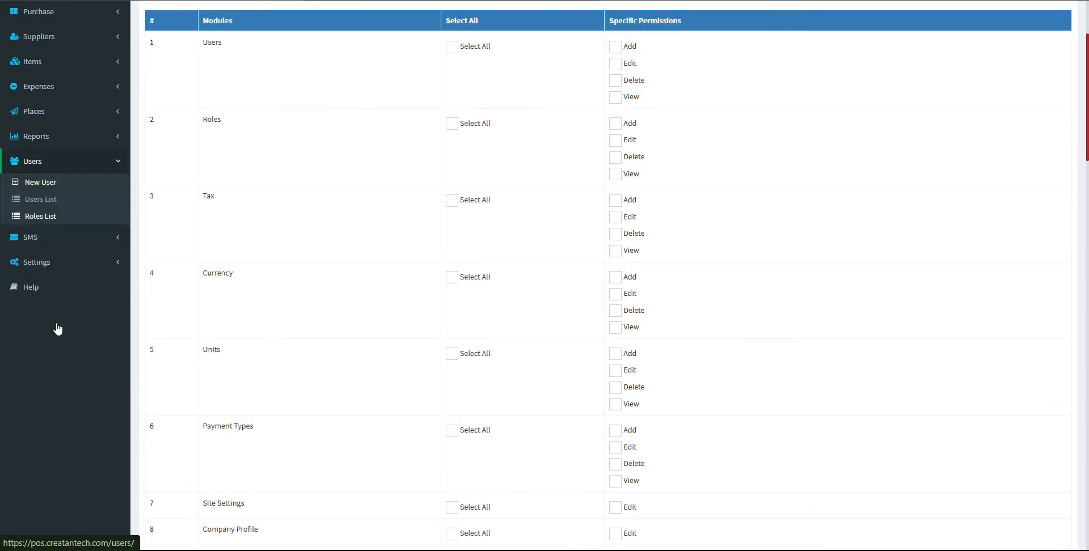
click(47, 242)
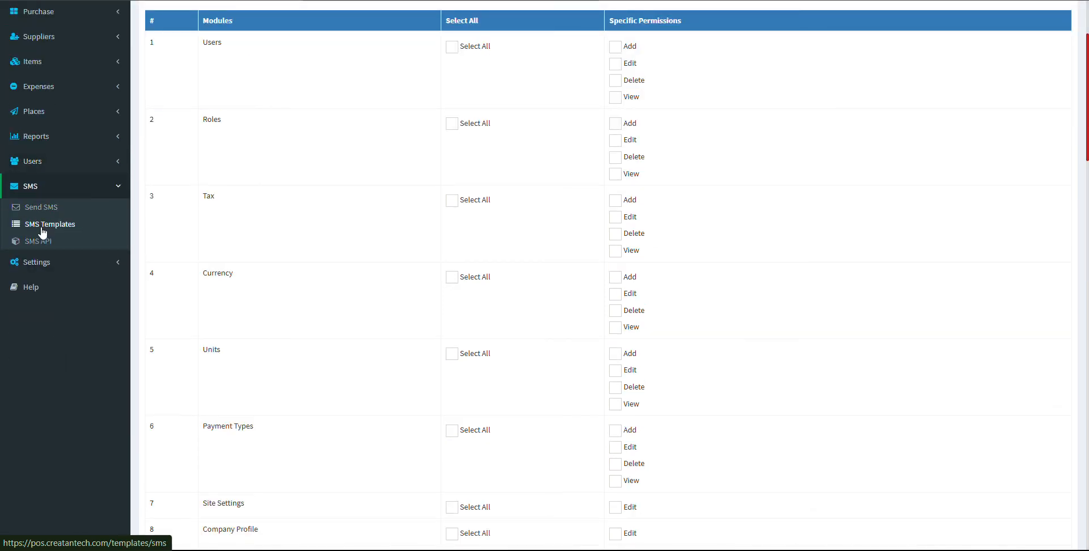
click(43, 268)
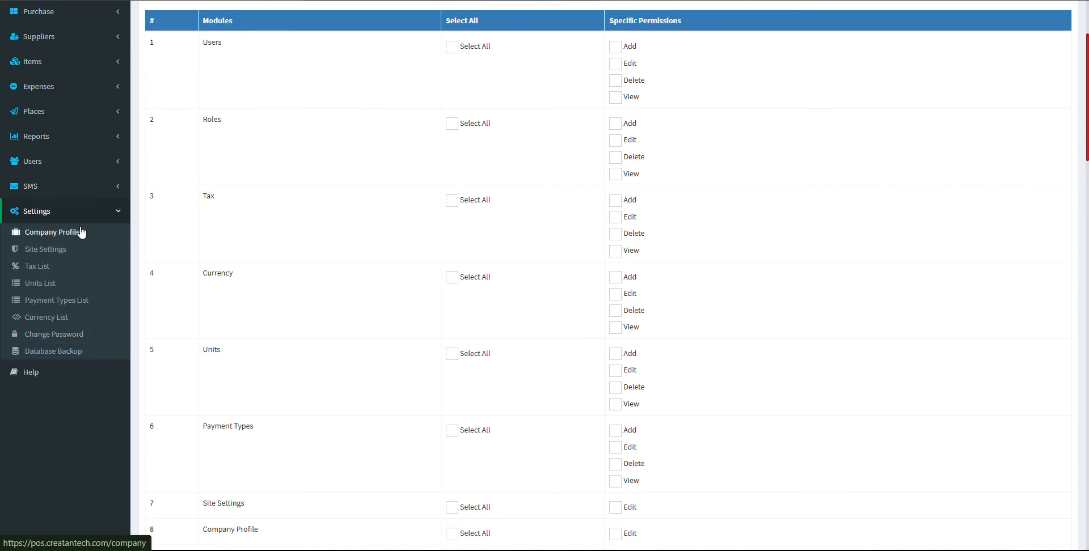
click(57, 318)
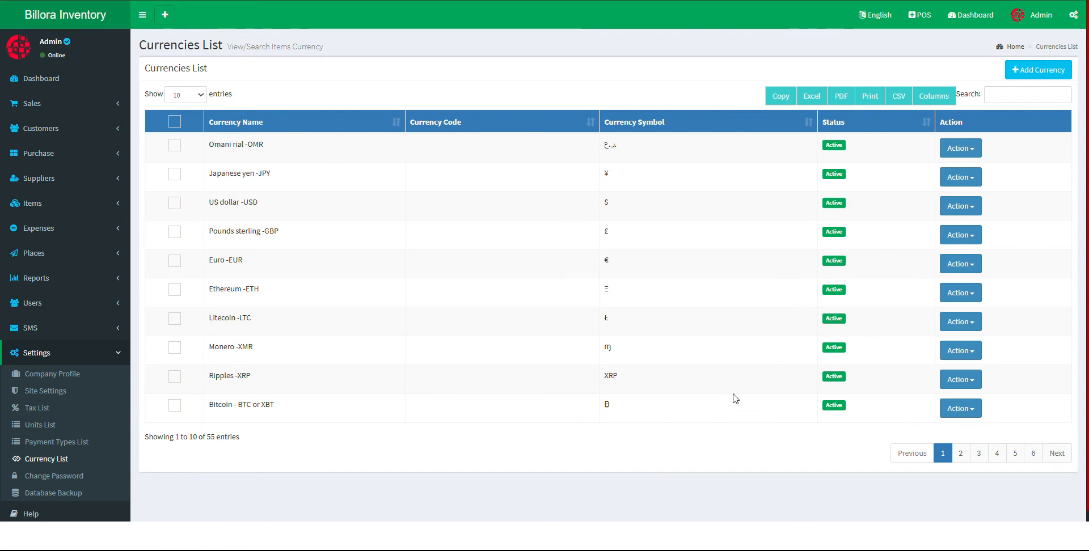
Review the tax list with its tax groups, and the units list
click(45, 409)
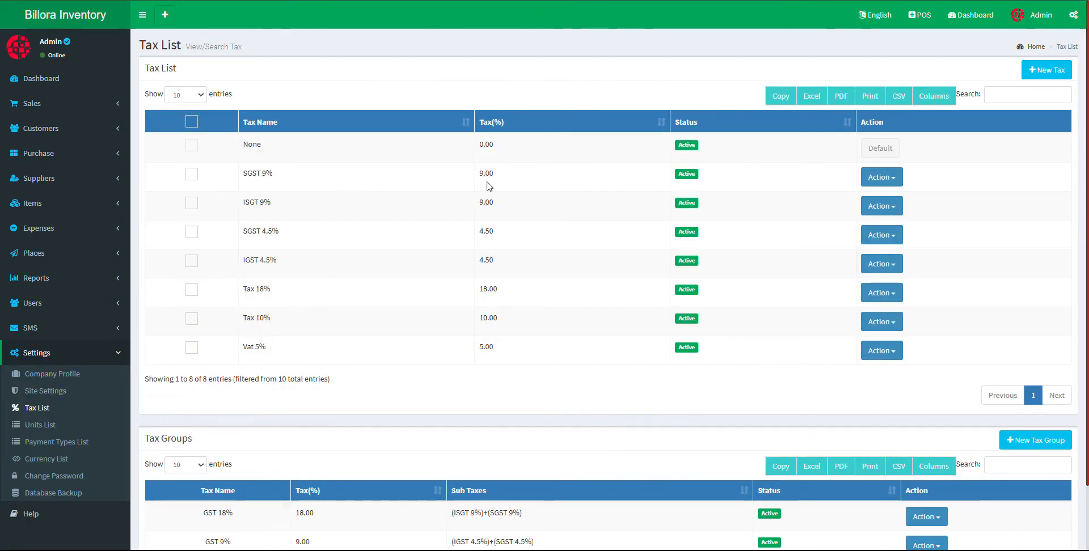
scroll(647, 281, down, 2)
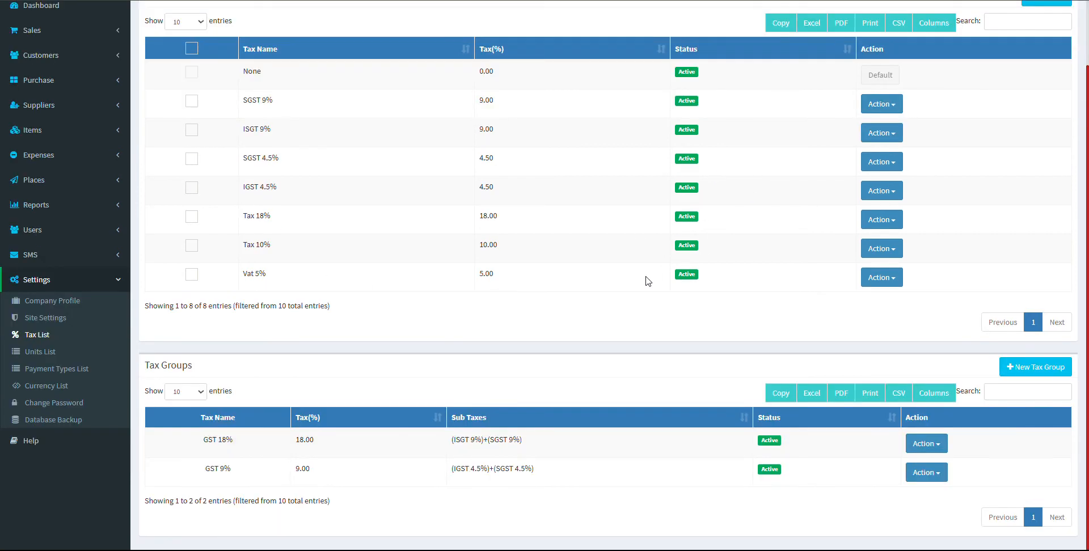
click(39, 353)
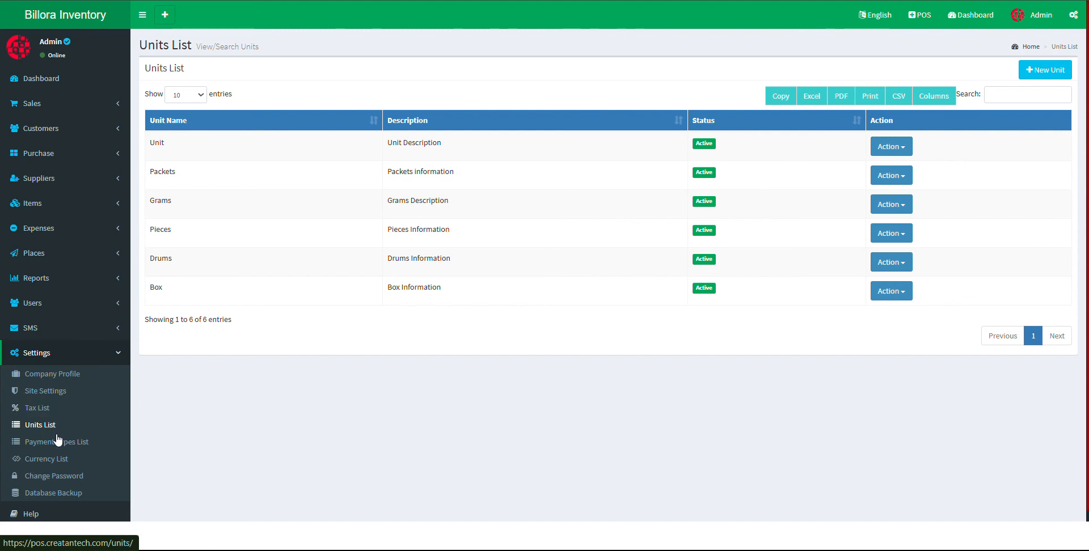
Start a new sale for the walk-in customer and add Signature Jeans, VP Shoes and Povery shoe
click(68, 108)
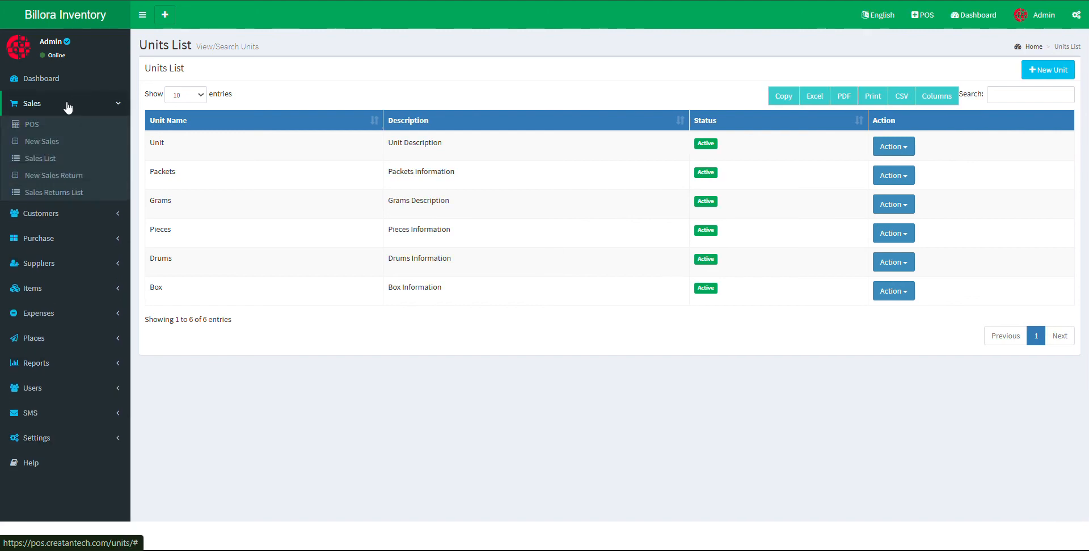
click(54, 141)
scroll(542, 231, down, 3)
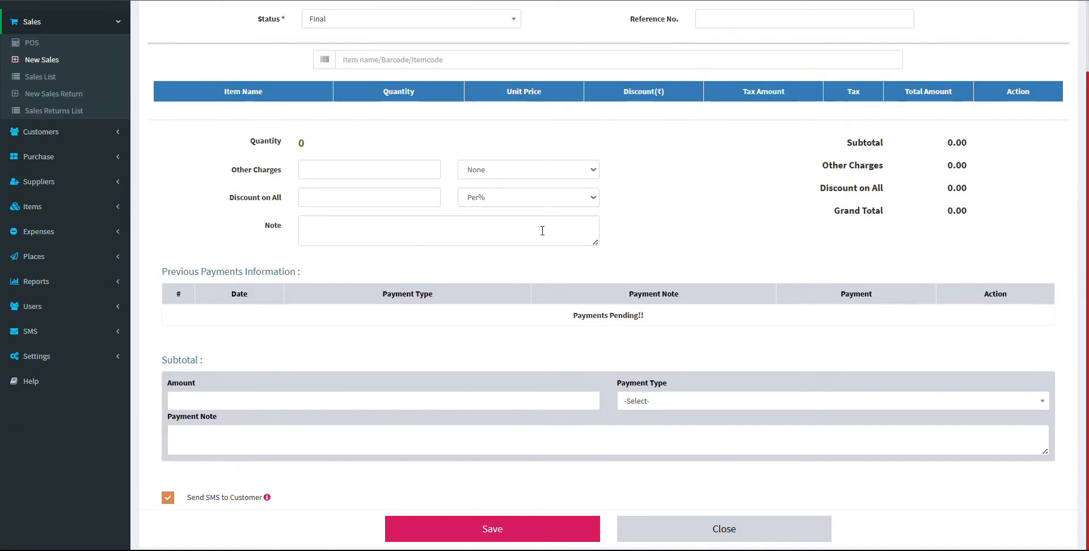
scroll(541, 233, up, 3)
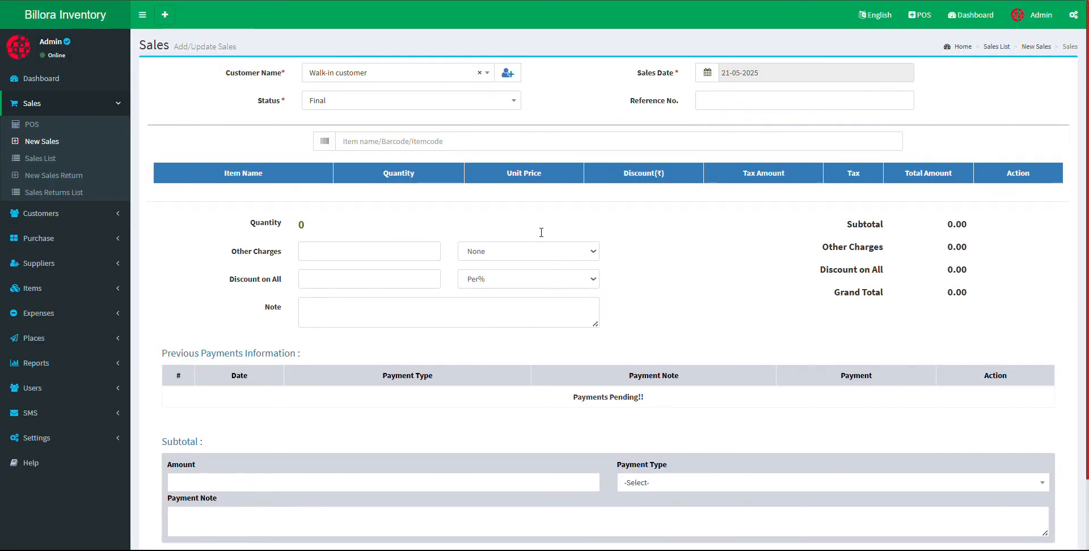
click(437, 145)
text(a)
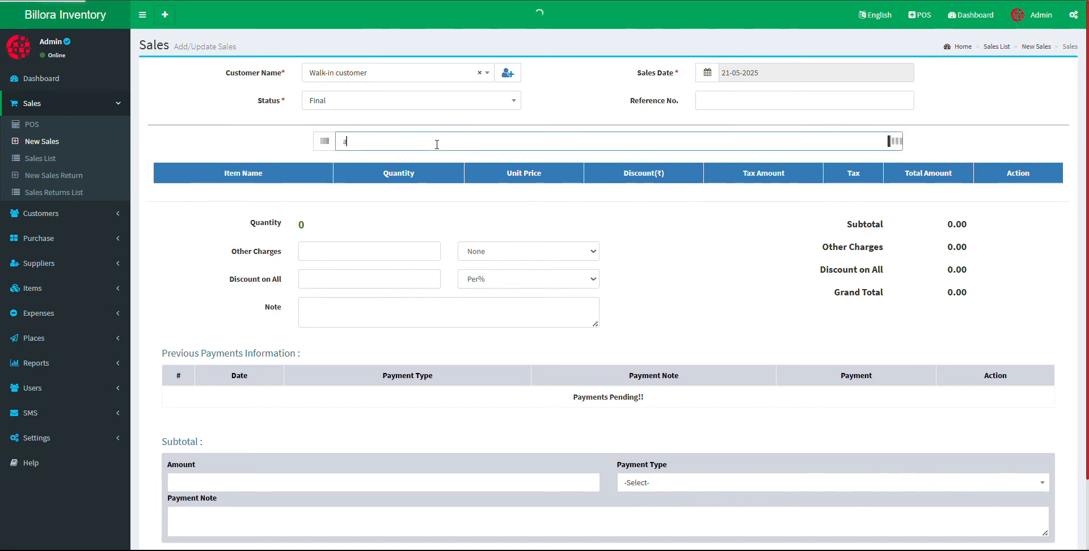
click(386, 162)
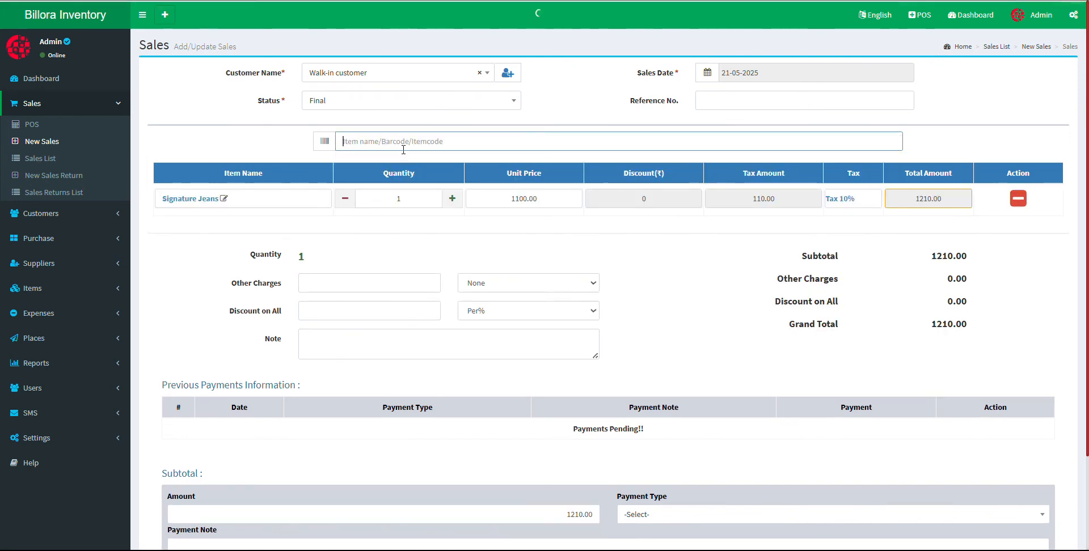
text(s)
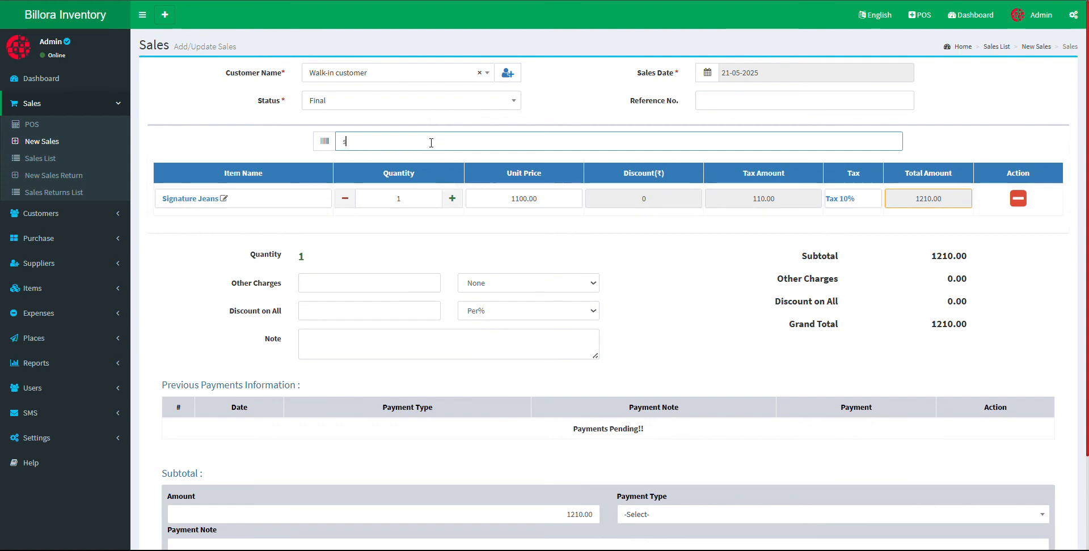
click(371, 221)
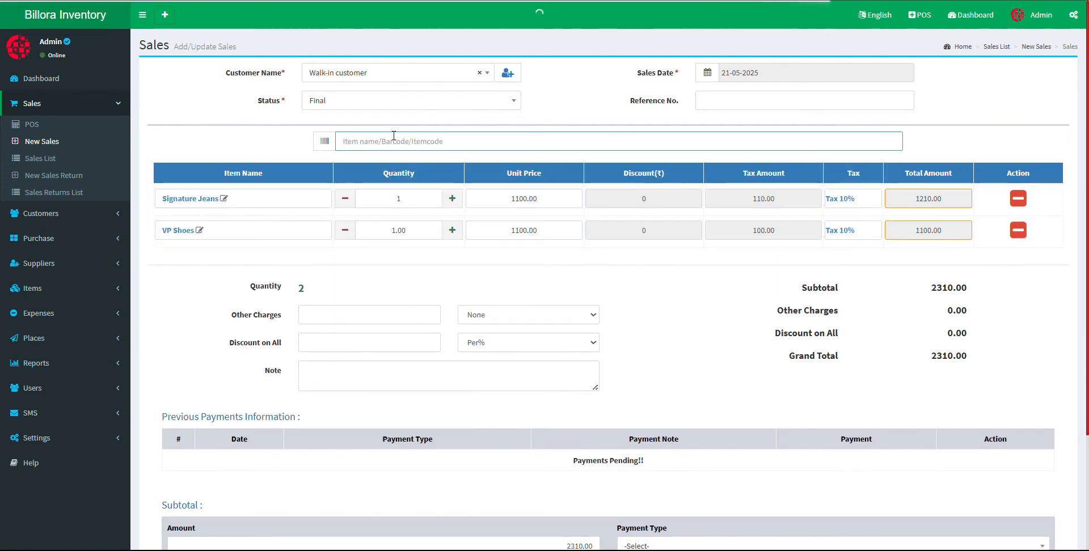
text(v)
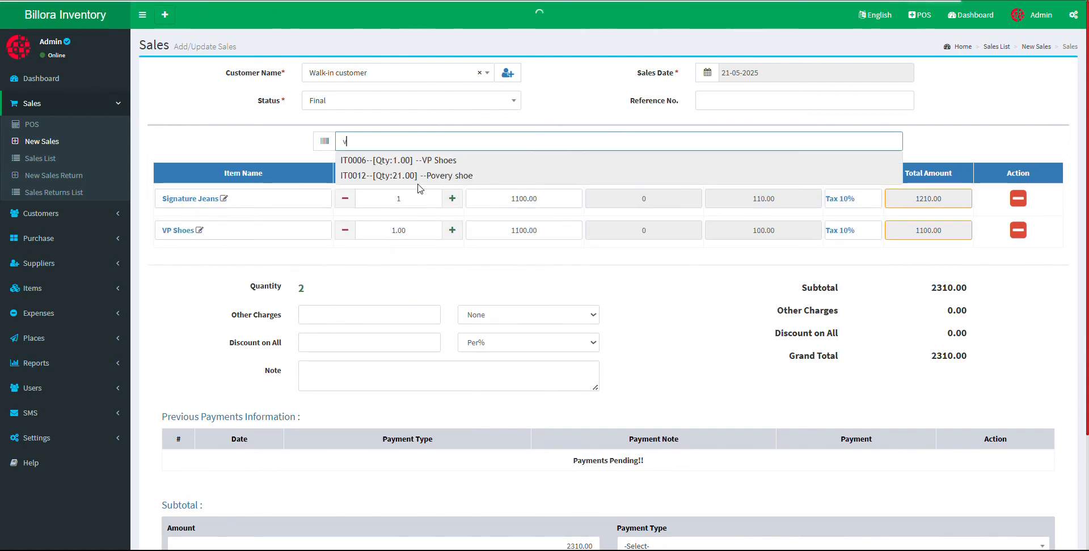
click(406, 175)
Set the quantities of Signature Jeans to 8 and Povery shoe to 5, and try to increase the VP Shoes quantity
double_click(452, 198)
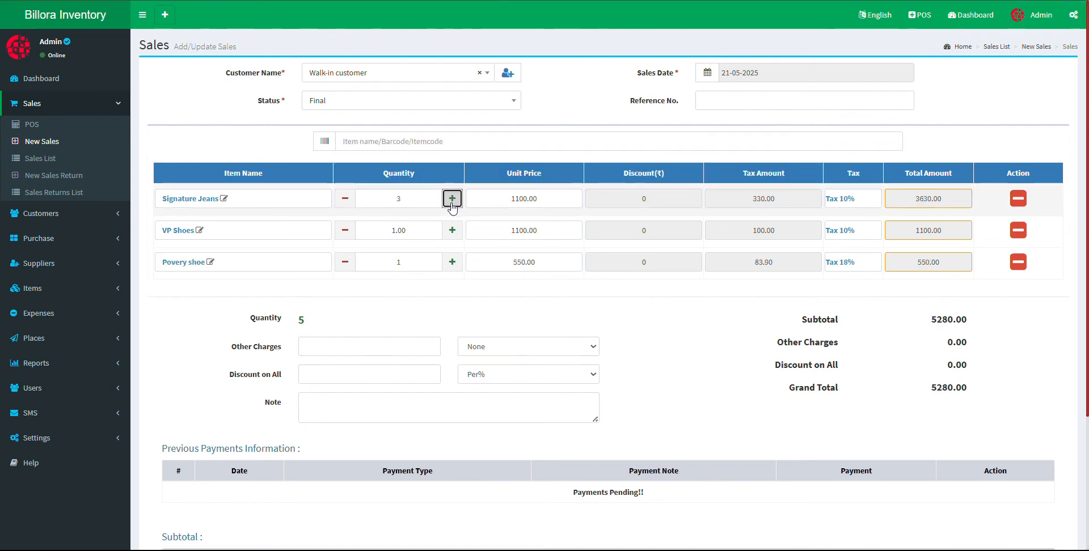
double_click(452, 198)
click(452, 262)
triple_click(452, 262)
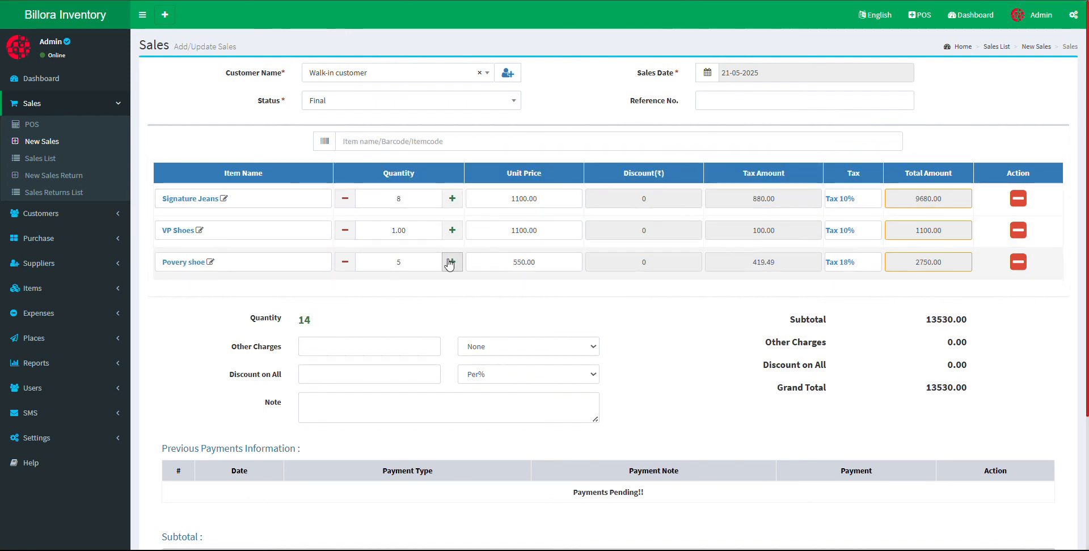
double_click(452, 230)
click(452, 230)
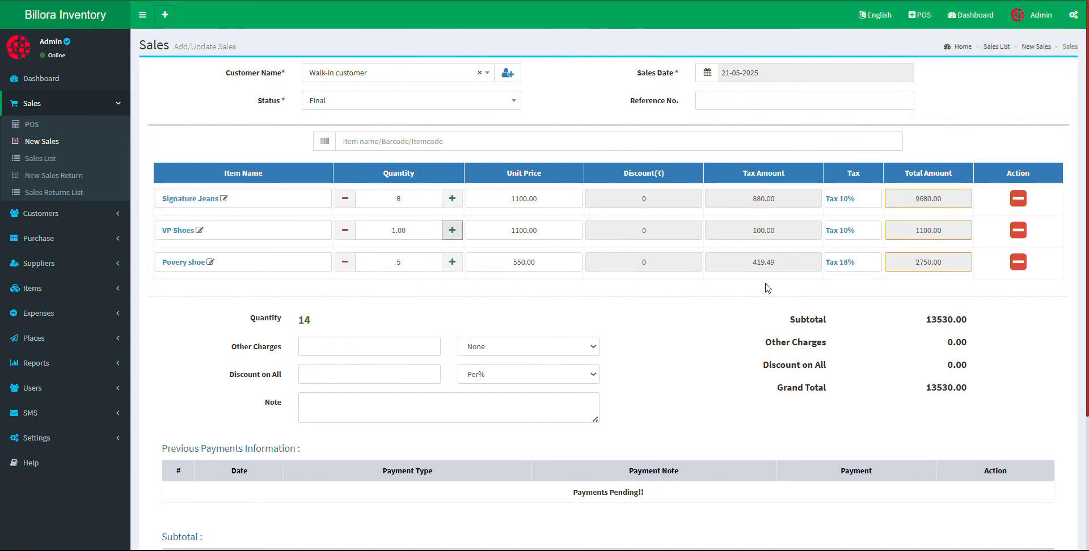
Check the sale's totals and payment section, and try to save the sale without a payment type
scroll(927, 292, down, 1)
scroll(927, 292, down, 2)
scroll(464, 354, up, 3)
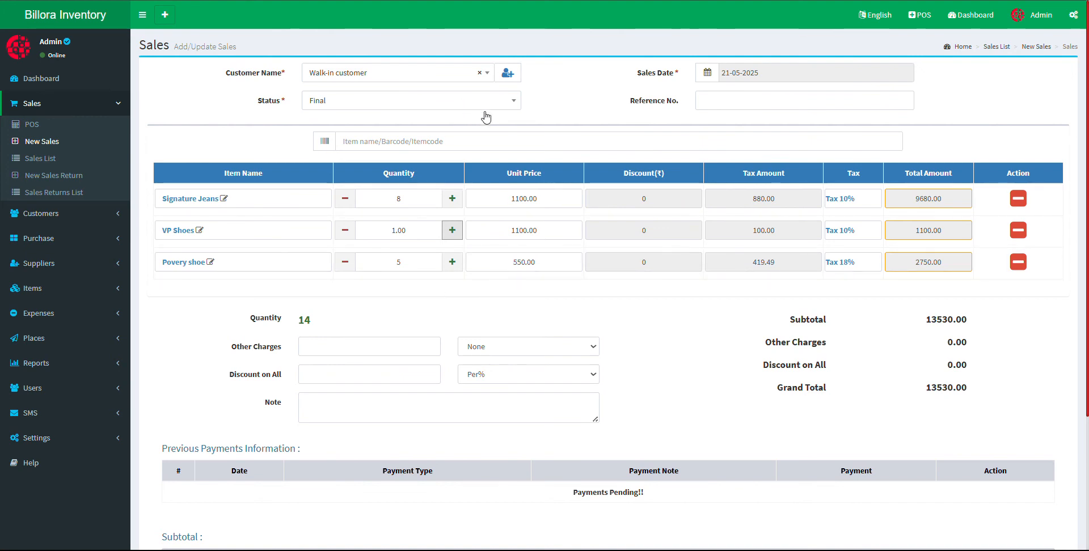
scroll(697, 308, down, 3)
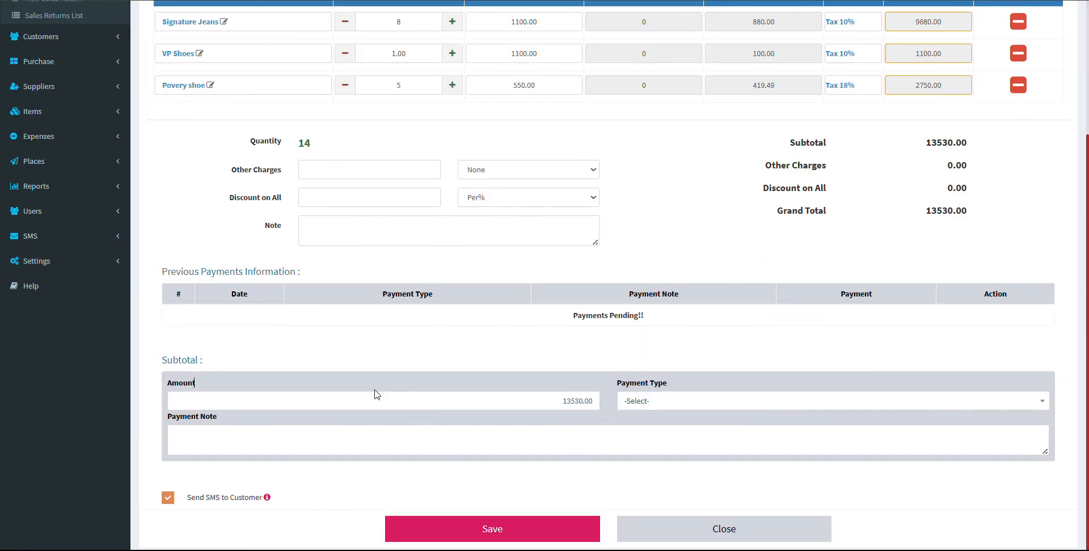
click(525, 531)
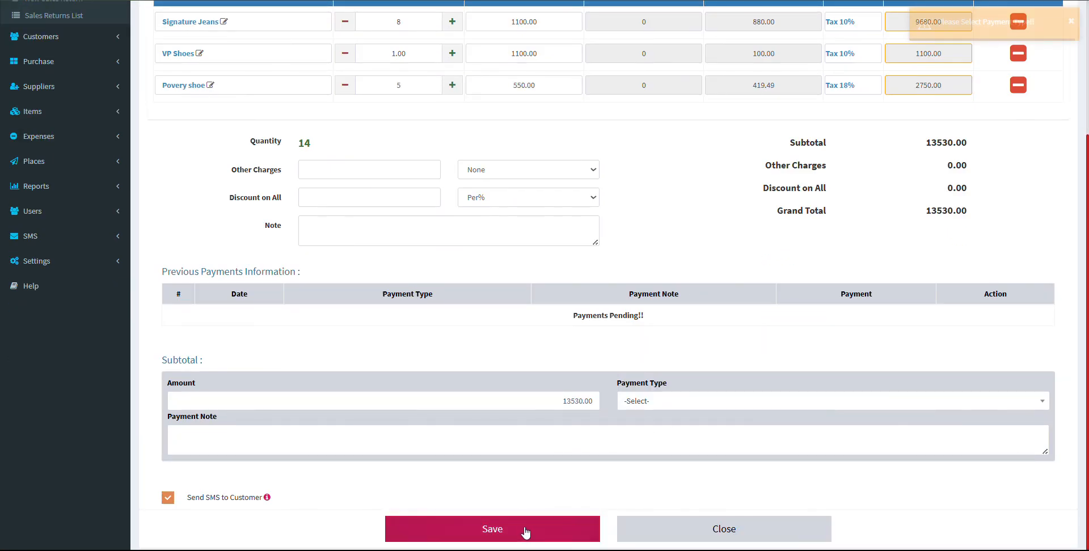
scroll(540, 311, up, 3)
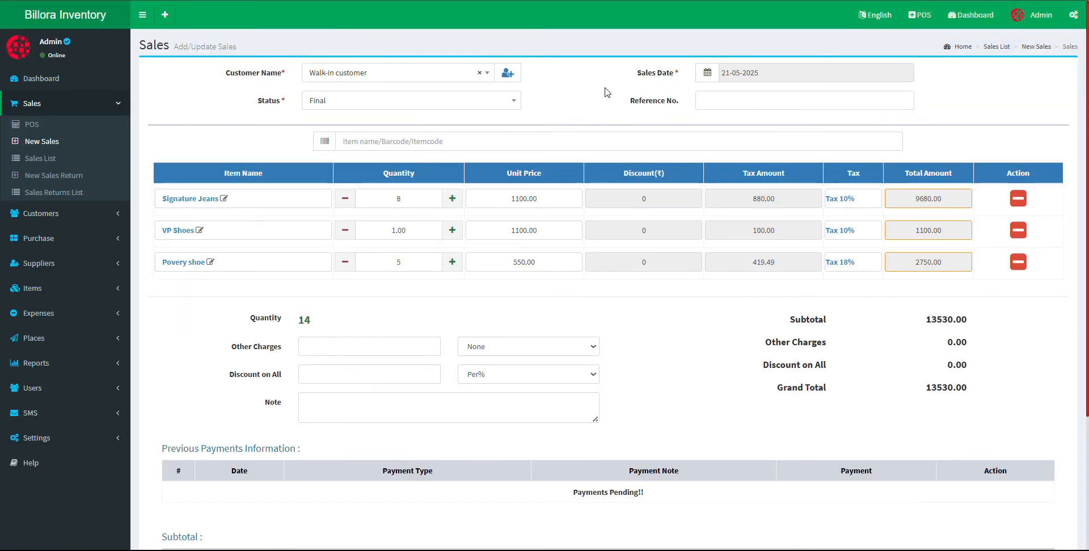
scroll(559, 248, down, 3)
scroll(545, 232, up, 3)
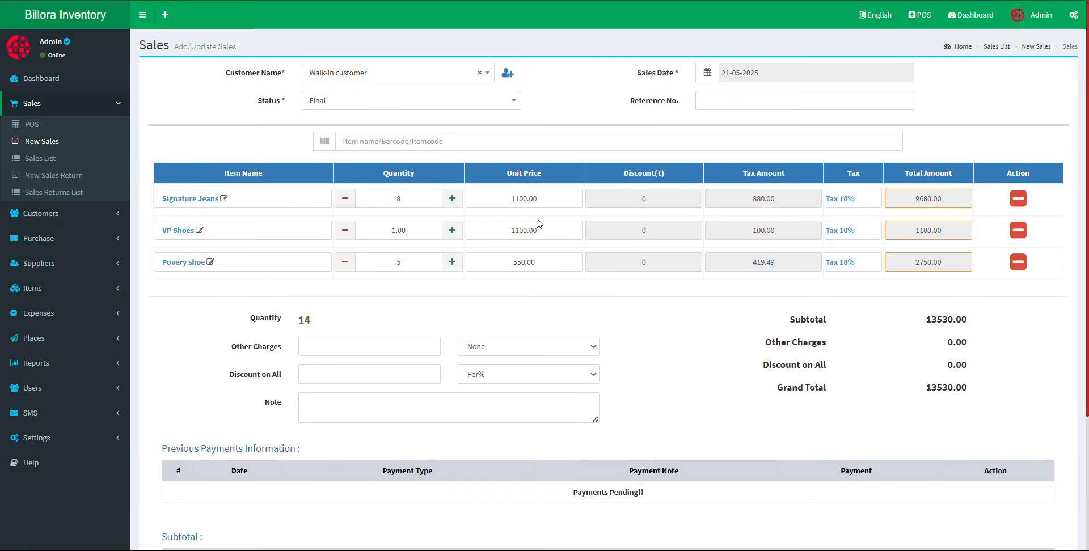
Open the sales list and check the invoices' due amounts and payment statuses, especially the newest unpaid sale
click(50, 161)
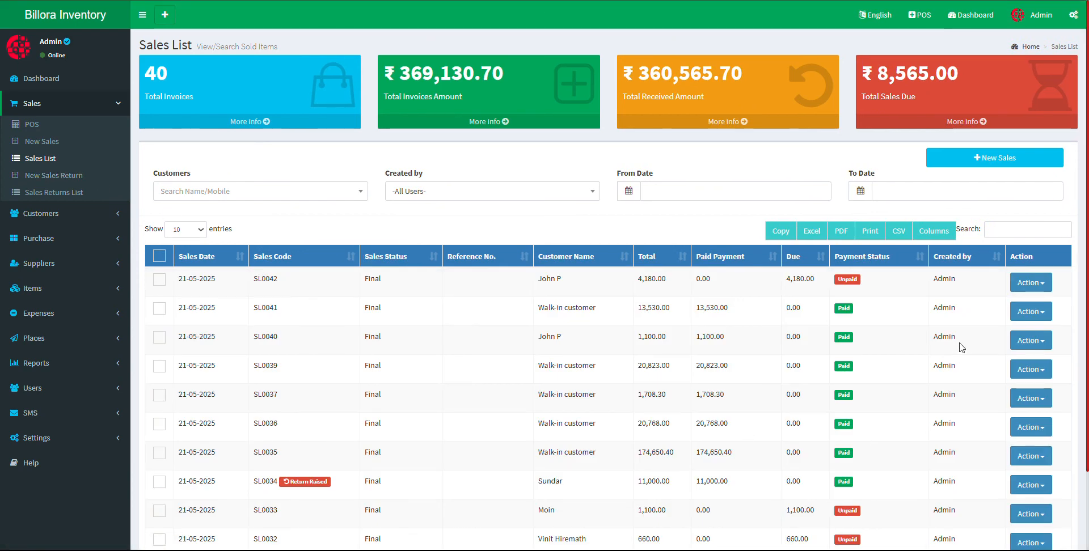
scroll(616, 284, down, 3)
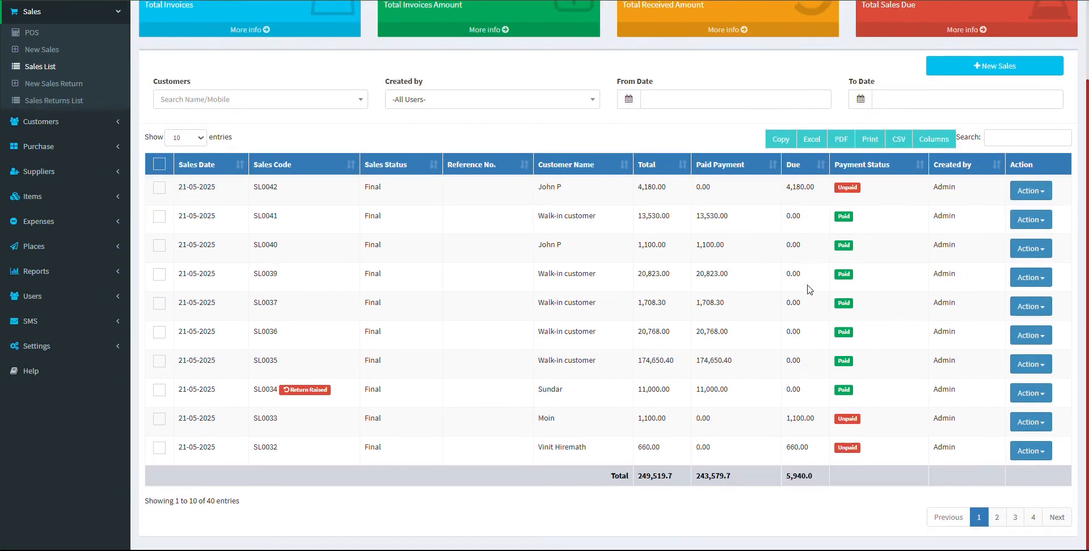
scroll(809, 290, up, 3)
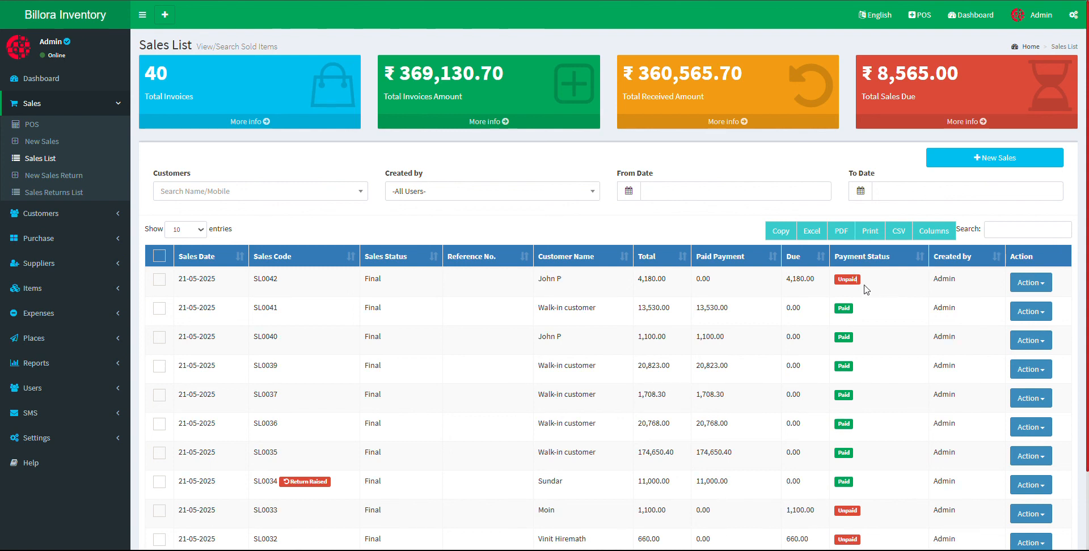
drag(867, 289, 838, 289)
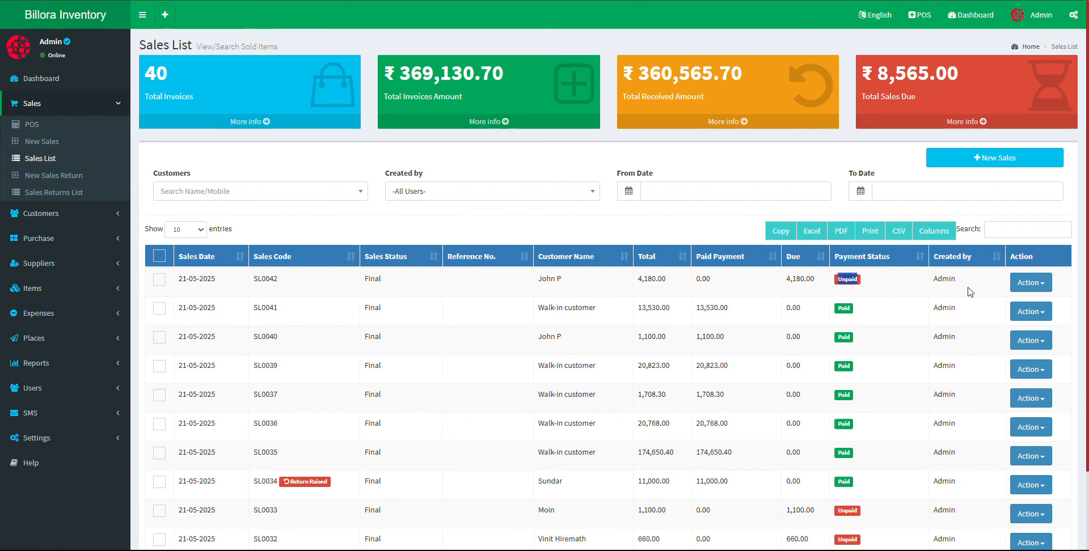
Receive a 1000 cash payment on the newest unpaid sale and check its payment status, paid amount and due amount
click(1031, 287)
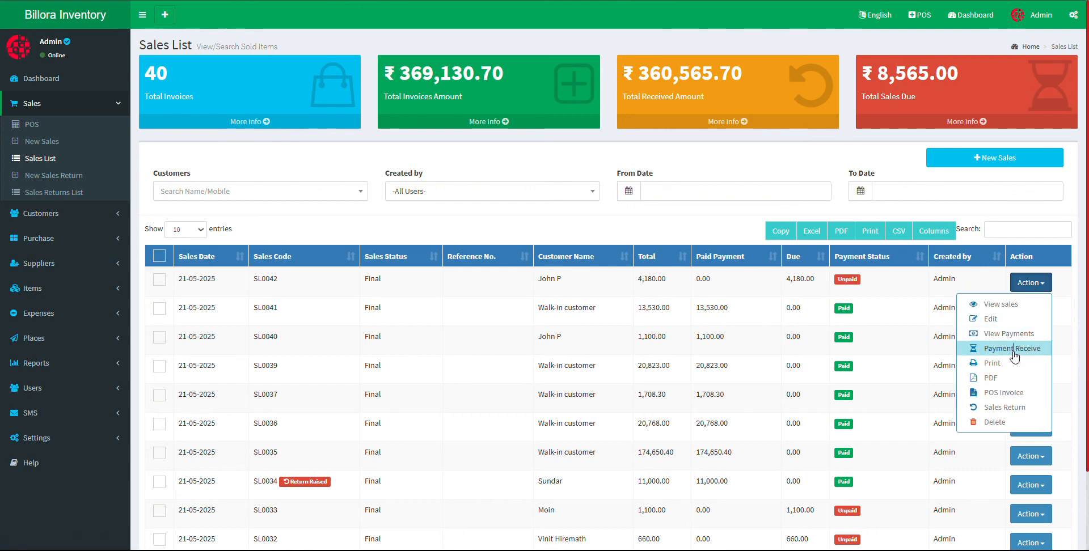
click(1010, 348)
click(537, 183)
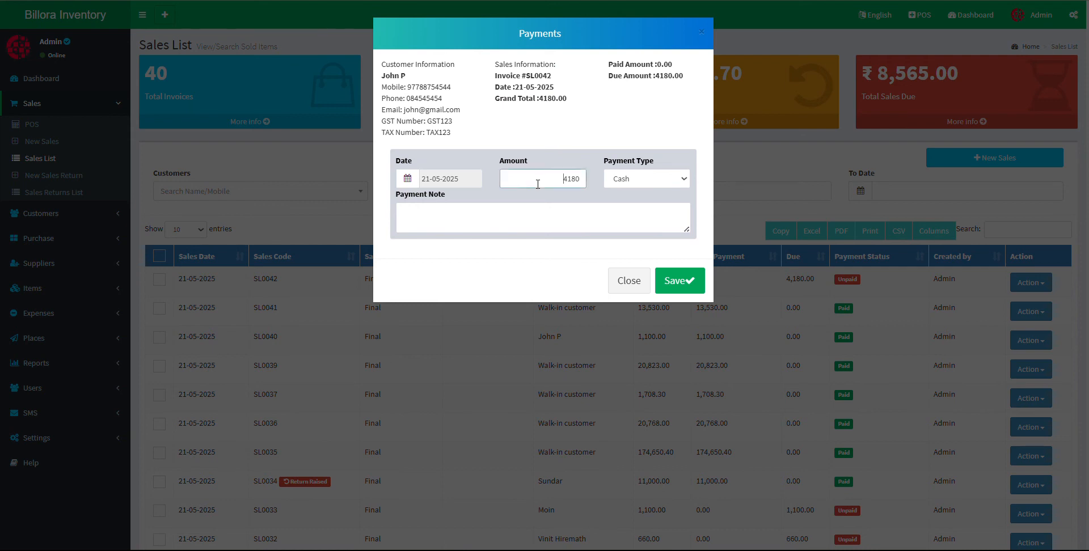
drag(656, 76, 715, 93)
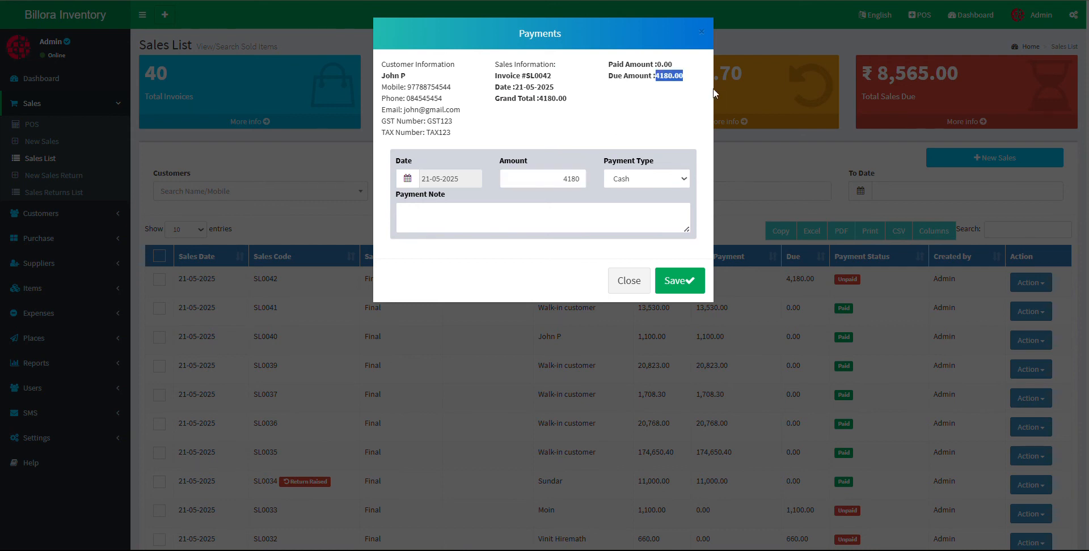
double_click(567, 179)
text(5)
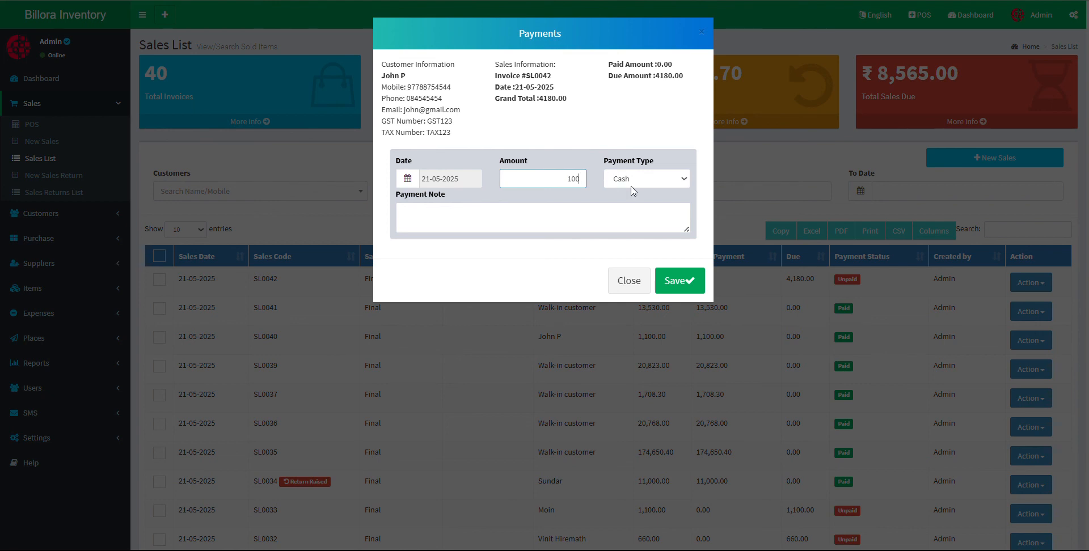
click(679, 280)
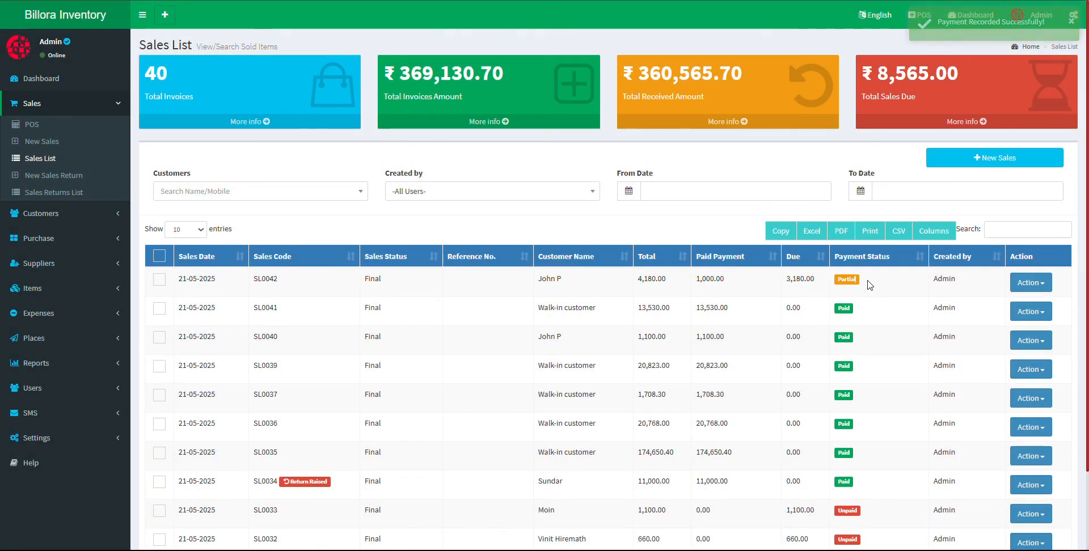
double_click(835, 279)
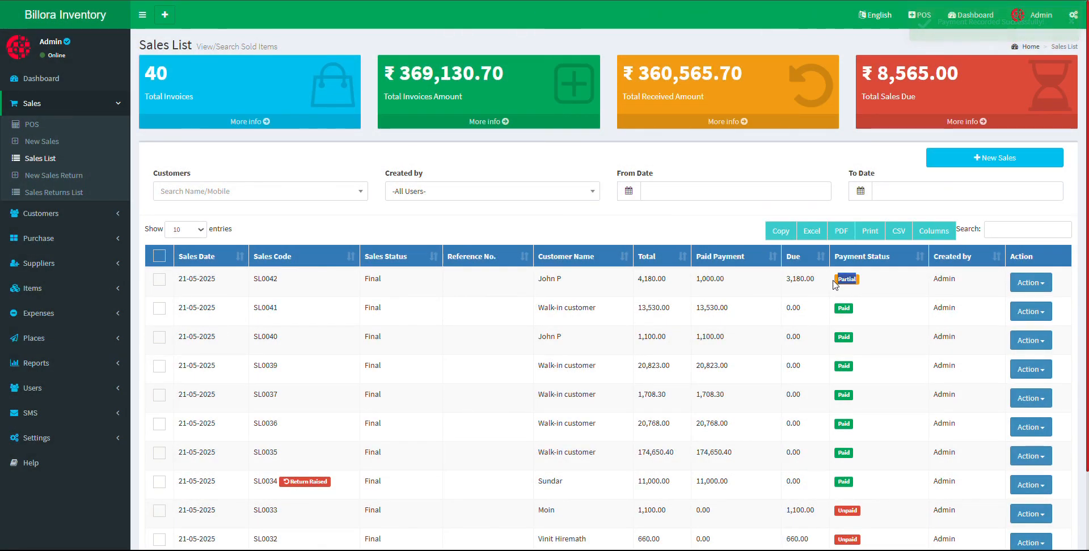
click(874, 271)
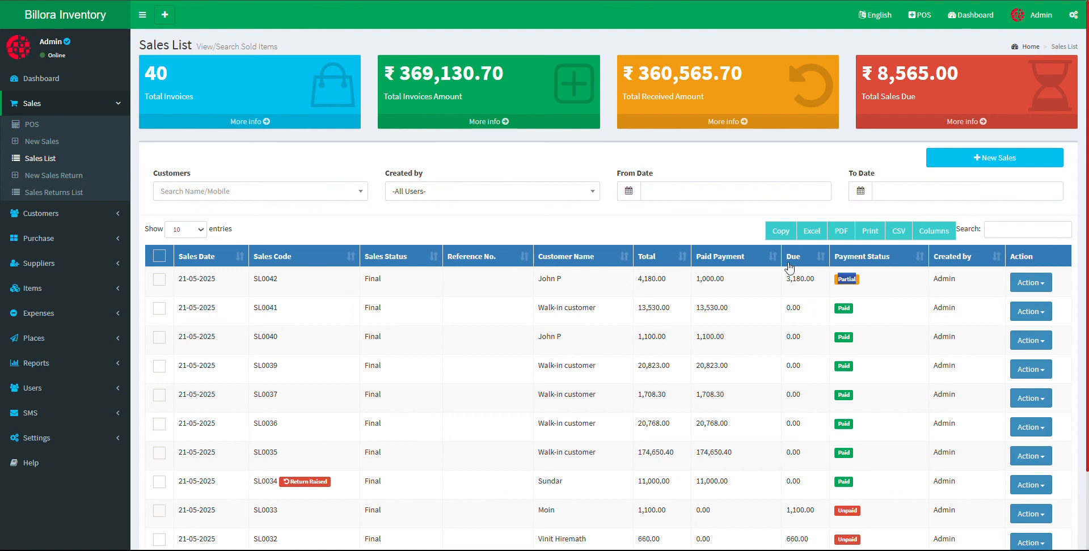
drag(694, 278, 833, 281)
Receive a further 2000 cash payment on the newest sale and check its paid and due amounts
click(1047, 298)
click(1036, 283)
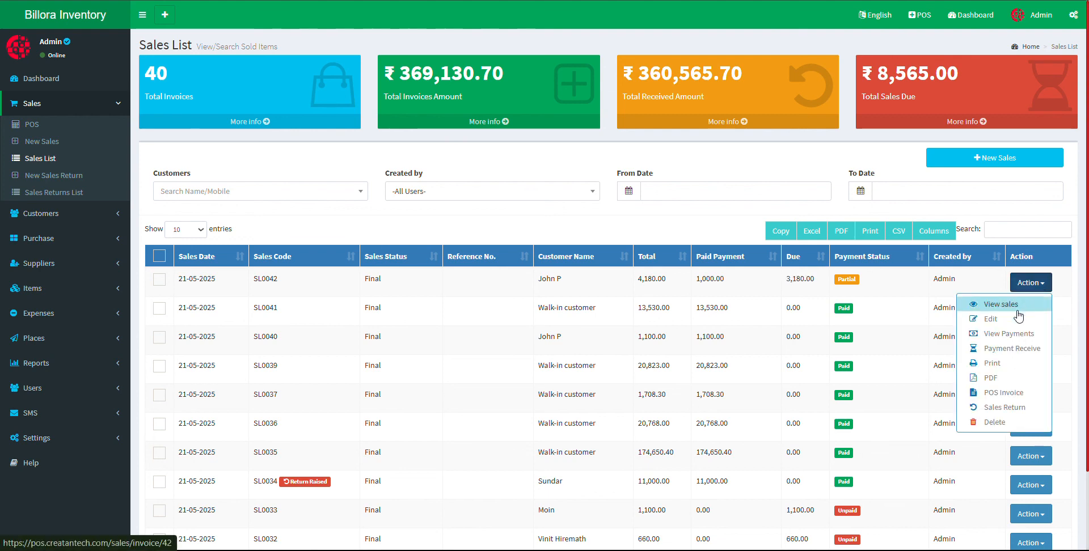
click(1003, 348)
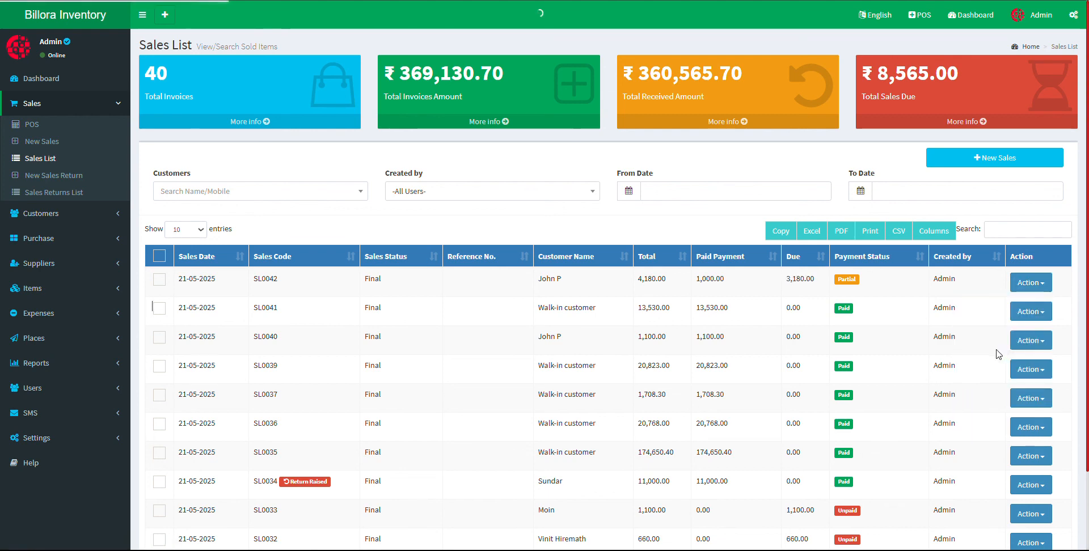
double_click(554, 173)
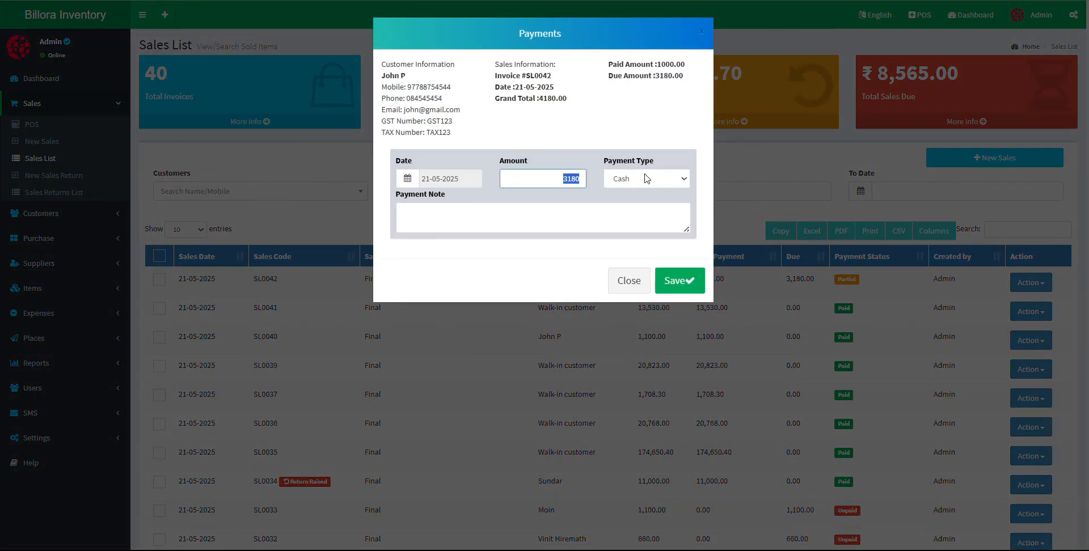
text(2000)
click(677, 281)
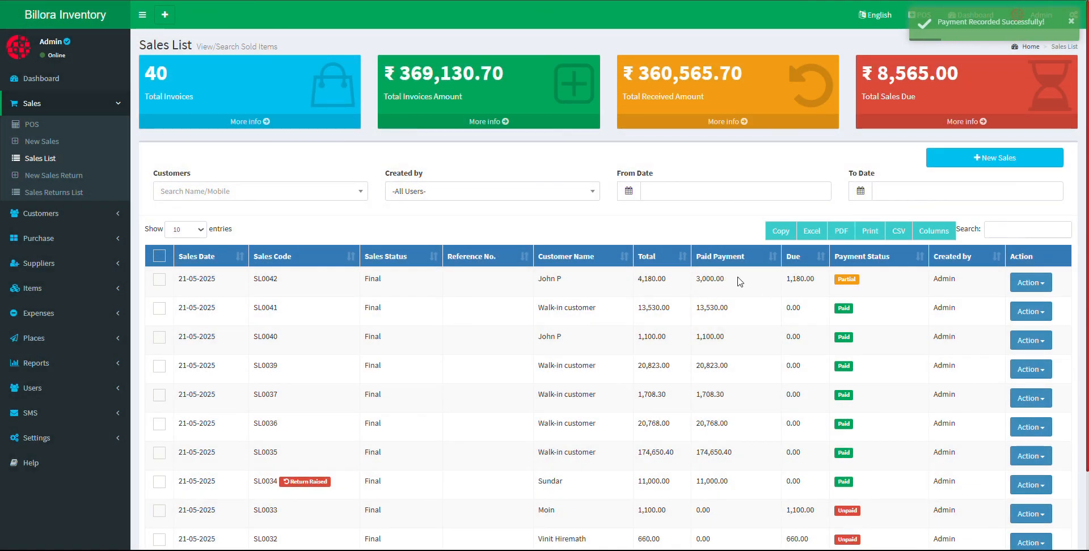
double_click(739, 282)
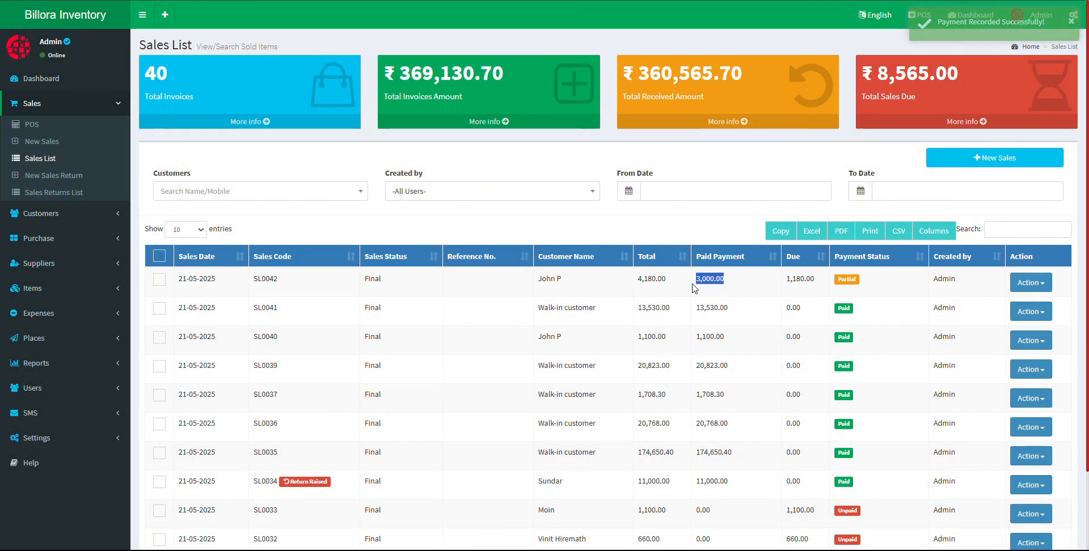
double_click(808, 279)
Receive a third cash payment of 500 on the newest sale
click(1031, 282)
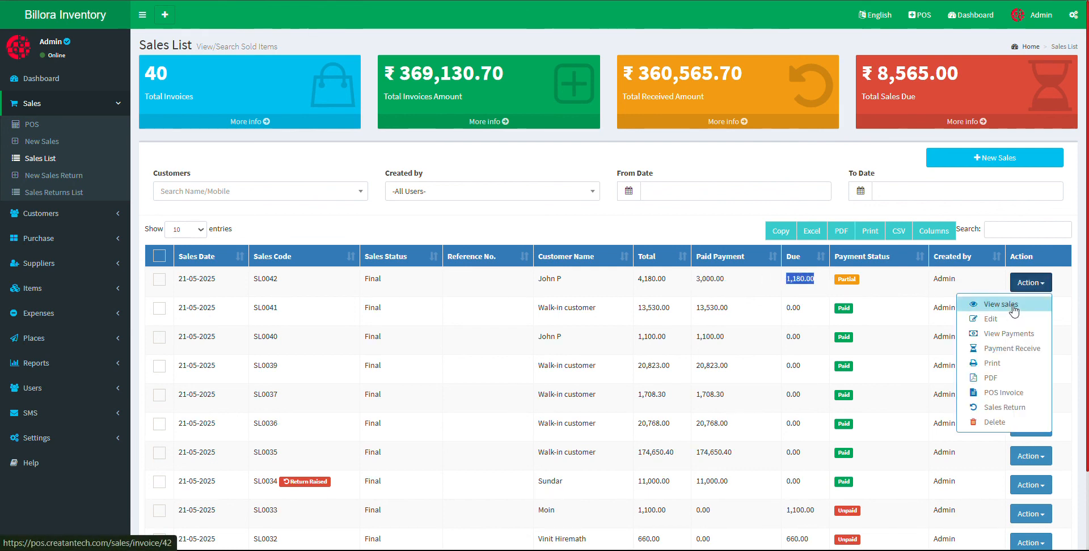
click(998, 349)
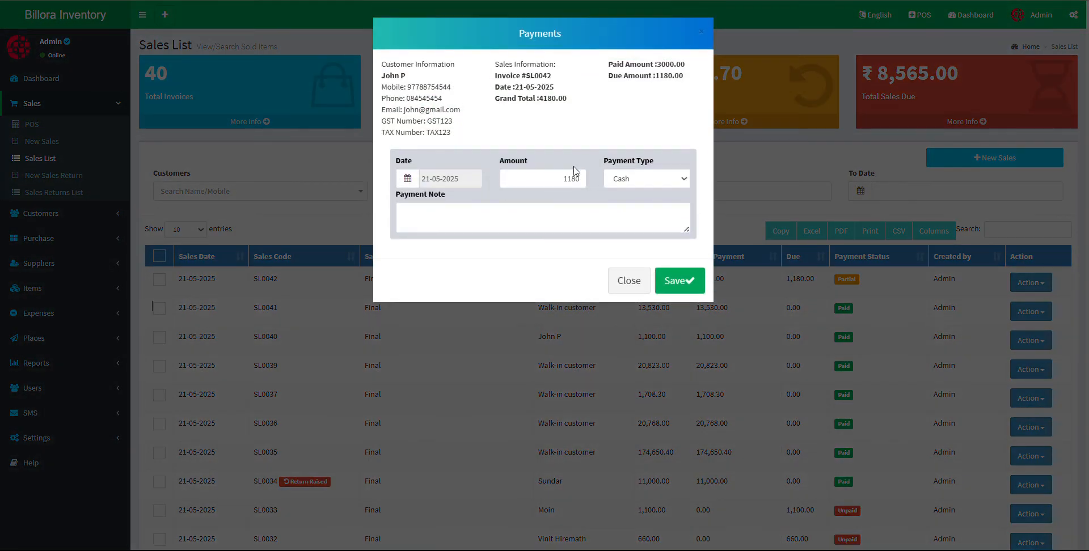
drag(550, 179, 600, 183)
click(675, 278)
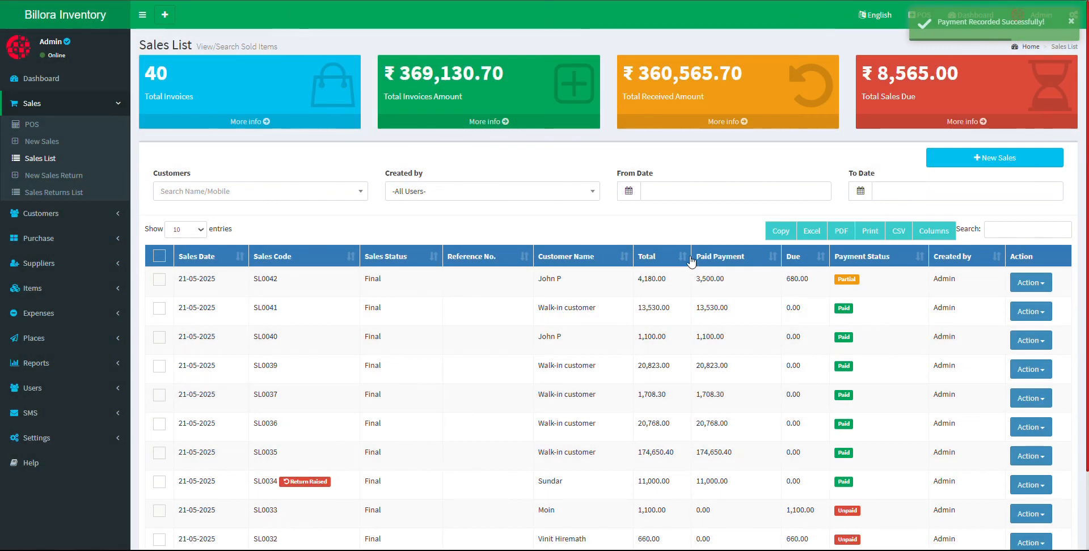
Inspect the payment date choices in the newest sale's payment form and close it without saving a payment
click(1027, 284)
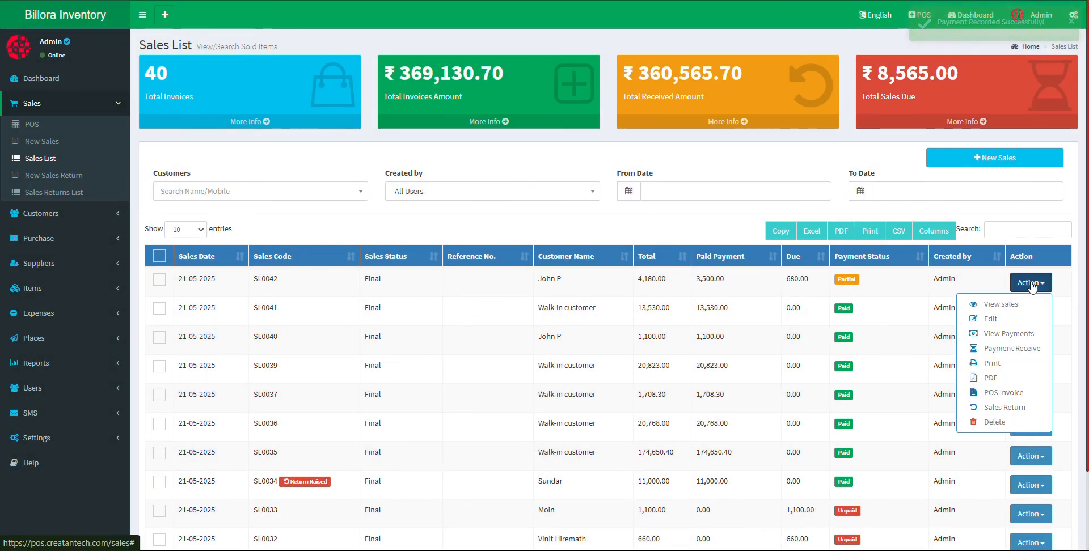
click(1006, 351)
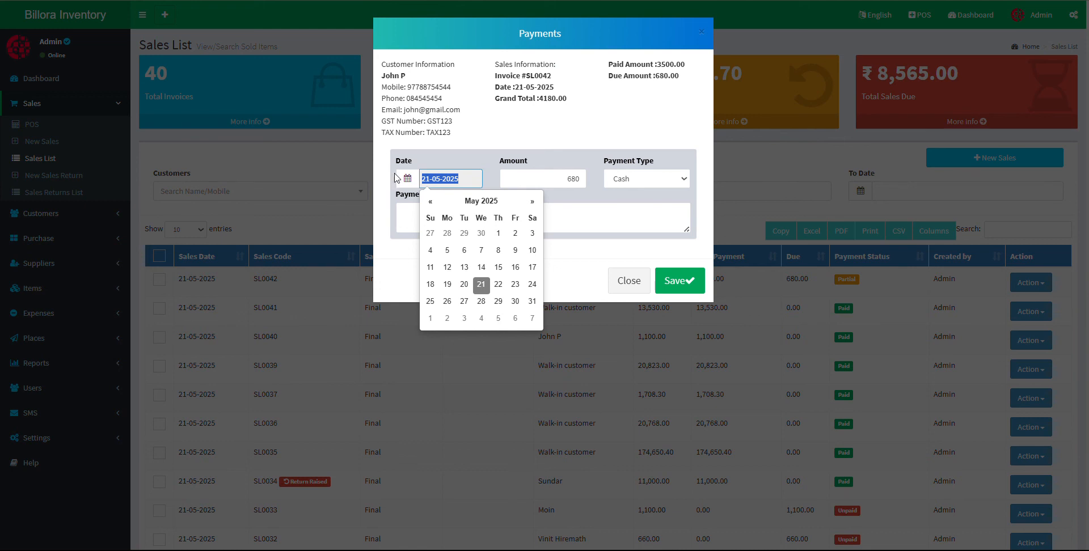
click(467, 146)
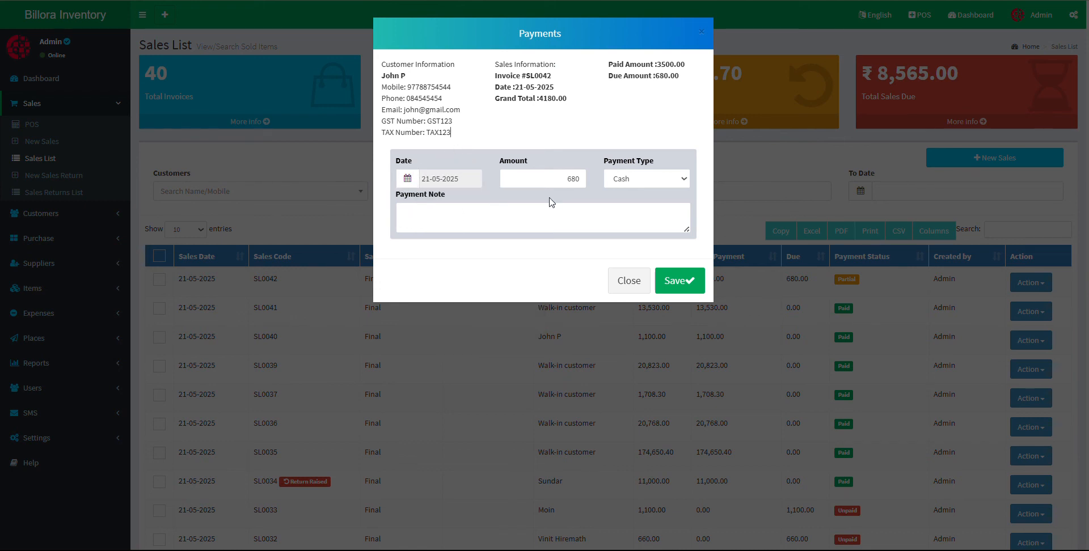
click(629, 281)
View the newest sale's payment history, check its recorded payments and due amount, and close it
click(1029, 282)
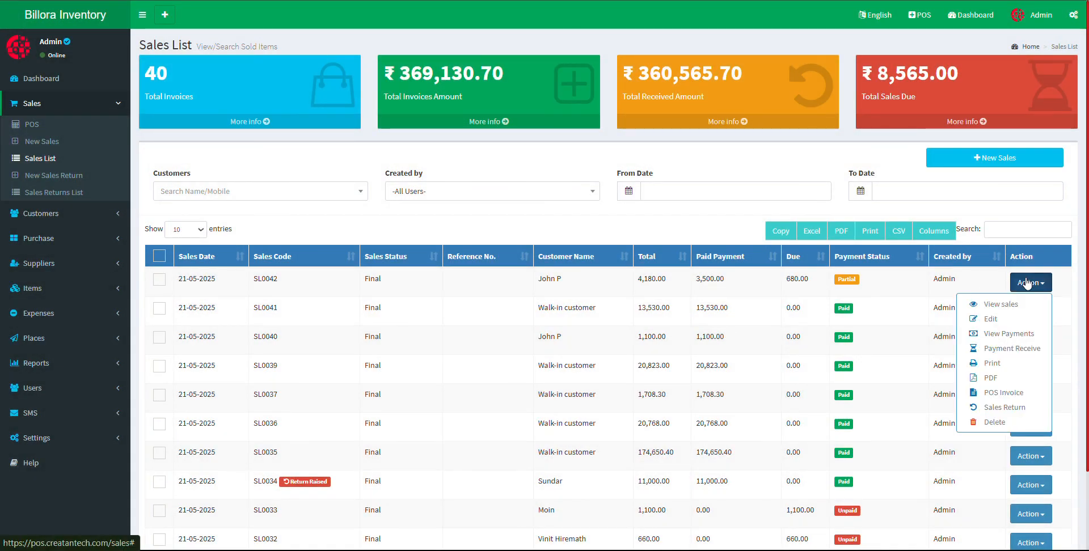
click(997, 334)
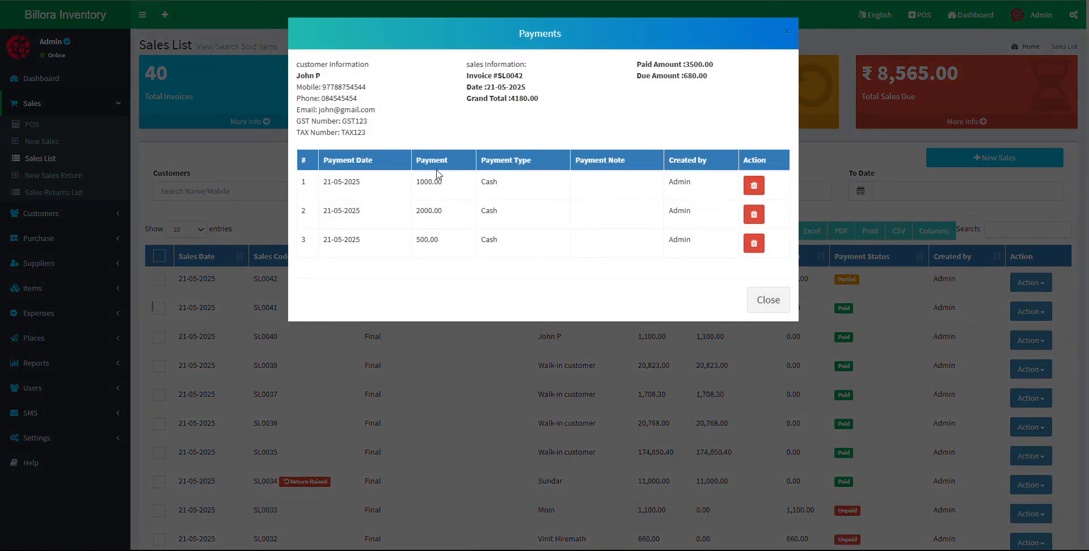
drag(315, 188, 564, 184)
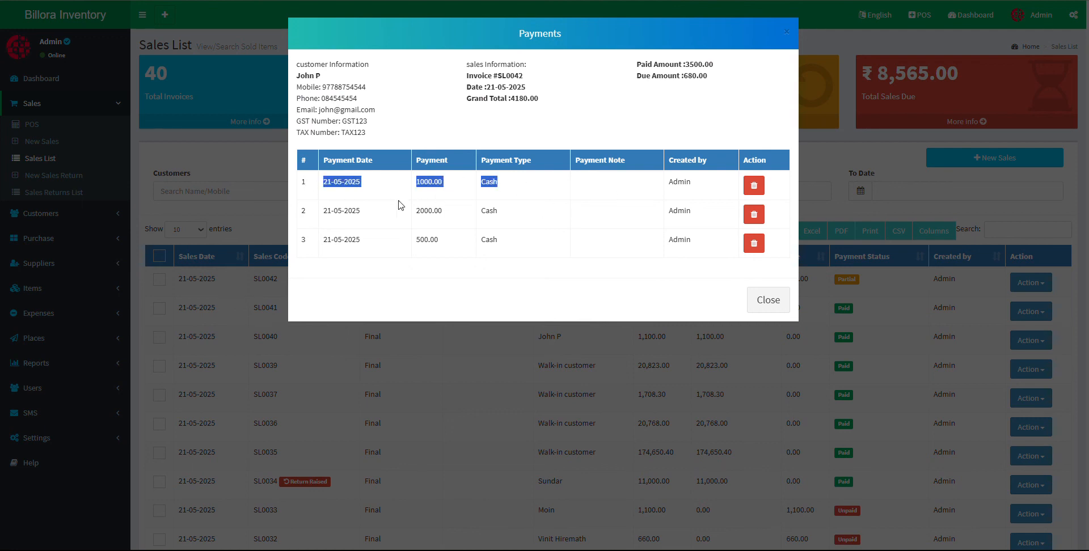
click(542, 215)
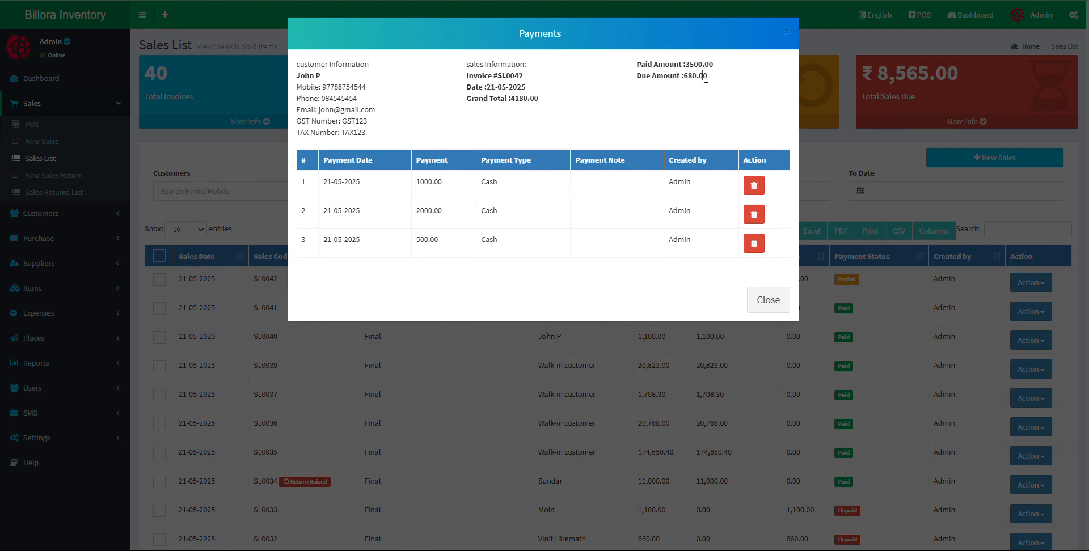
drag(705, 78, 466, 73)
click(564, 265)
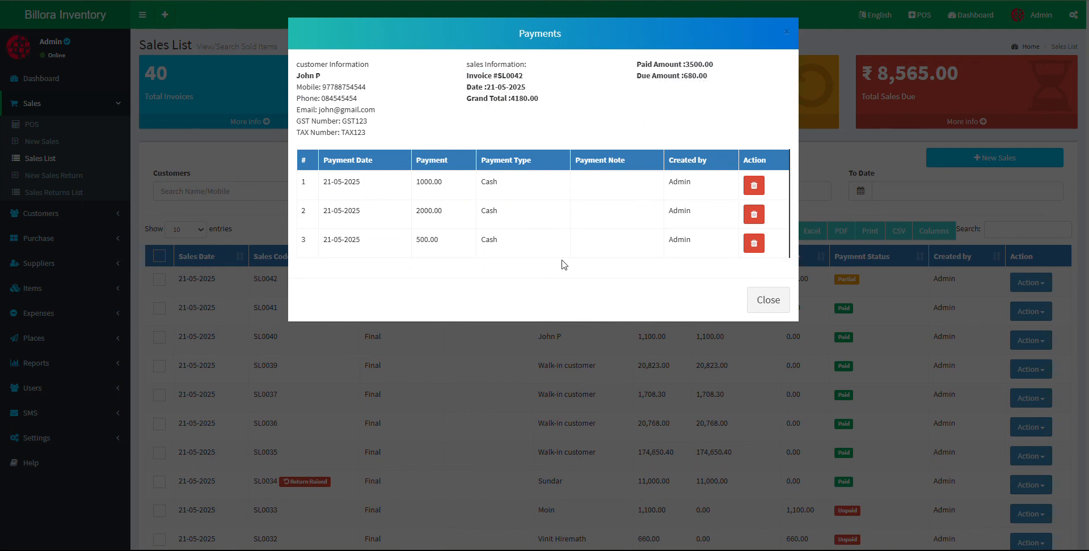
click(772, 305)
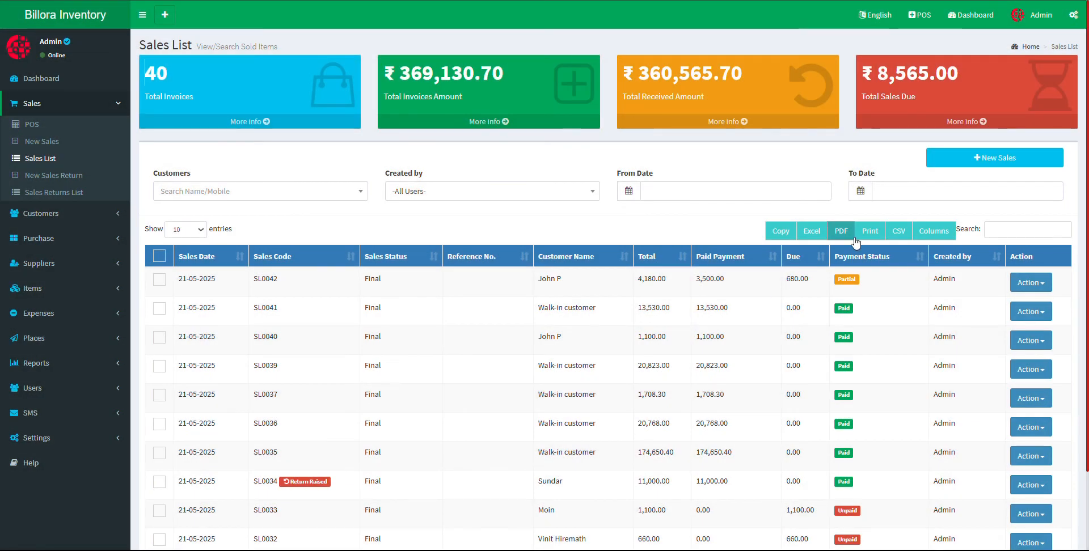
scroll(765, 237, down, 2)
scroll(754, 238, up, 2)
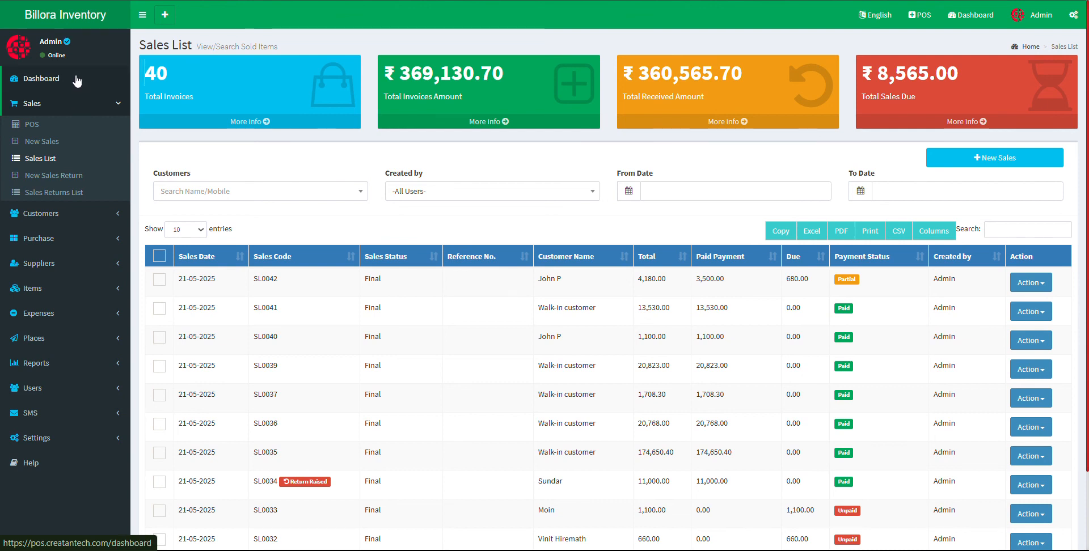
click(165, 17)
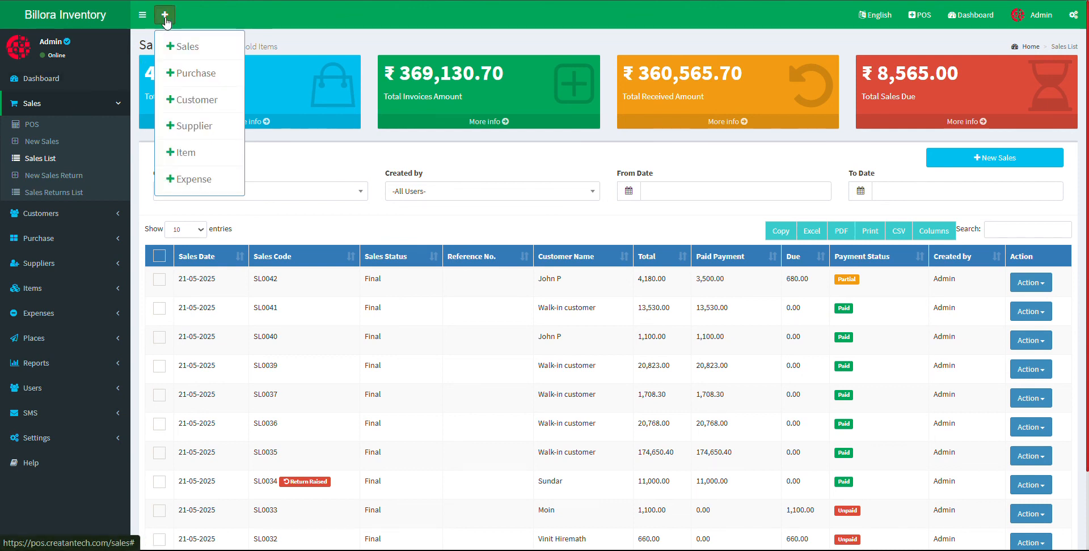
click(165, 17)
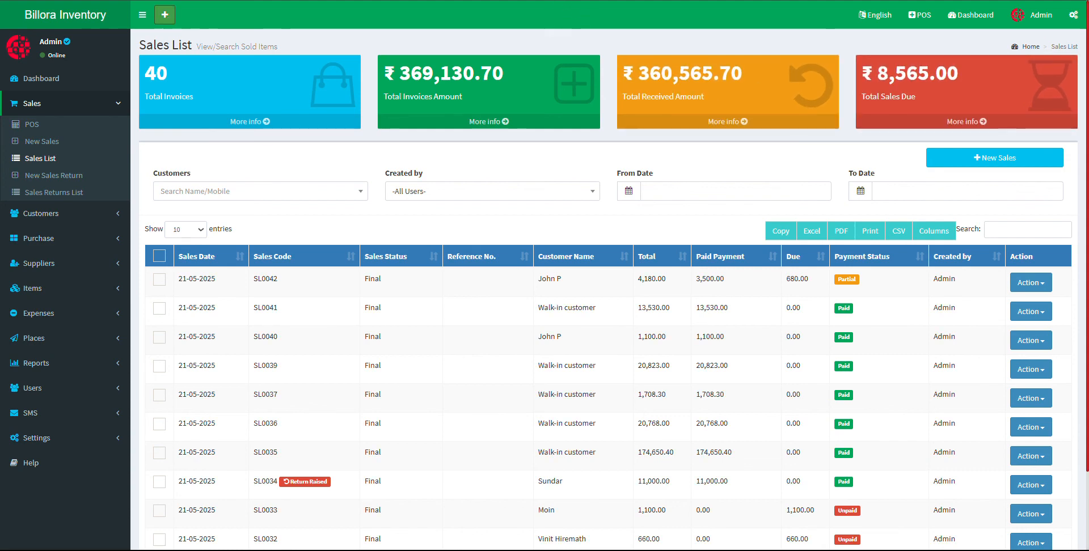